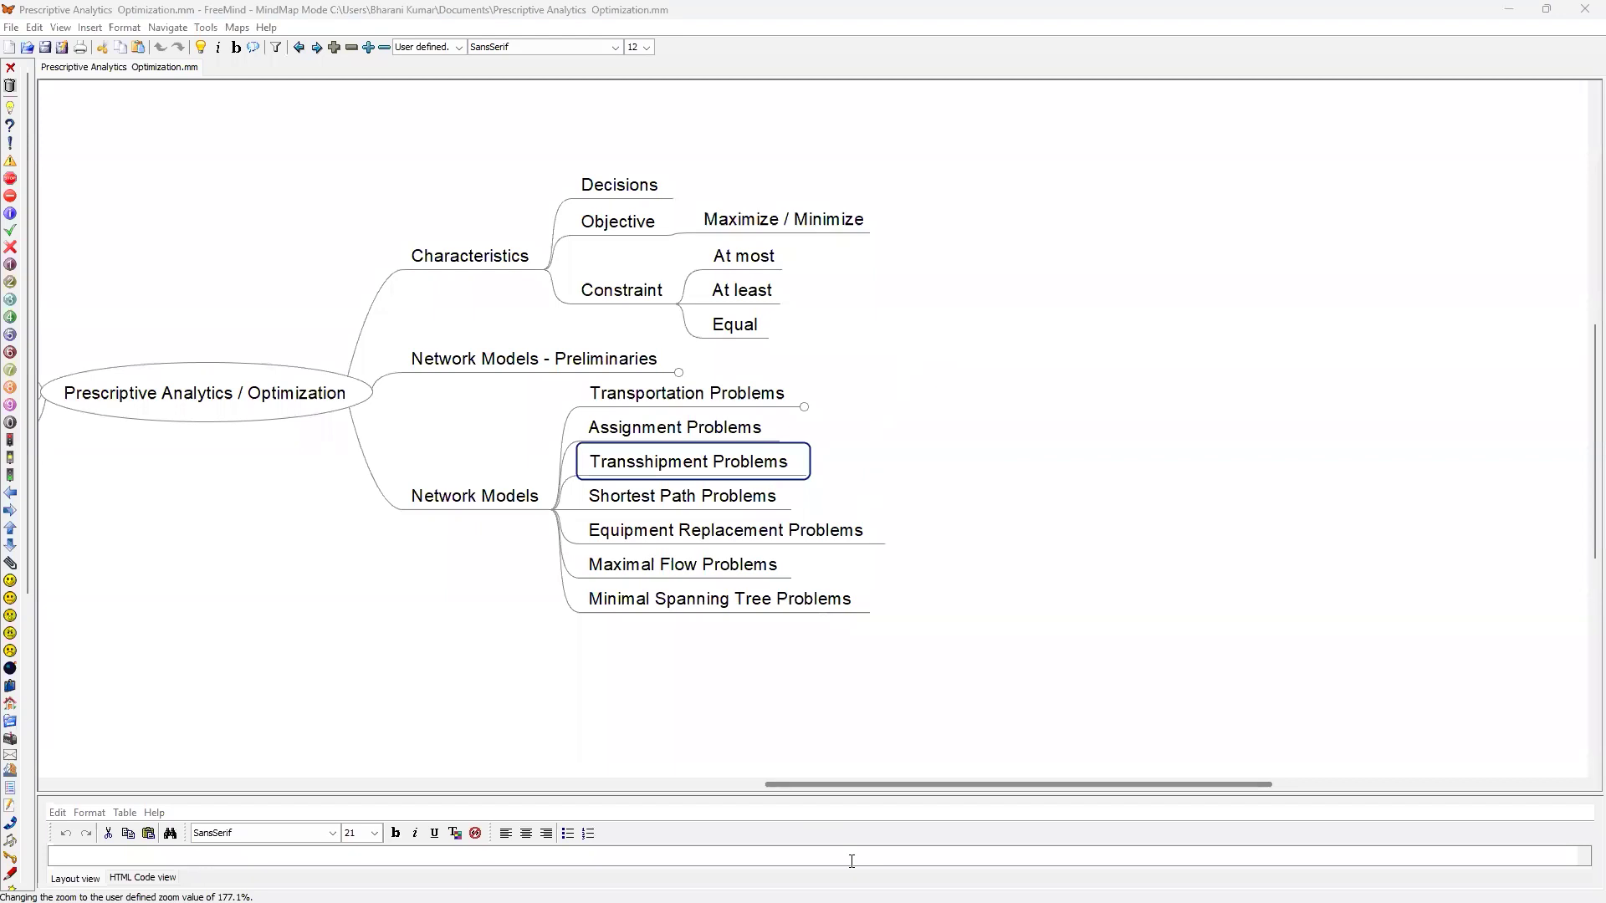
# Tick Shortest Path Problems in the FreeMind map and bring up the window switcher
pyautogui.moveTo(800, 488); pyautogui.dragTo(854, 463)
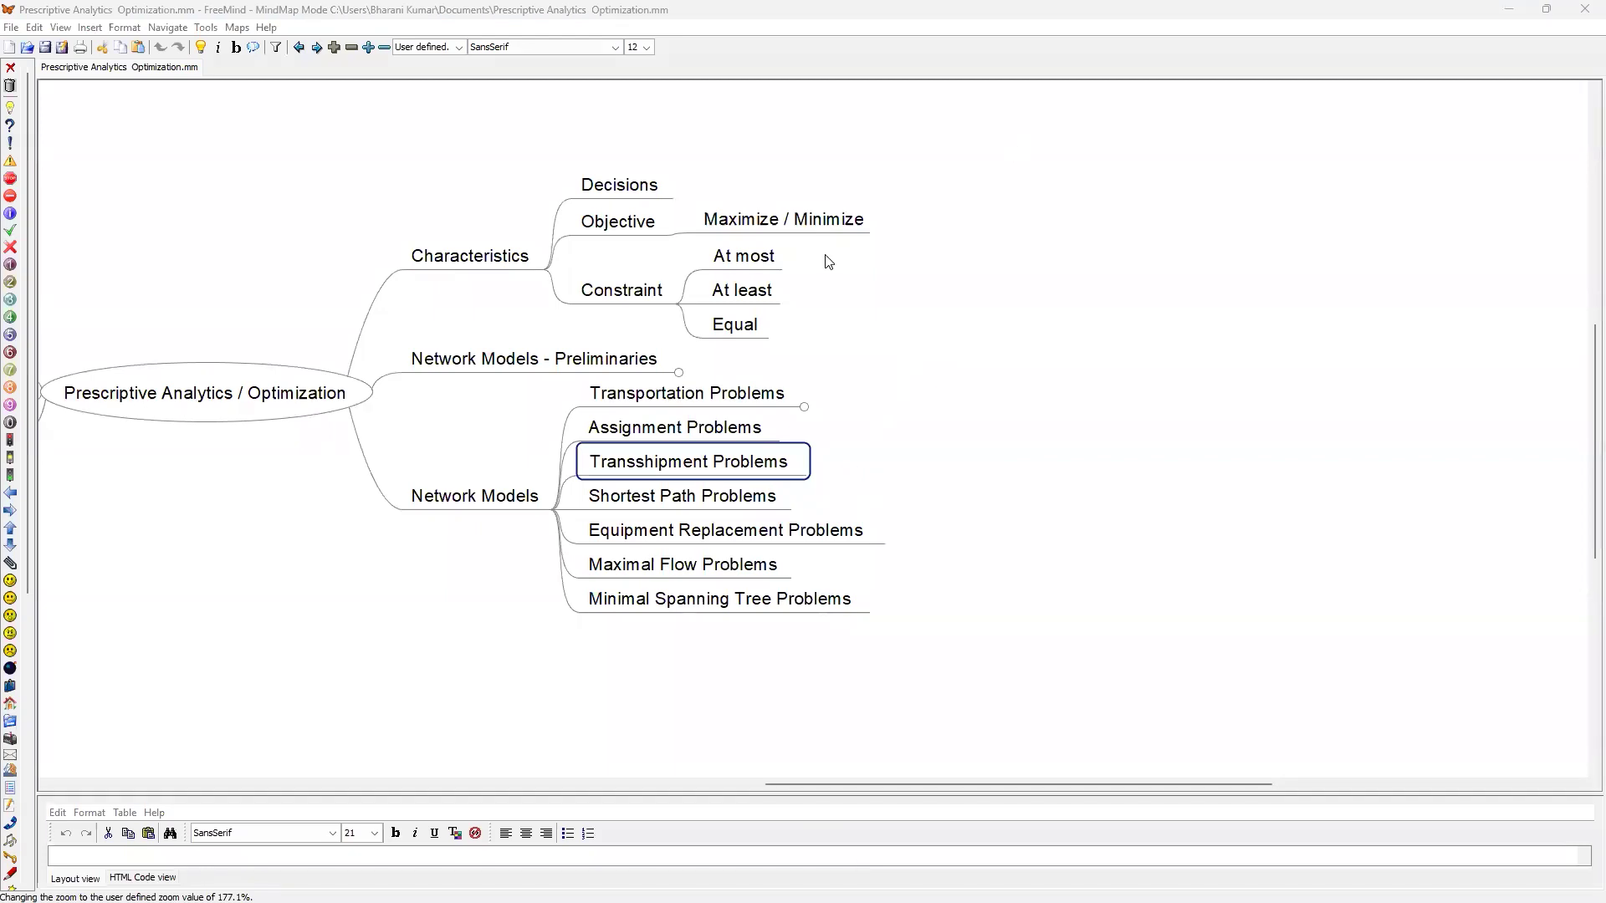
pyautogui.hotkey('alt', 'Tab')
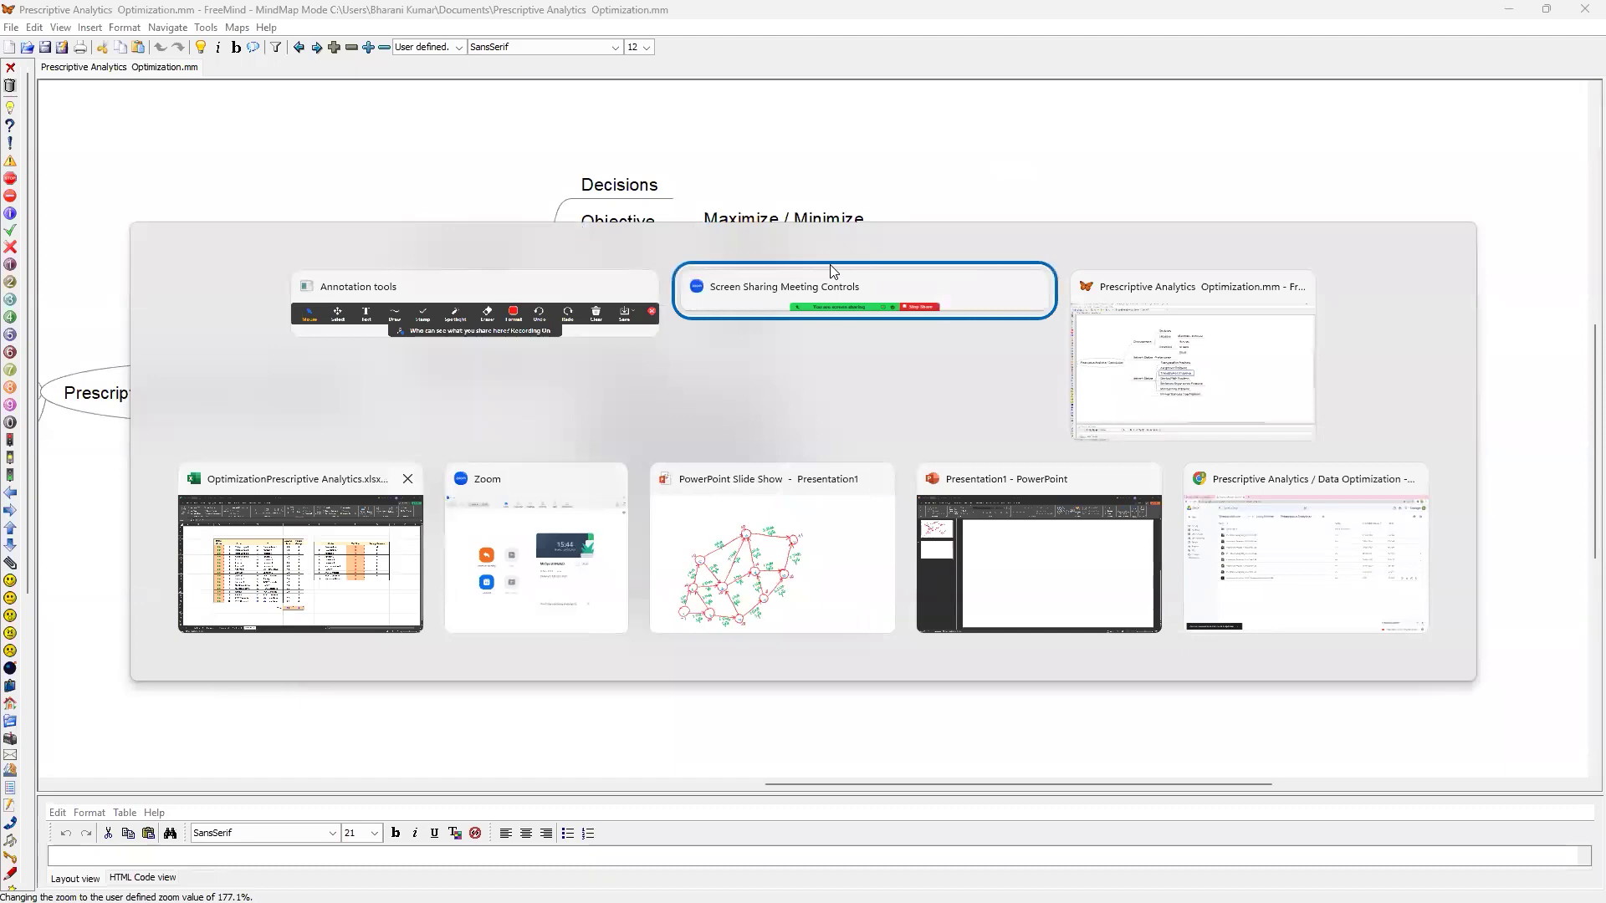
# Switch to Excel's Problem - 10 sheet and arrow start node Rajapushpa 1 and end node My Home Raka
pyautogui.press('Tab')
pyautogui.press('Tab')
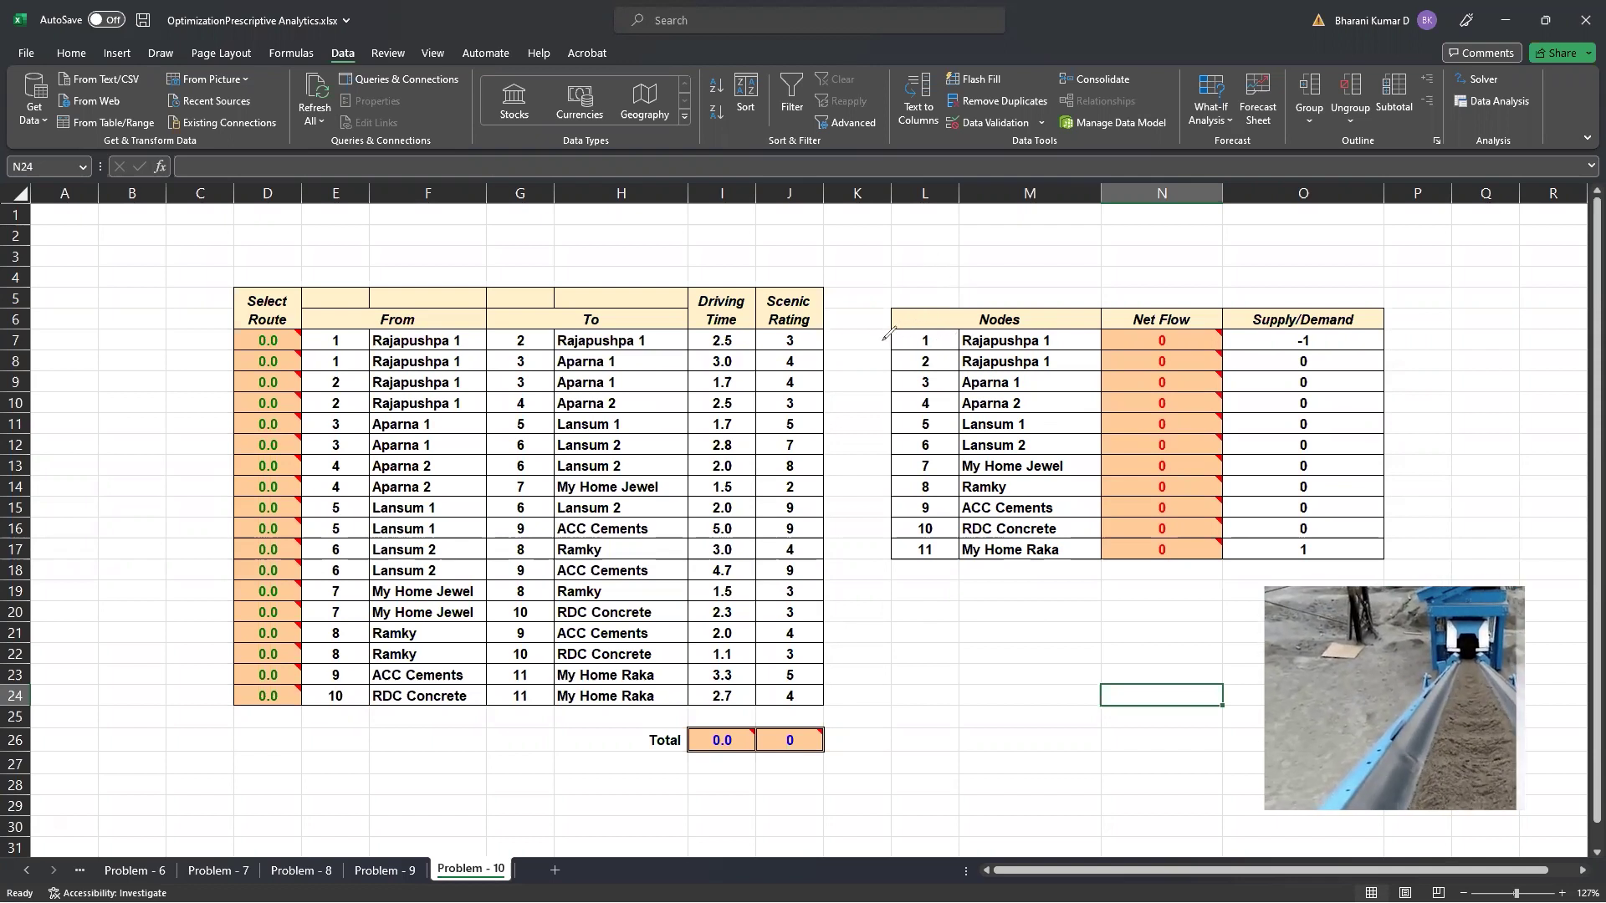
pyautogui.moveTo(875, 341); pyautogui.dragTo(914, 340)
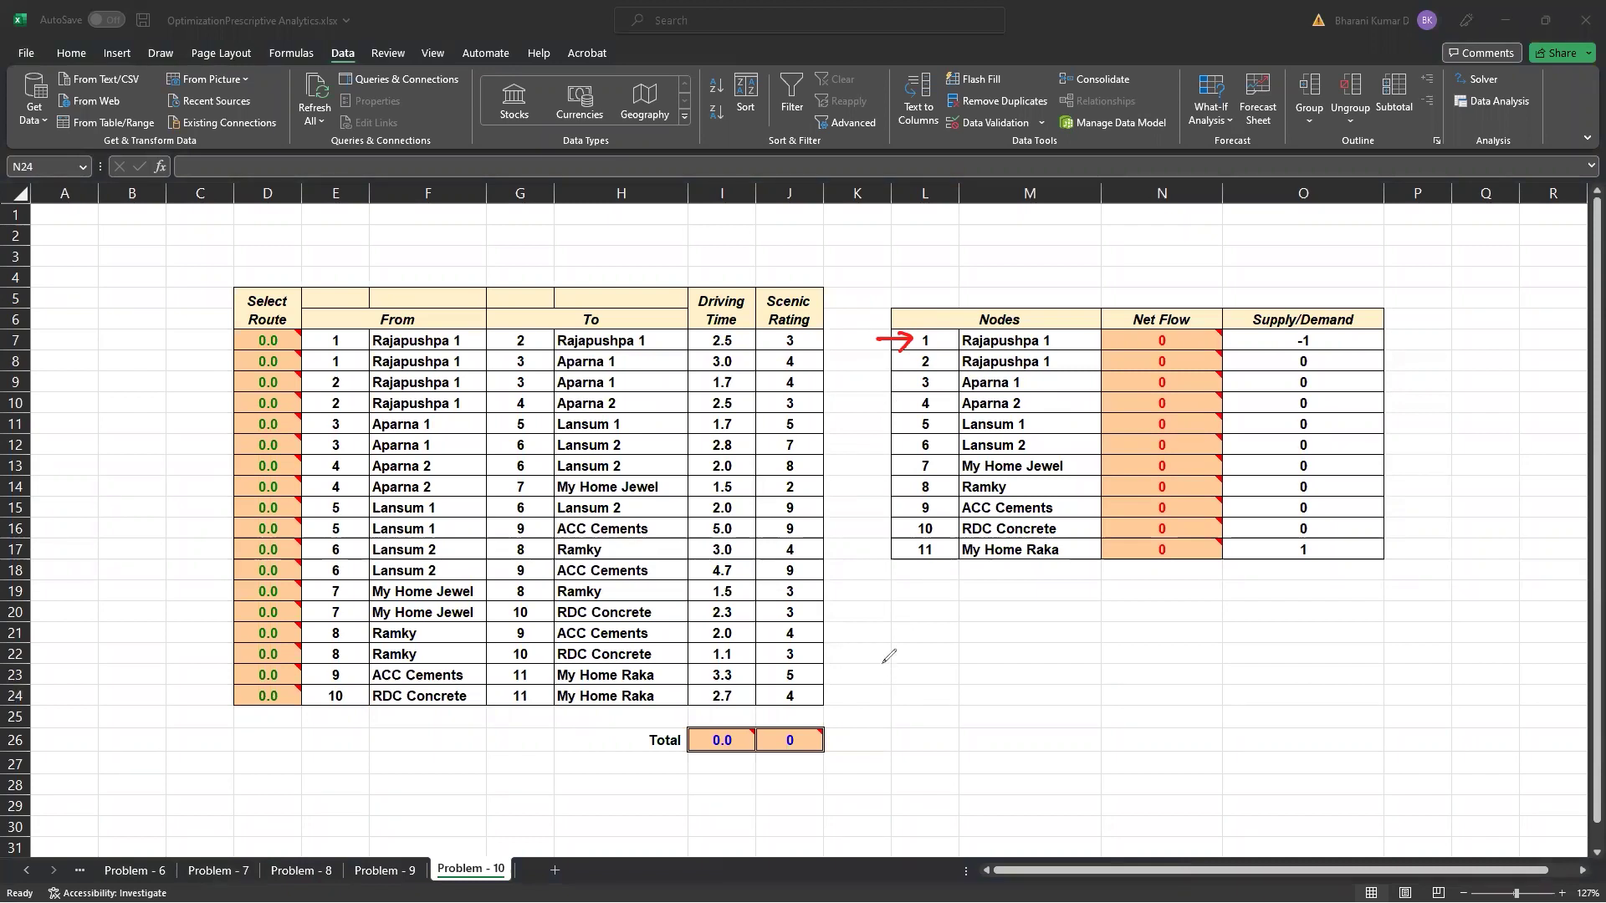
pyautogui.moveTo(862, 579)
pyautogui.mouseDown()
pyautogui.moveTo(901, 552)
pyautogui.moveTo(901, 568)
pyautogui.mouseUp()
# Mark nodes Rajapushpa 1 and My Home Raka and tick their -1 and 1 supply/demand values
pyautogui.moveTo(961, 561); pyautogui.dragTo(1079, 566)
pyautogui.moveTo(925, 346)
pyautogui.mouseDown()
pyautogui.moveTo(1013, 350)
pyautogui.moveTo(1056, 324)
pyautogui.moveTo(903, 349)
pyautogui.mouseUp()
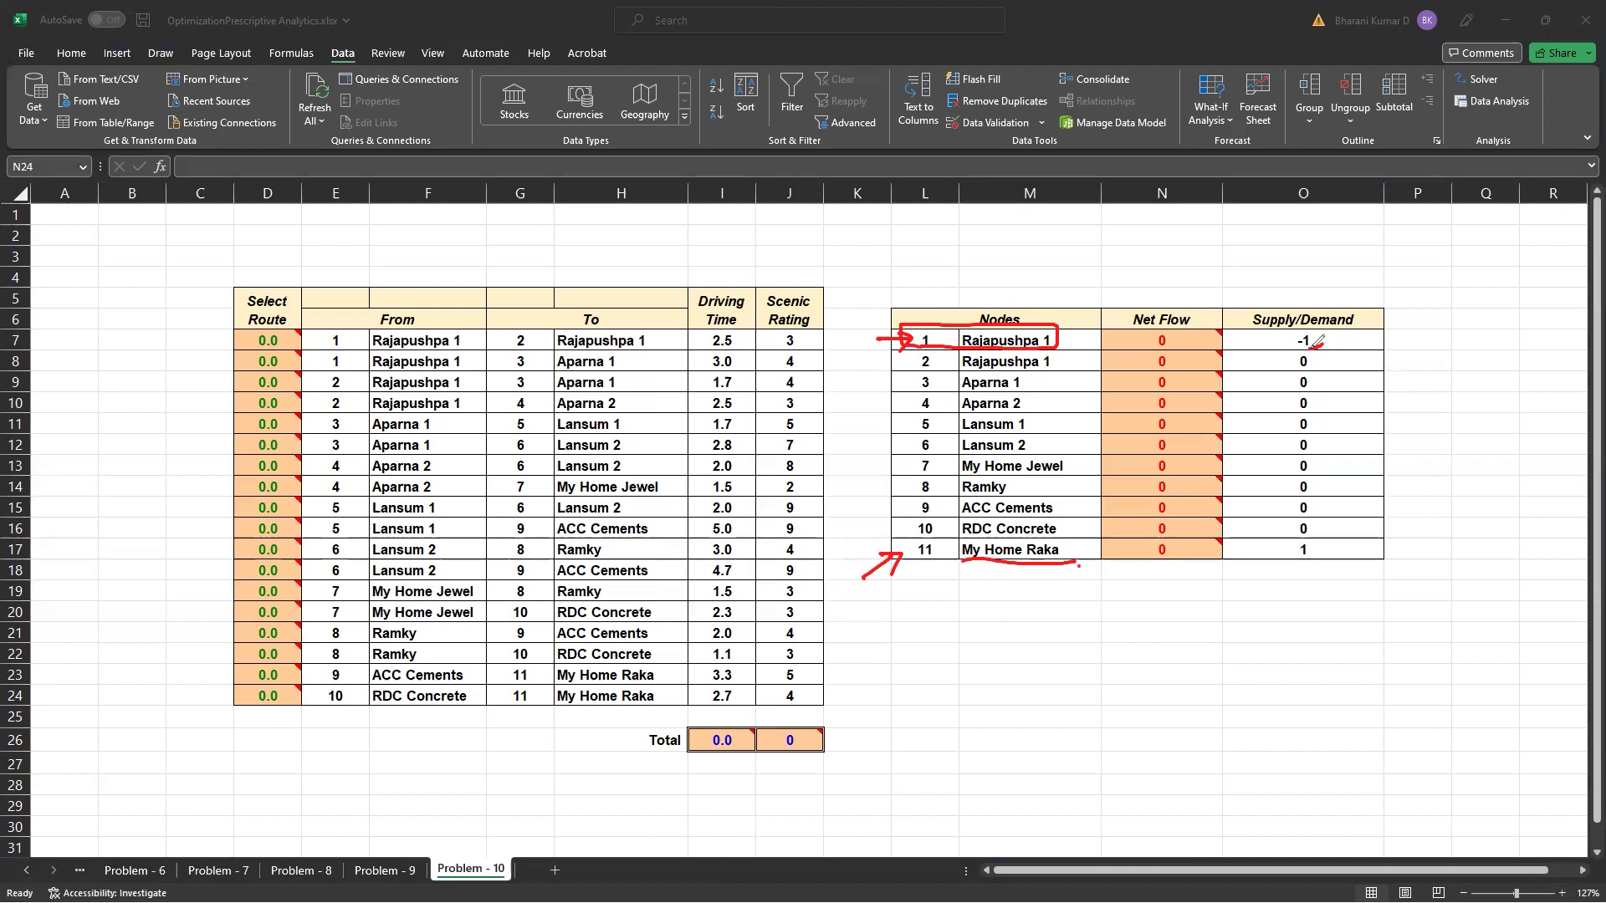
pyautogui.moveTo(1319, 322); pyautogui.dragTo(1325, 333)
pyautogui.moveTo(1301, 539); pyautogui.dragTo(1324, 537)
pyautogui.moveTo(1341, 331); pyautogui.dragTo(1375, 318)
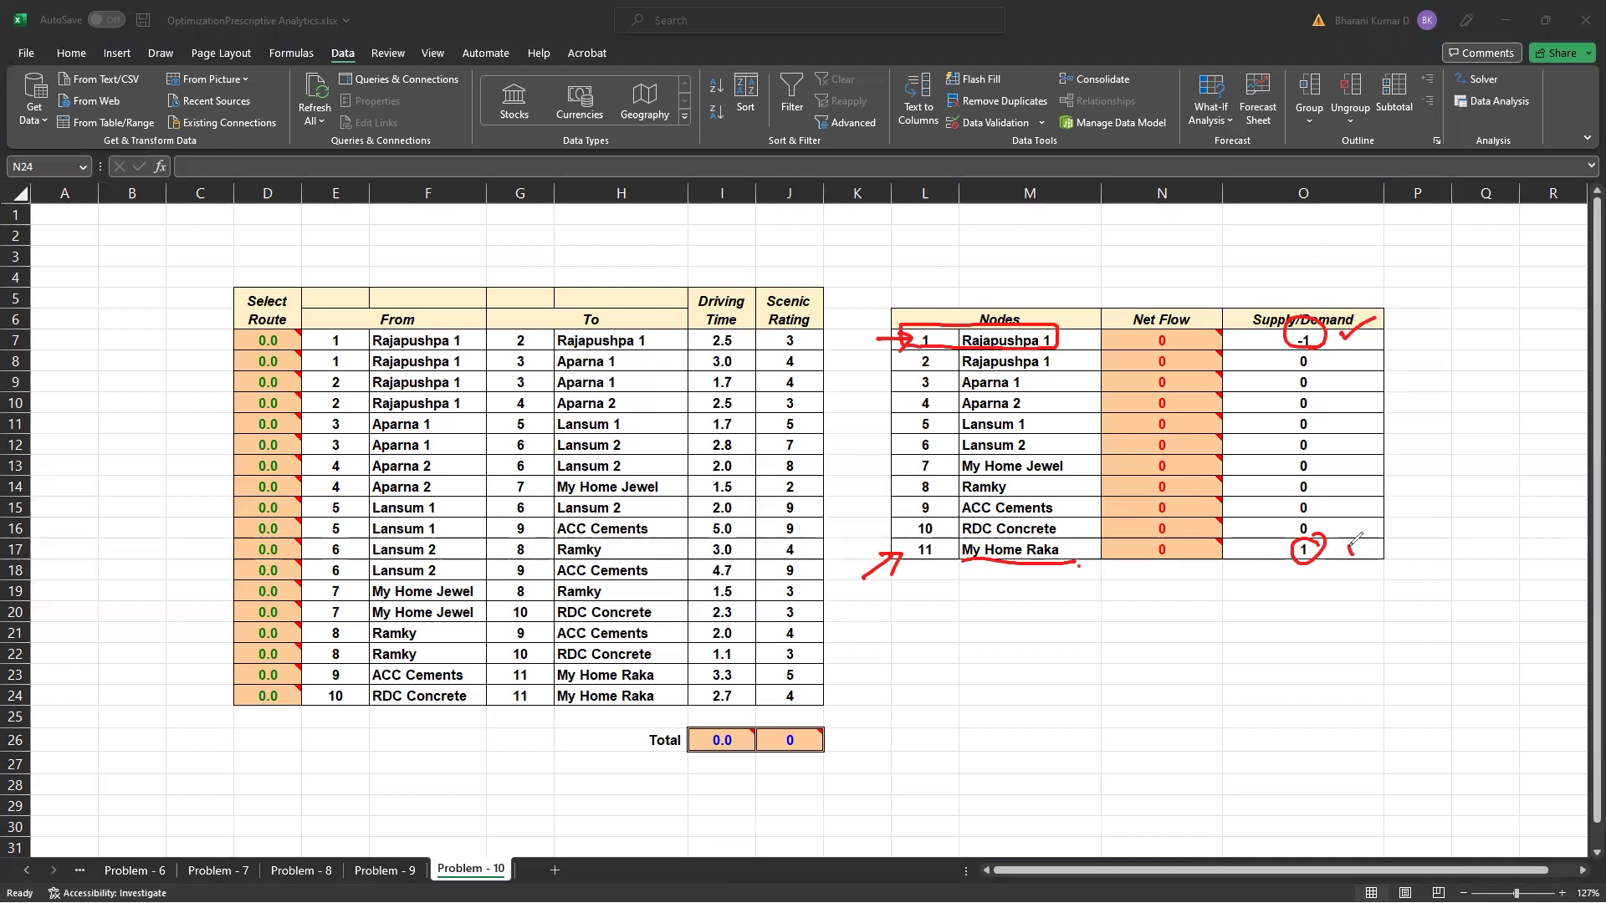
pyautogui.moveTo(1348, 544)
pyautogui.mouseDown()
pyautogui.moveTo(1388, 529)
pyautogui.moveTo(1316, 562)
pyautogui.mouseUp()
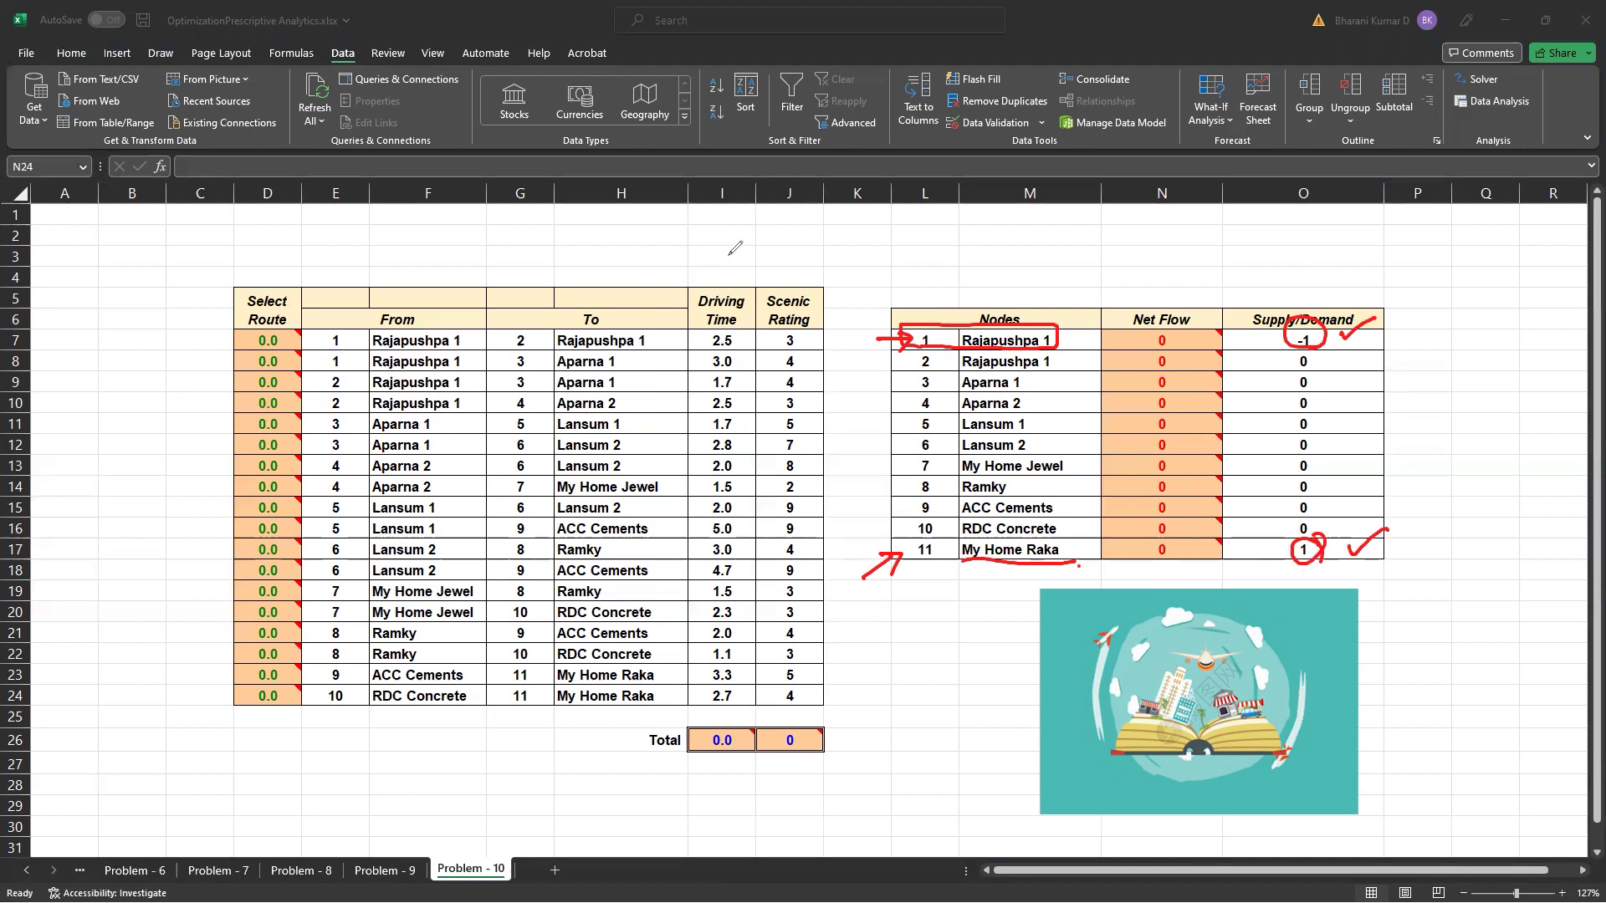
# Point an arrow at the Driving Time column, then bring up the window switcher
pyautogui.moveTo(724, 231); pyautogui.dragTo(725, 278)
pyautogui.moveTo(712, 261); pyautogui.dragTo(737, 257)
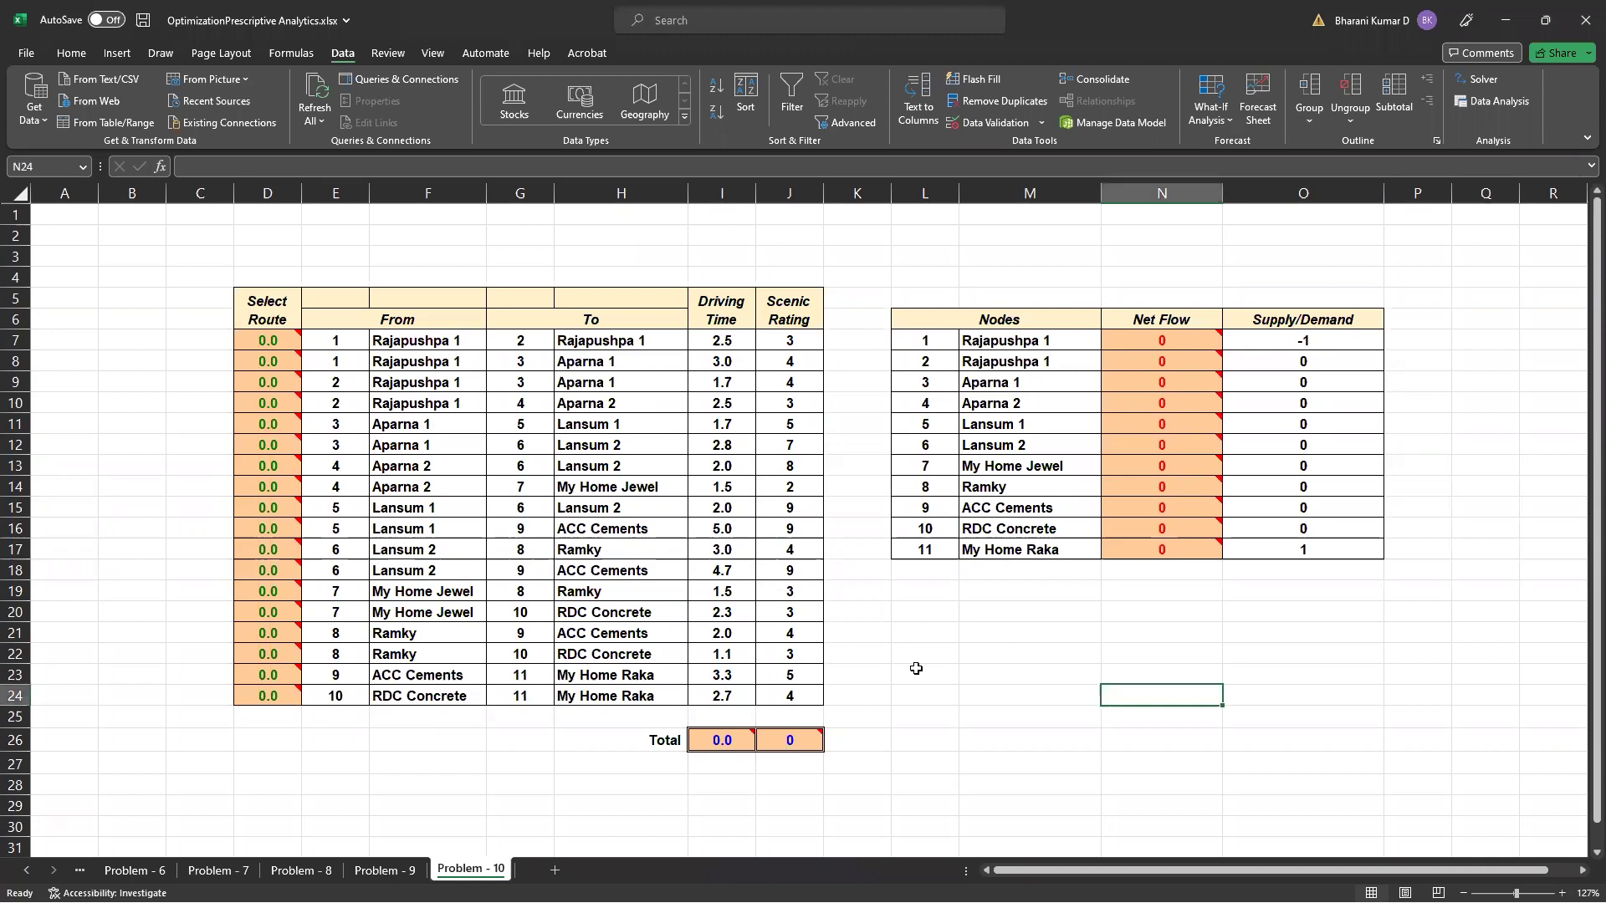
pyautogui.hotkey('alt', 'Tab')
# Present the PowerPoint route network diagram, clear the 1→3 arrow, and return to Excel
pyautogui.click(769, 548)
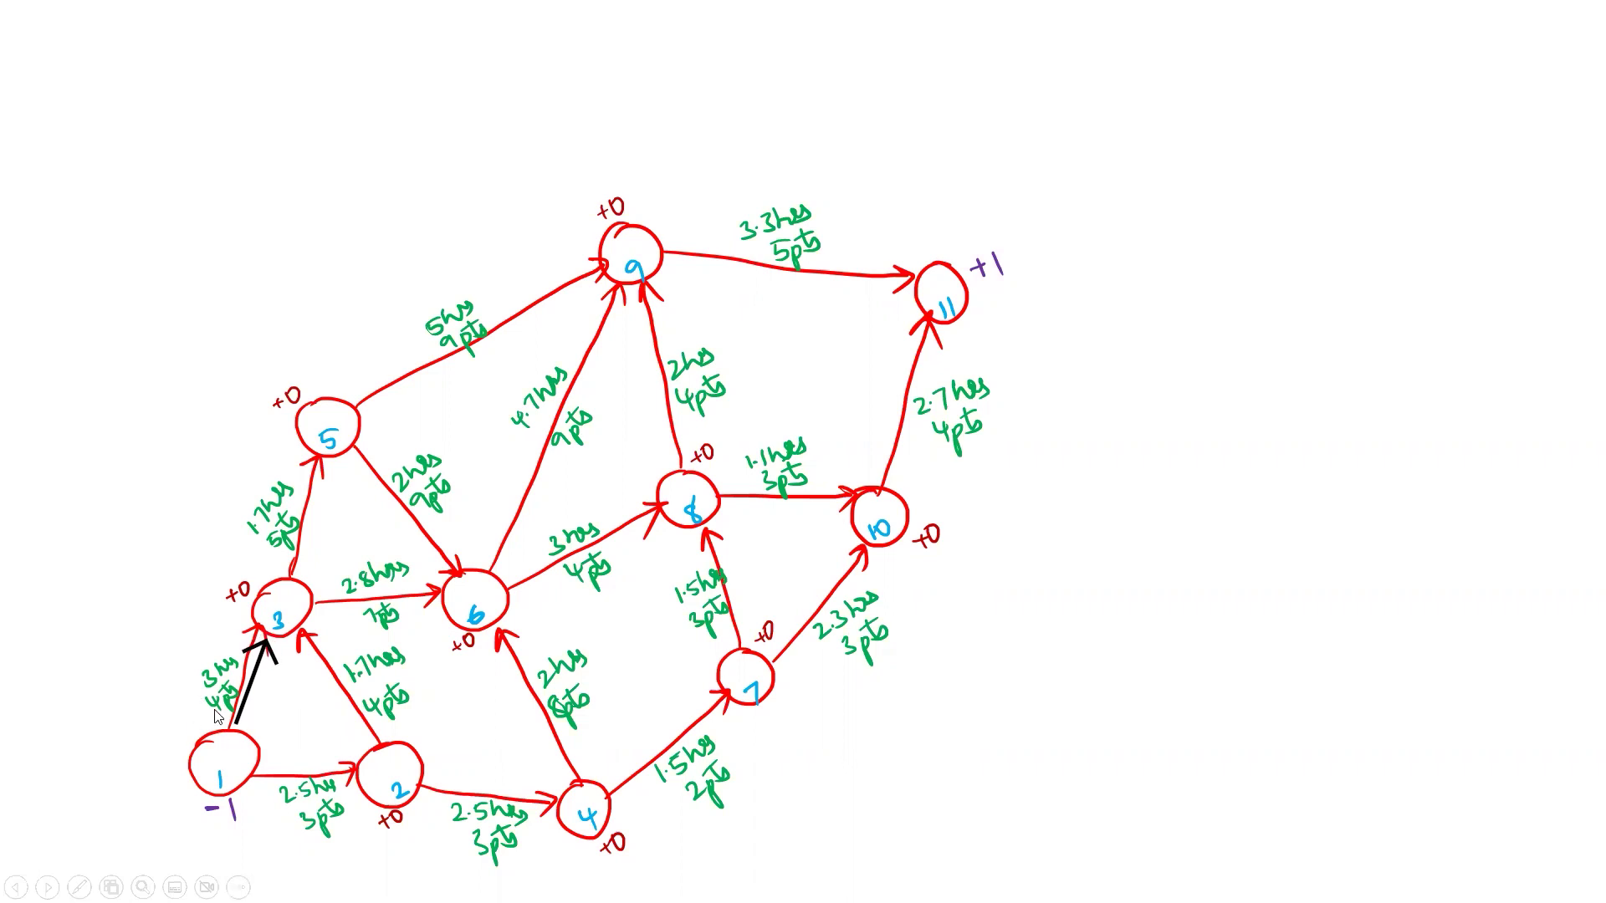
pyautogui.click(229, 631)
pyautogui.hotkey('alt', 'Tab')
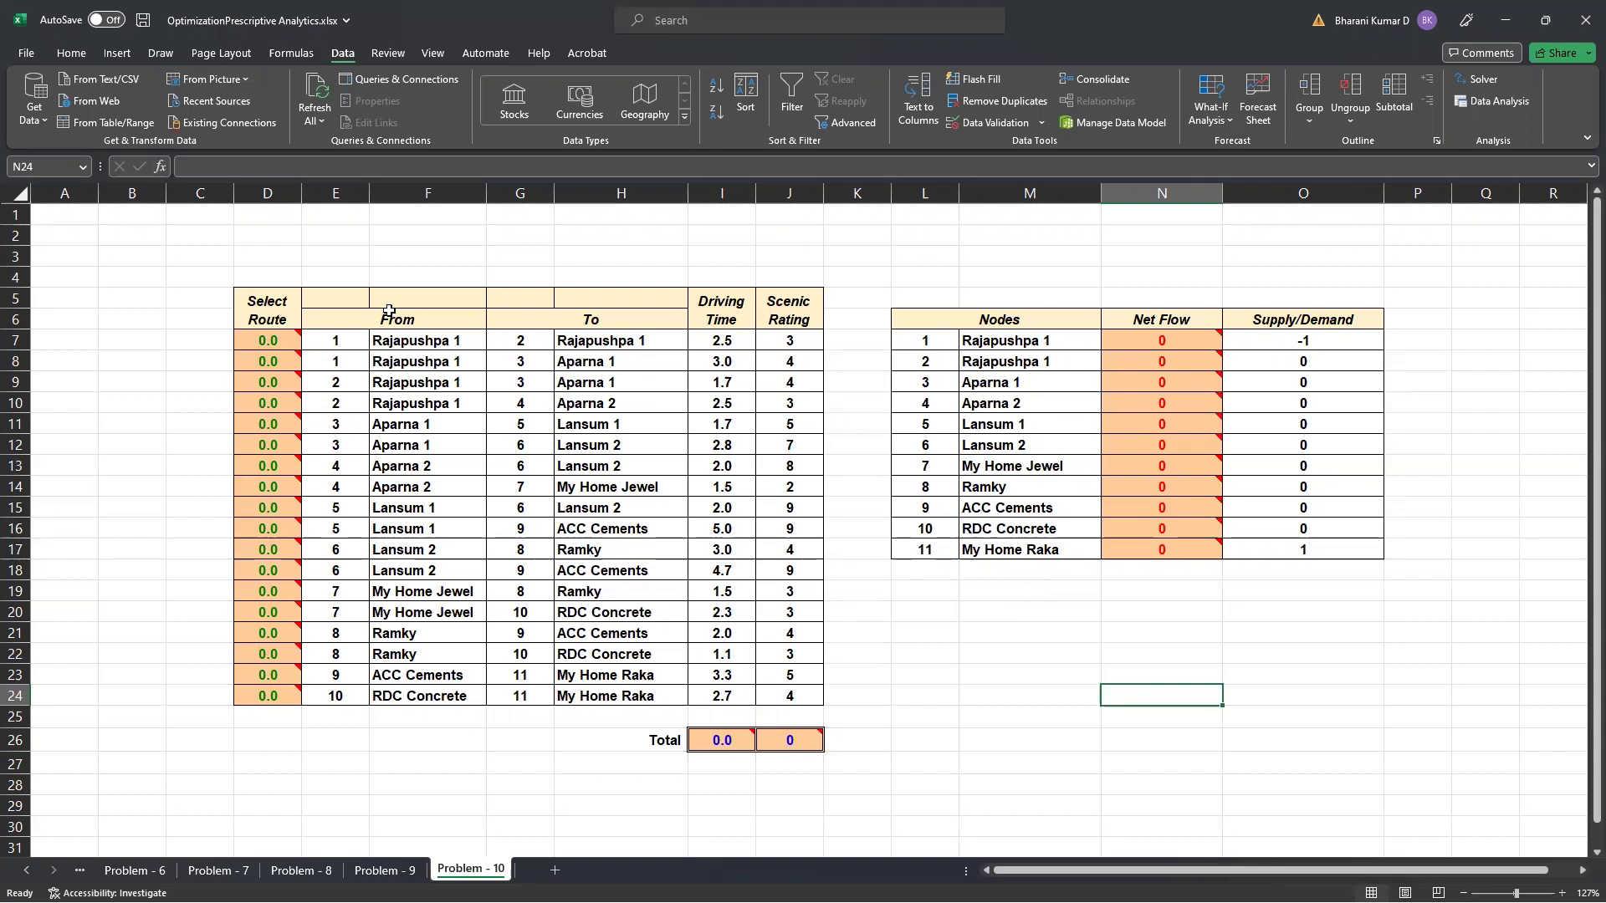
# Review the Select Route decision cells D7:D24 and the Driving Time total in I26
pyautogui.moveTo(272, 349)
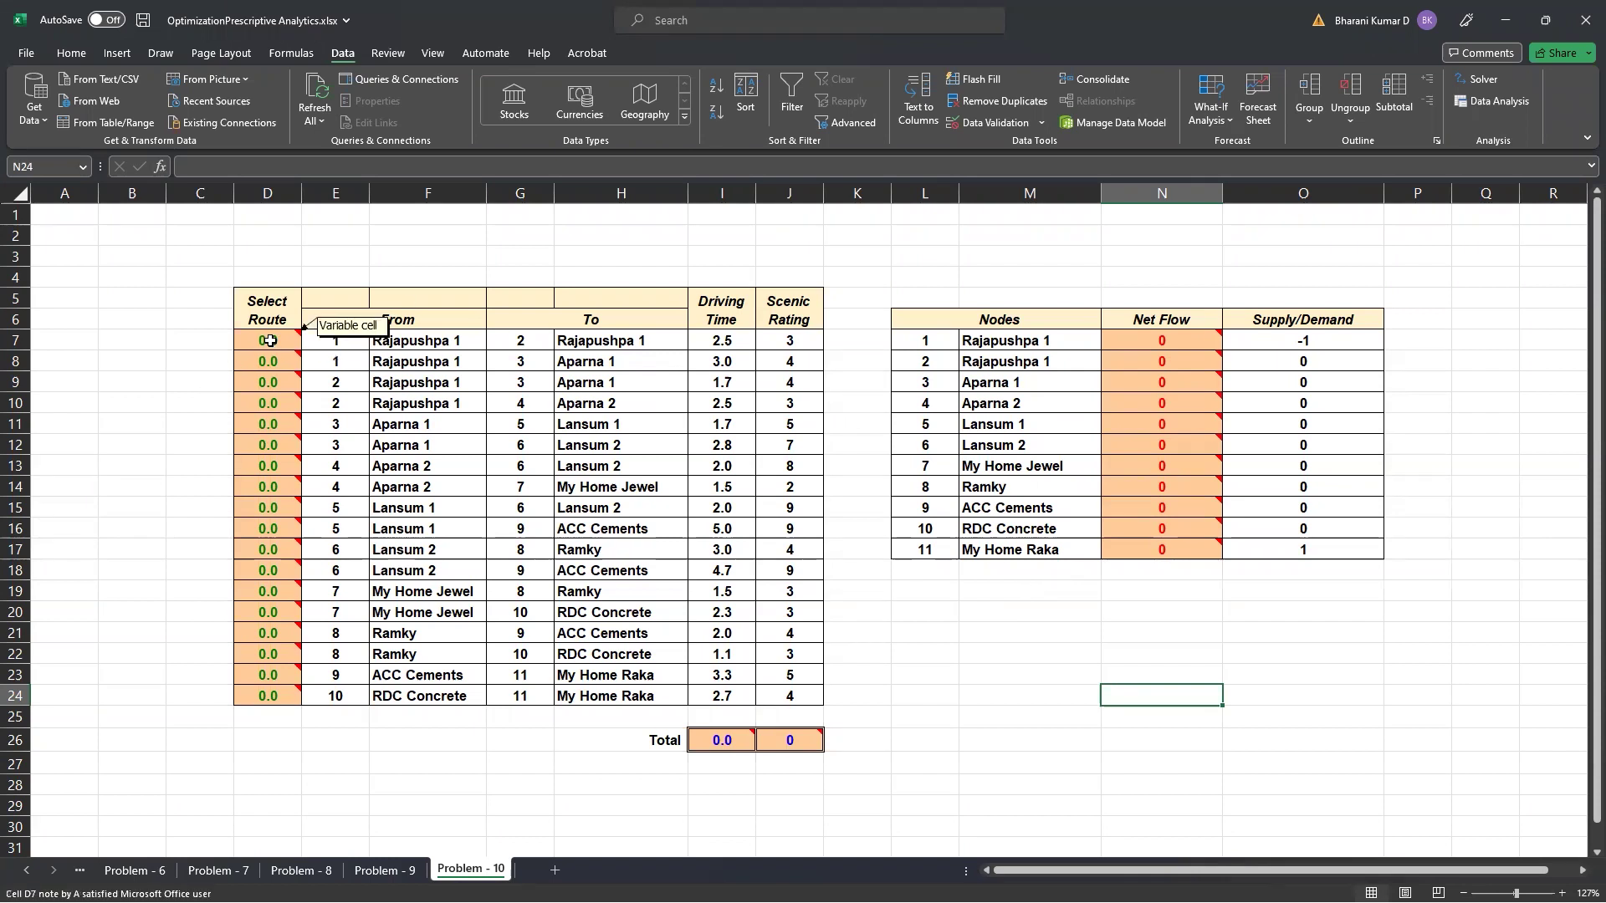
pyautogui.moveTo(272, 349); pyautogui.dragTo(272, 698)
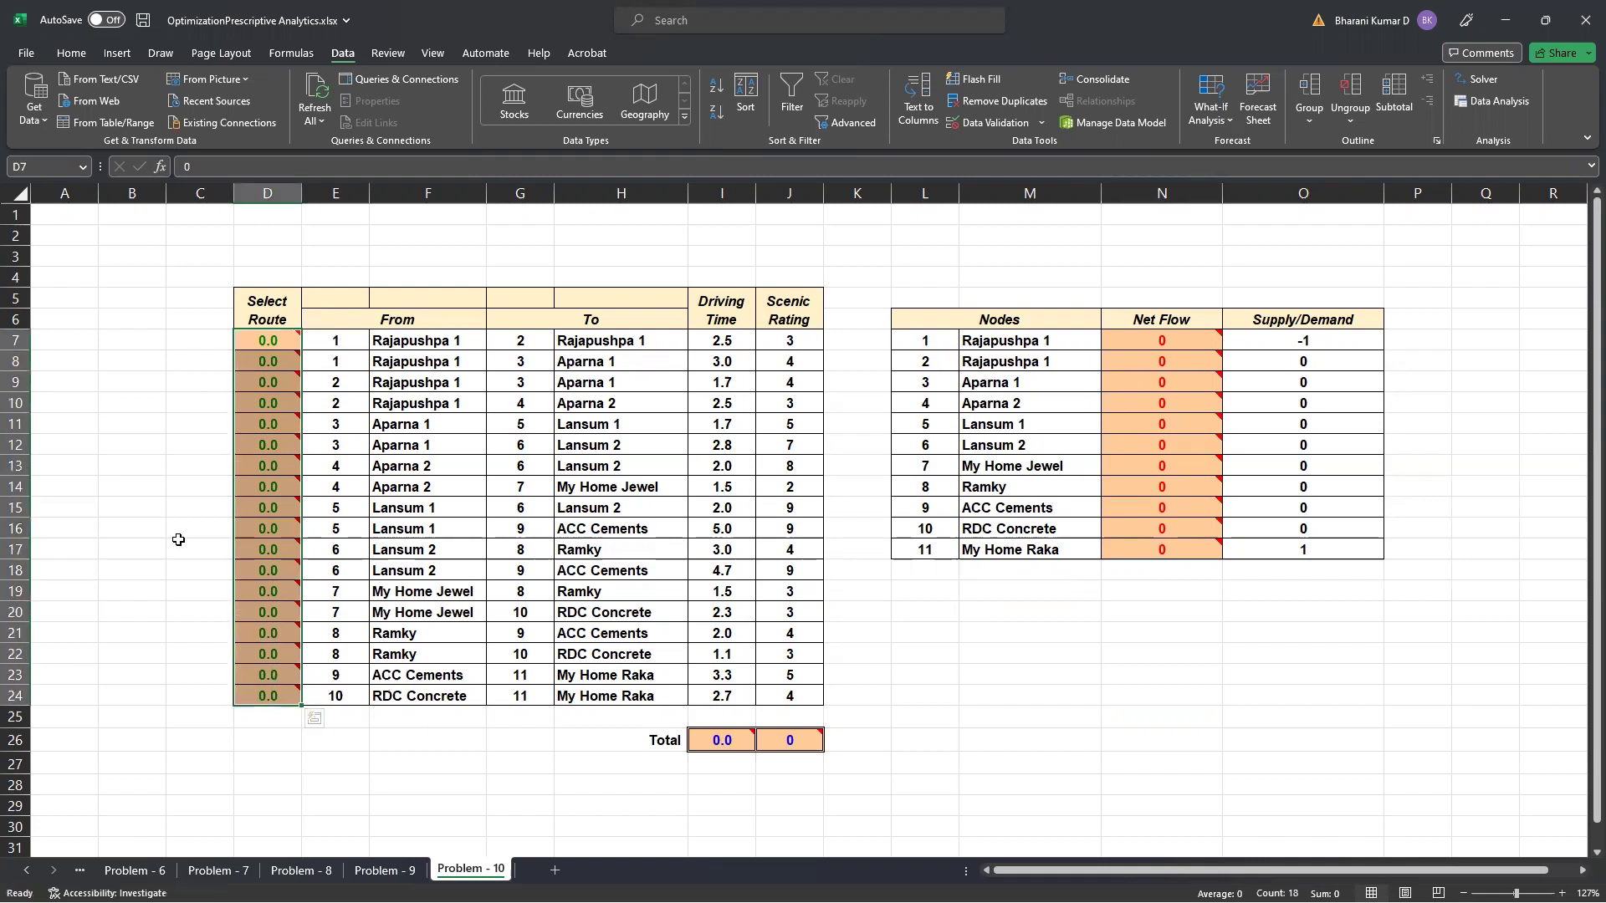
pyautogui.moveTo(263, 338)
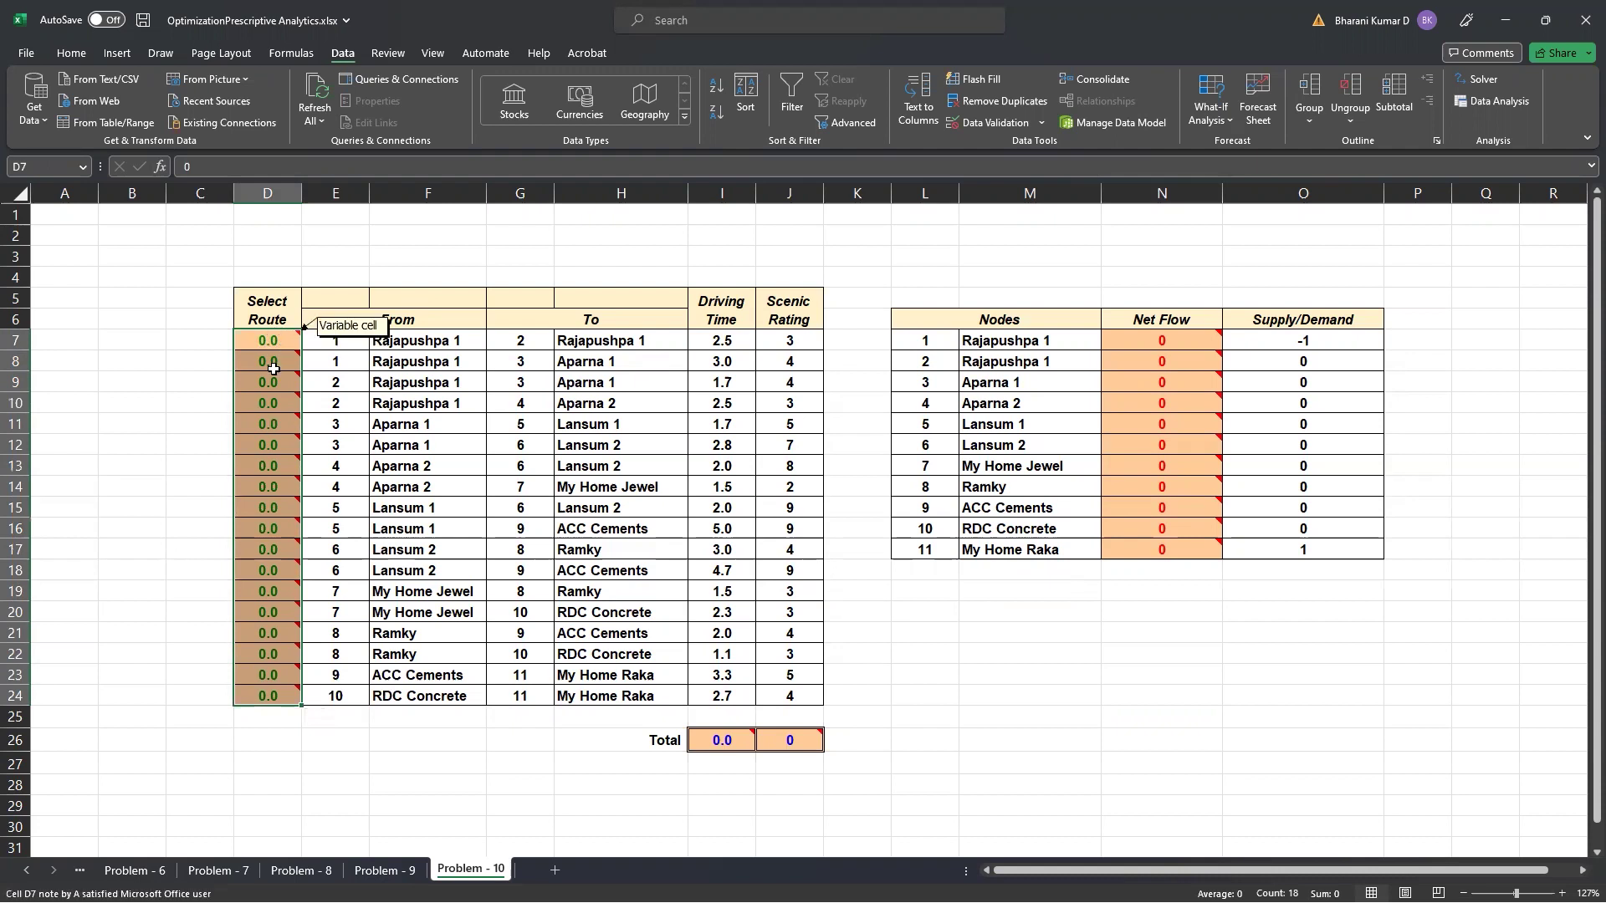
pyautogui.moveTo(262, 549)
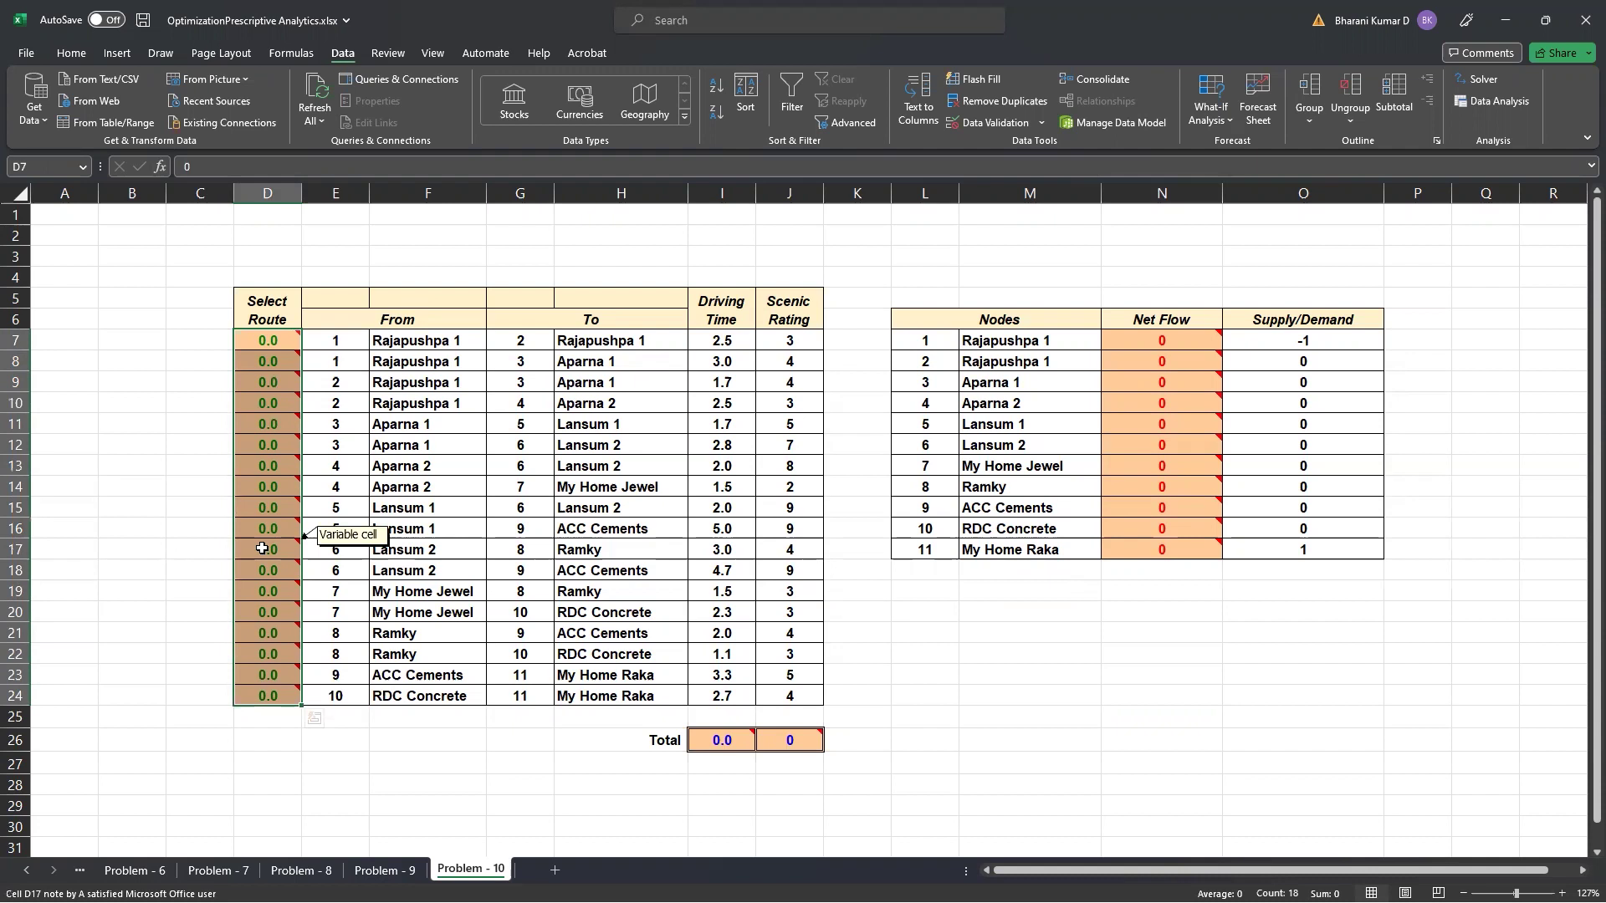
pyautogui.click(729, 742)
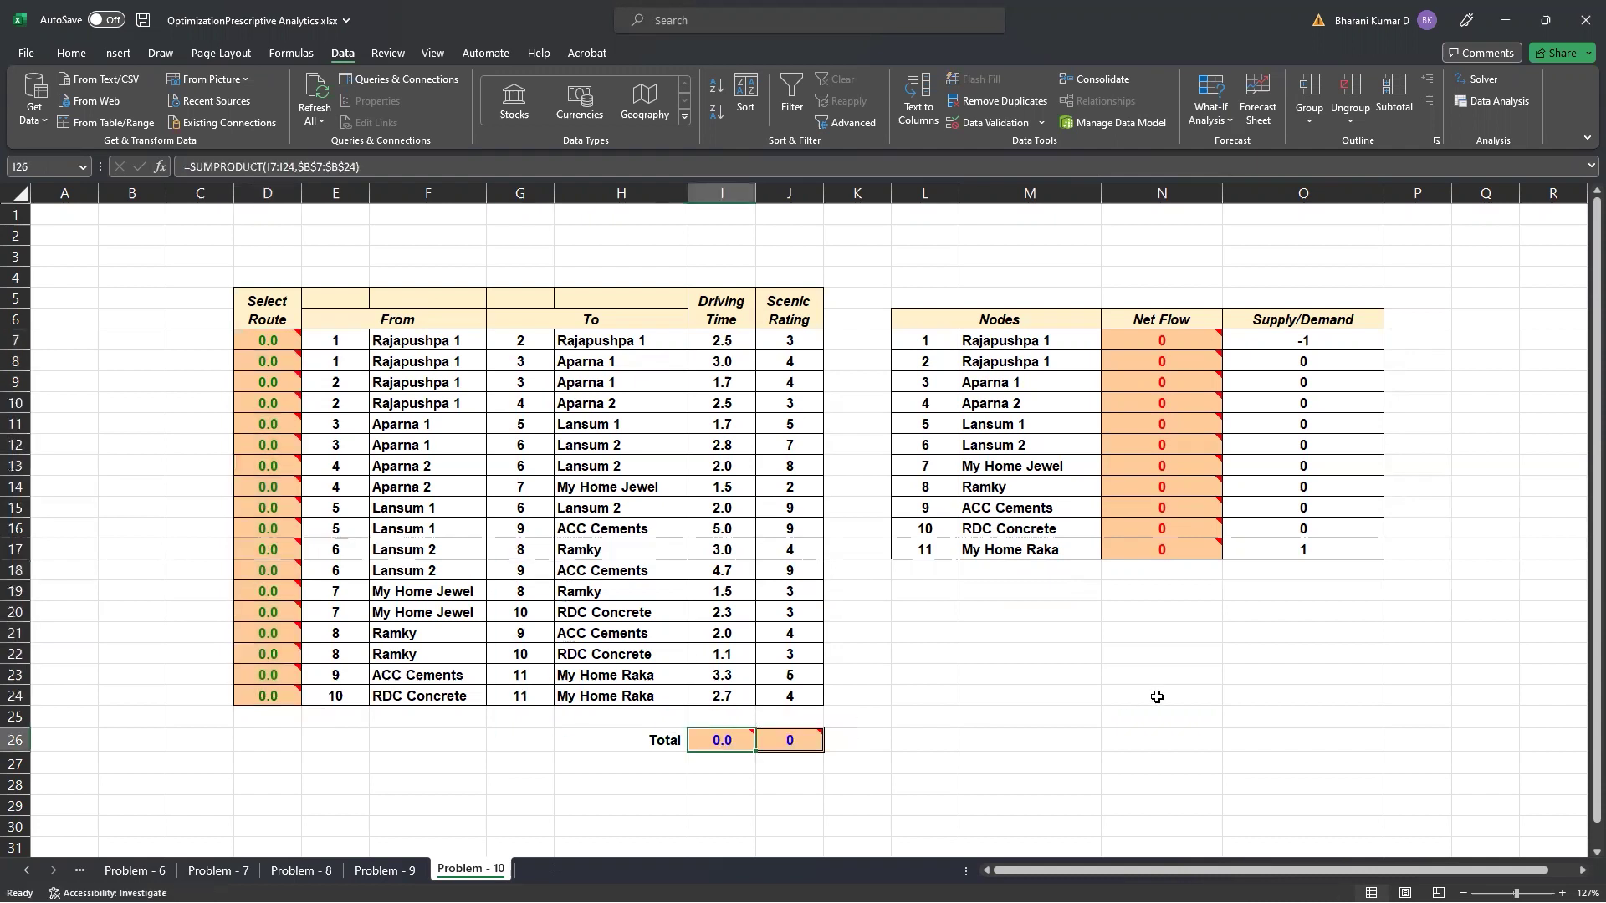
pyautogui.moveTo(1169, 544)
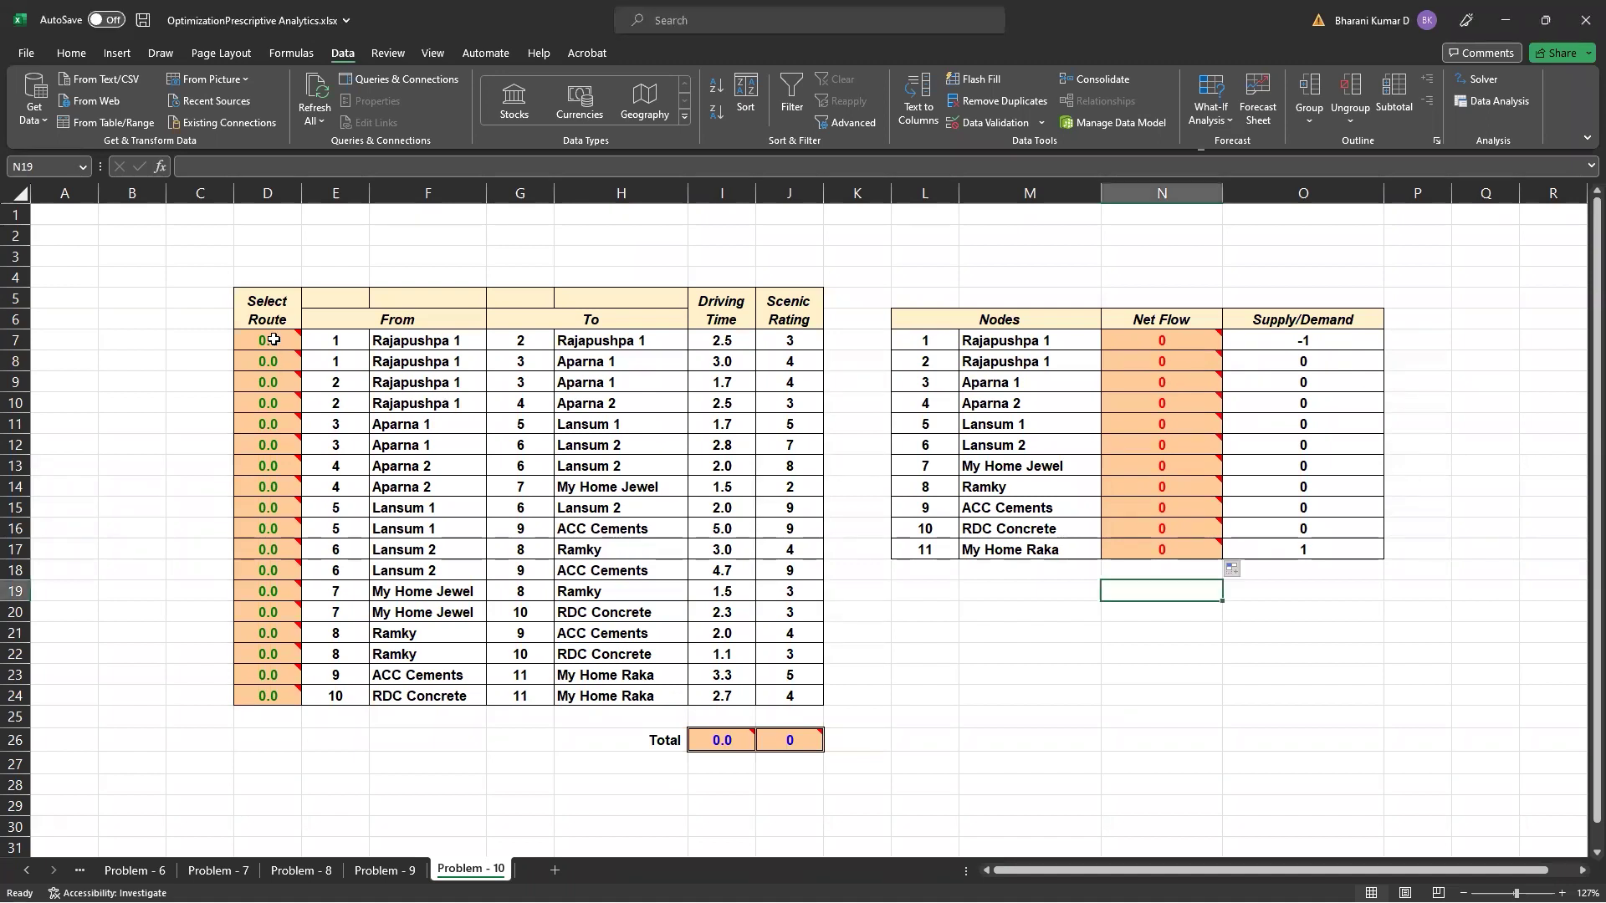
pyautogui.moveTo(277, 339)
pyautogui.moveTo(277, 340); pyautogui.dragTo(268, 694)
pyautogui.click(721, 739)
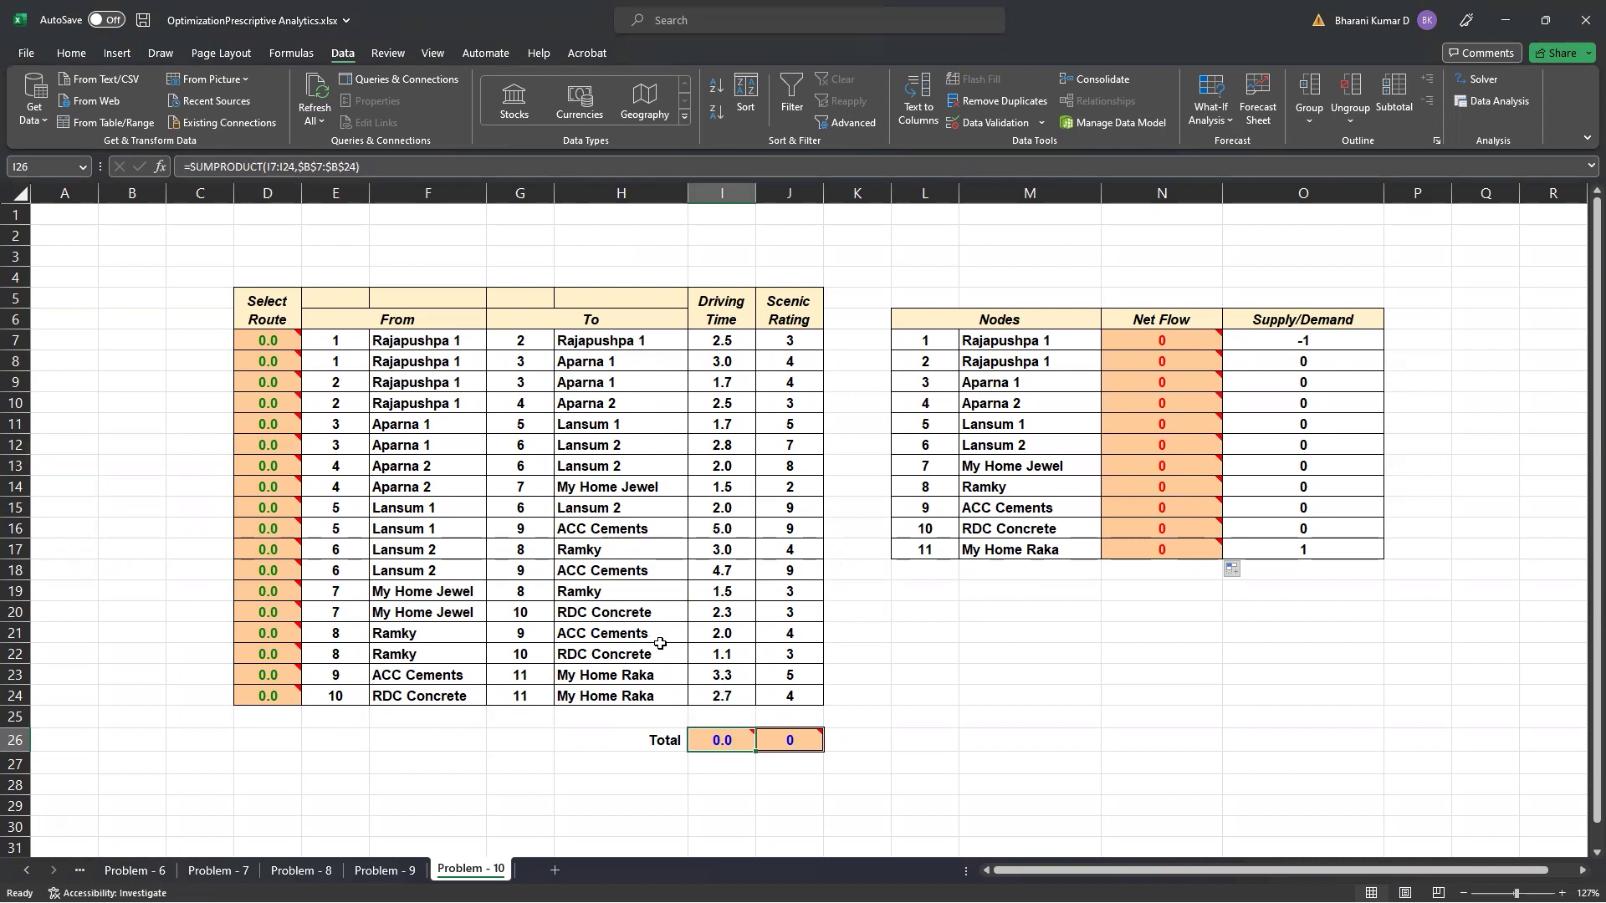
# Change the I26 driving-time total to use $D$7:$D$24 instead of column B
pyautogui.doubleClick(722, 740)
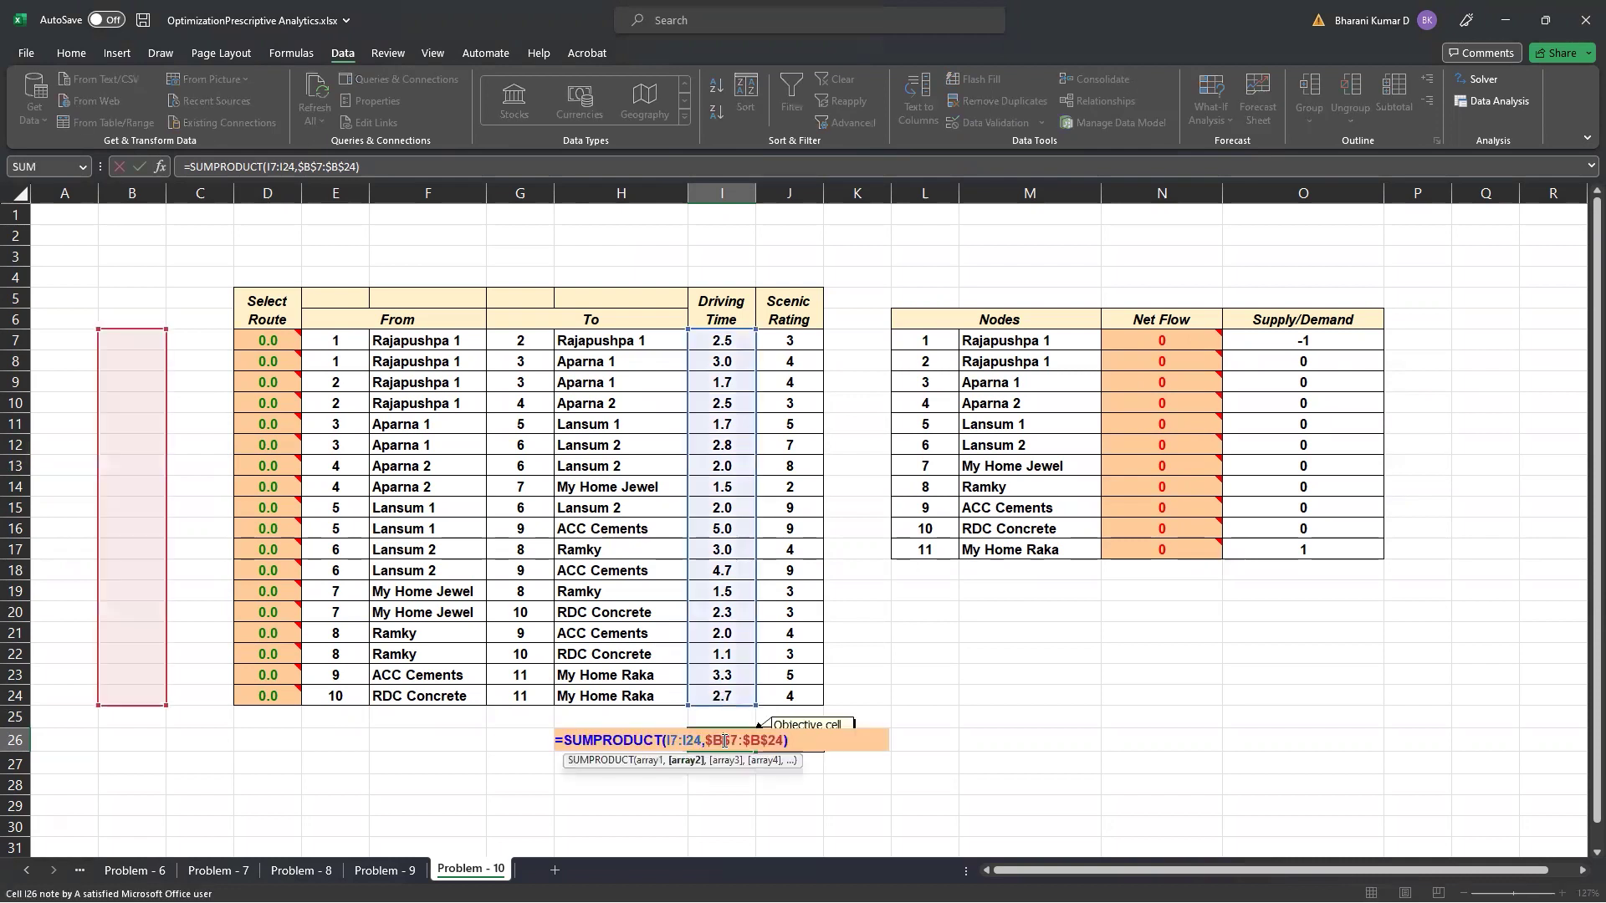
pyautogui.click(311, 166)
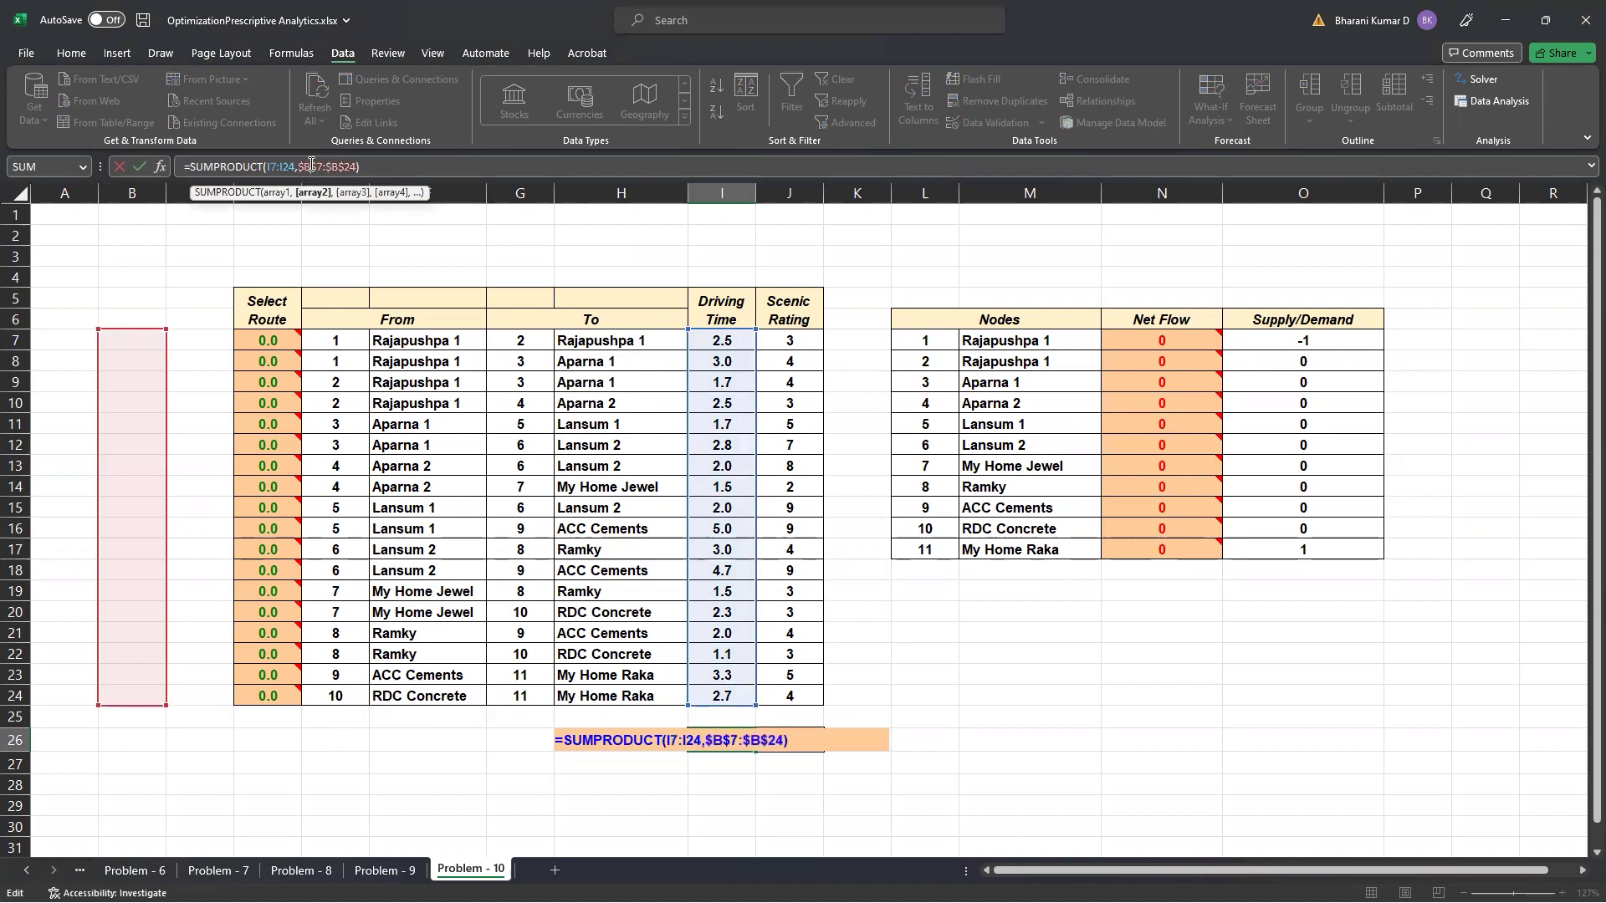
pyautogui.press('BackSpace')
pyautogui.write('D')
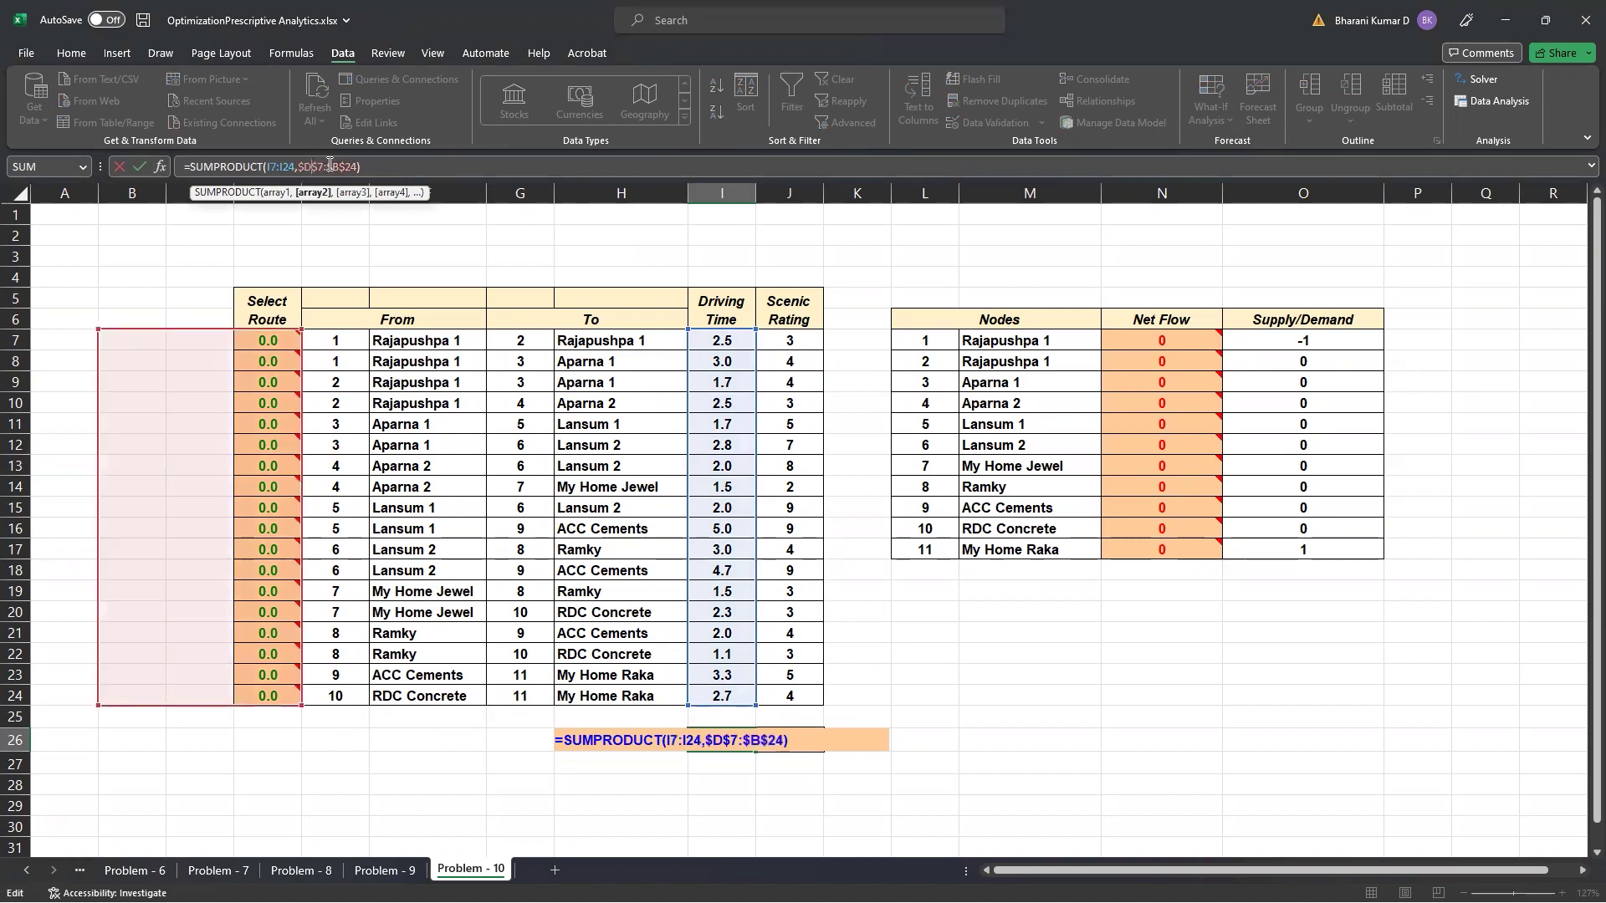
pyautogui.click(338, 166)
pyautogui.press('BackSpace')
pyautogui.write('D')
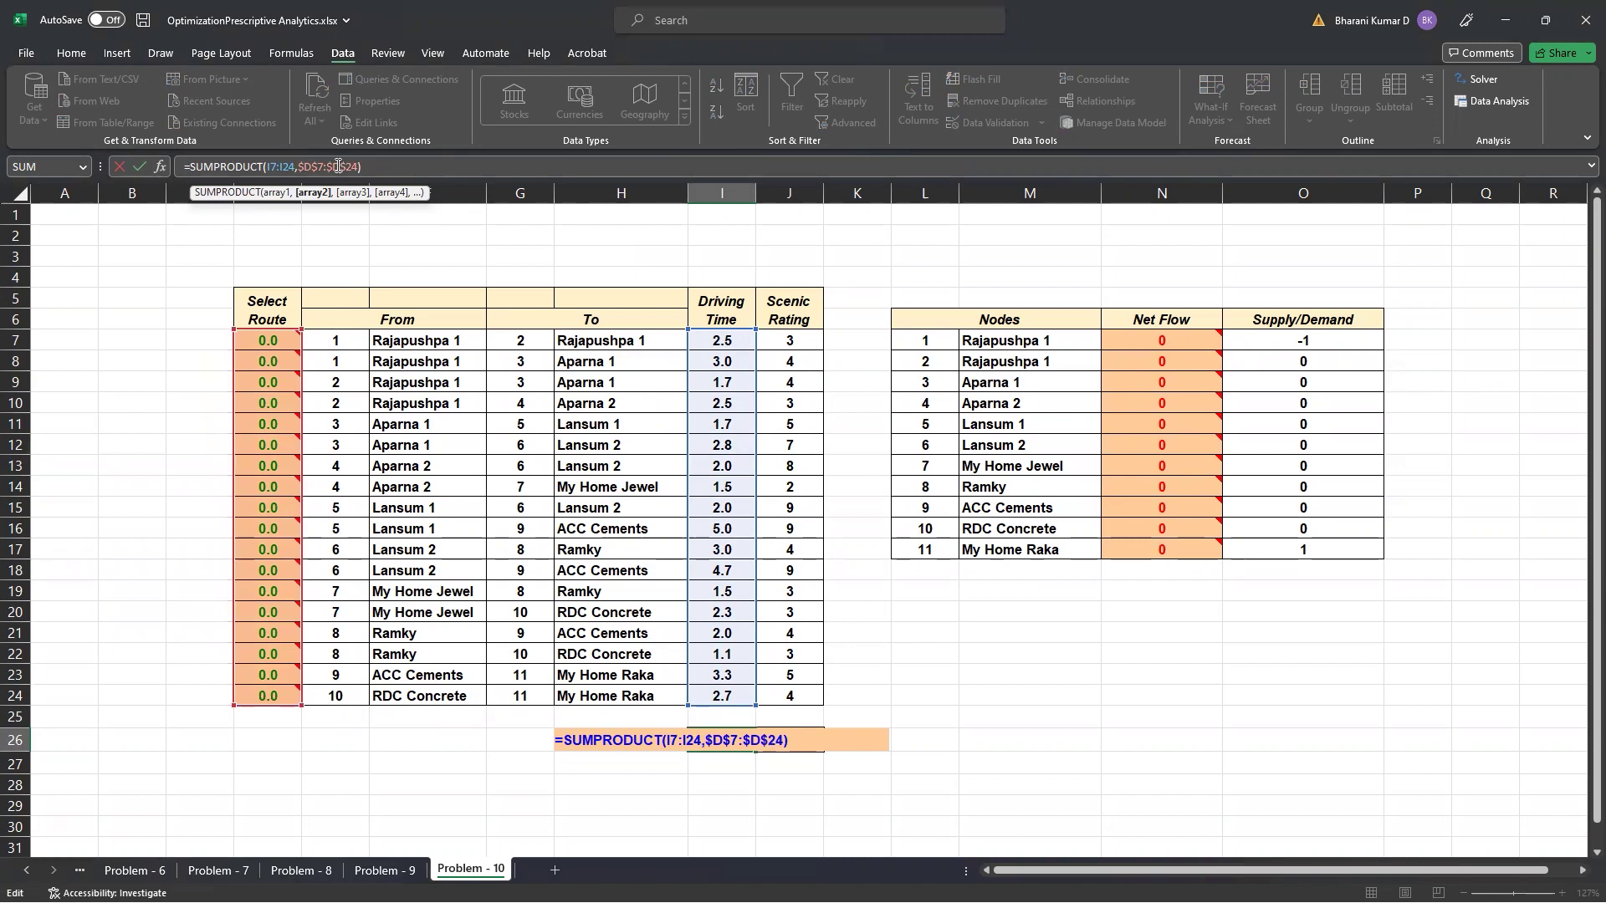
pyautogui.press('Return')
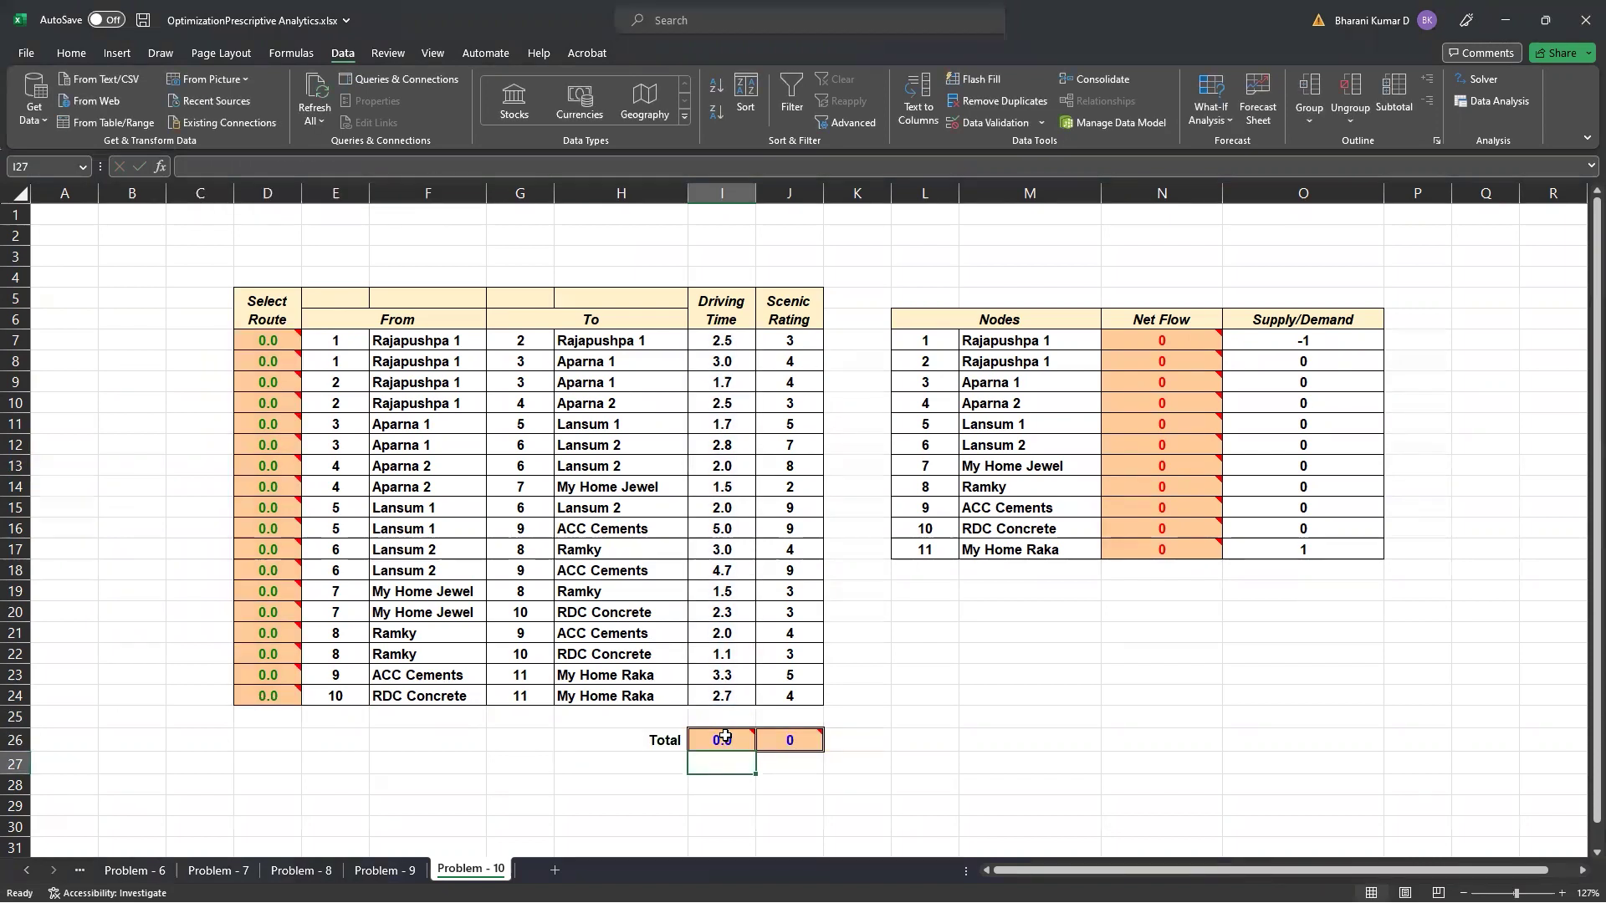
# Make the J26 scenic total =SUMPRODUCT(J7:J24,$D$7:$D$24)
pyautogui.doubleClick(787, 744)
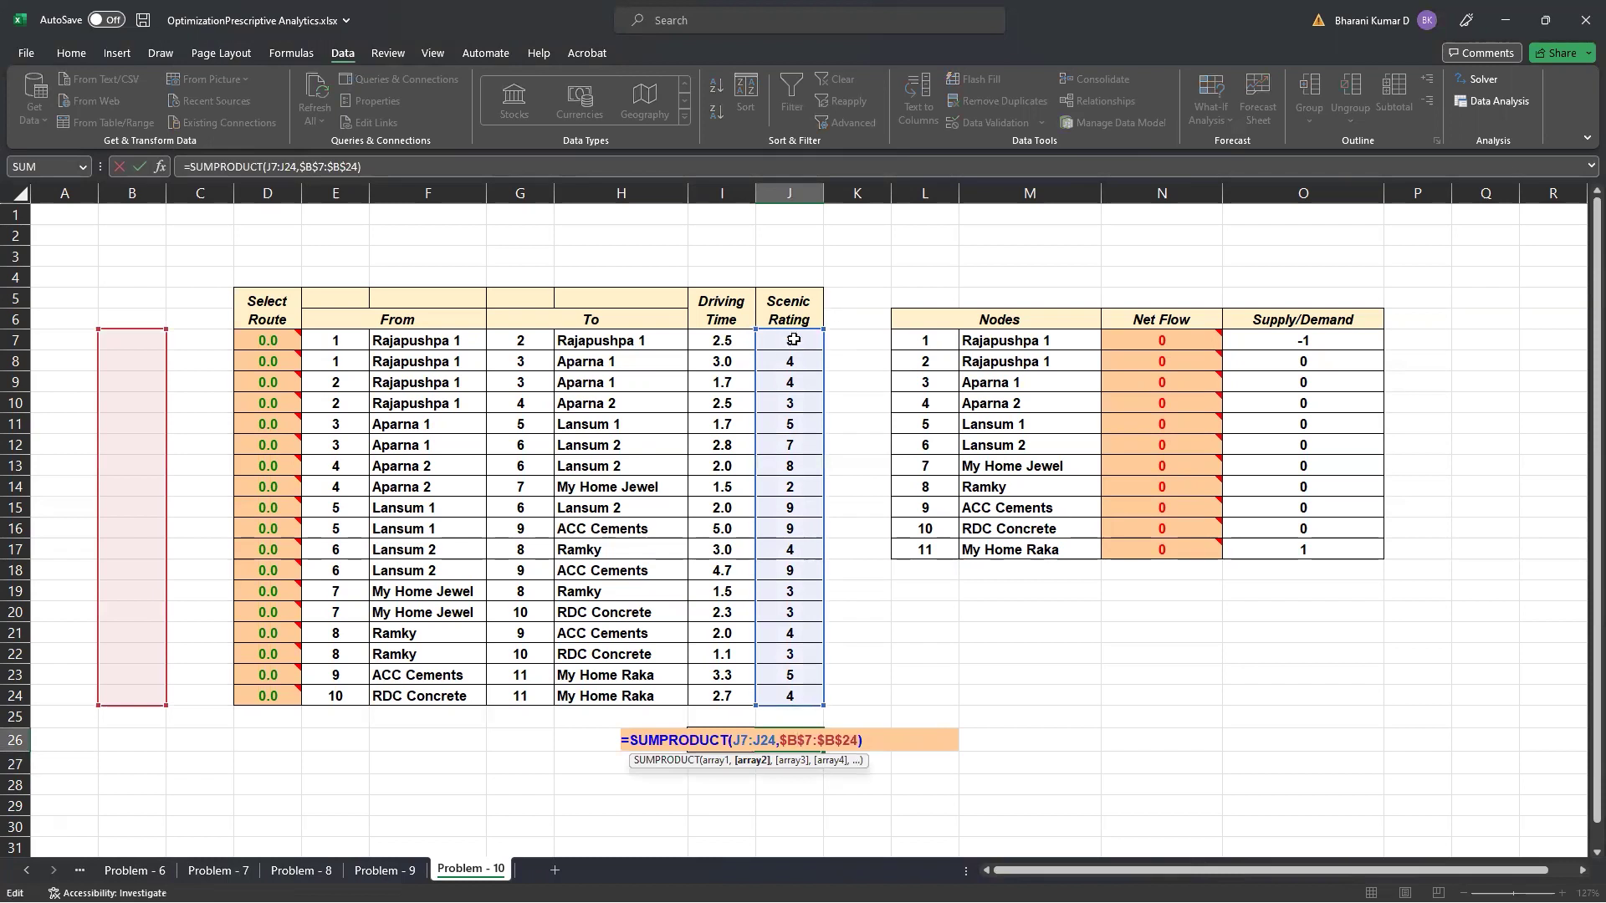
pyautogui.click(801, 740)
pyautogui.press('BackSpace')
pyautogui.write('D')
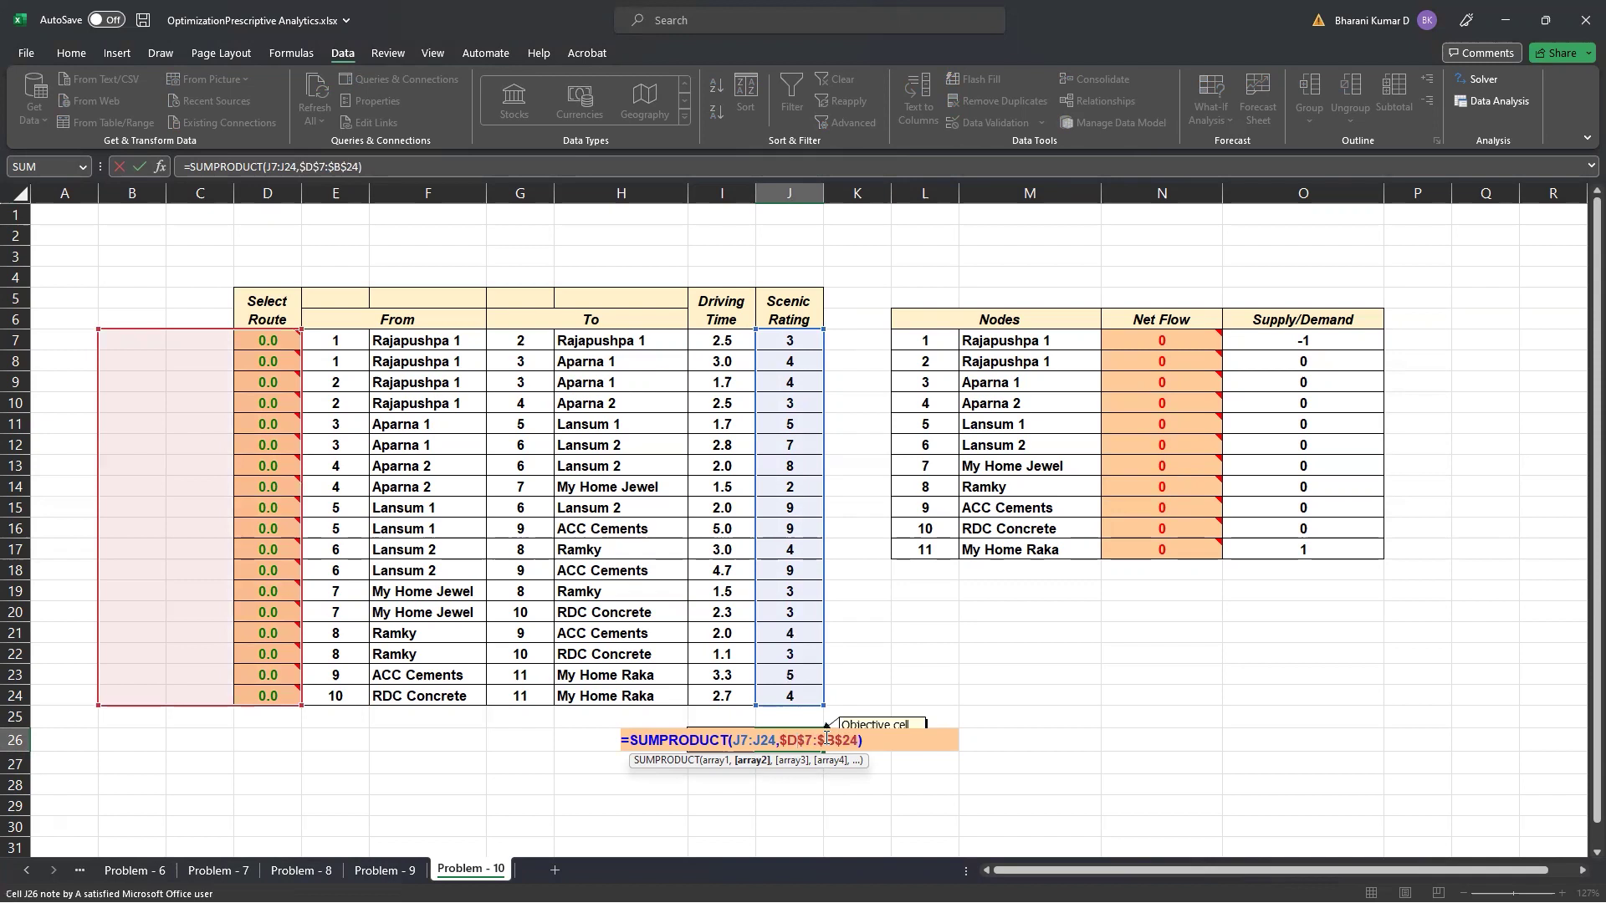
pyautogui.click(833, 740)
pyautogui.press('BackSpace')
pyautogui.write('D')
pyautogui.press('Return')
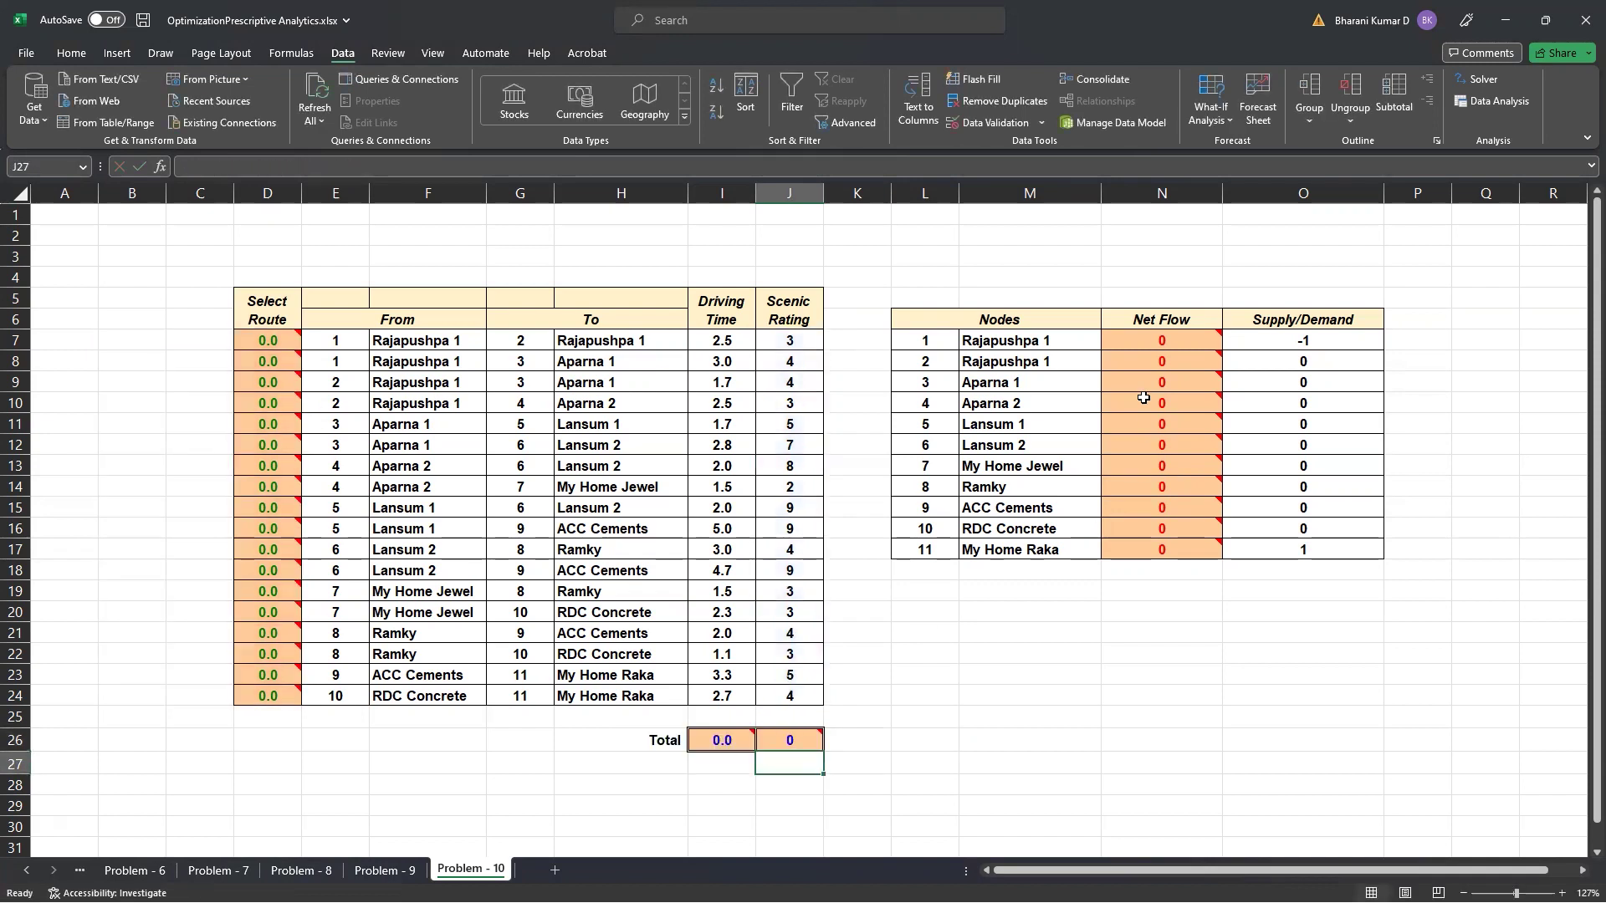
pyautogui.doubleClick(1161, 340)
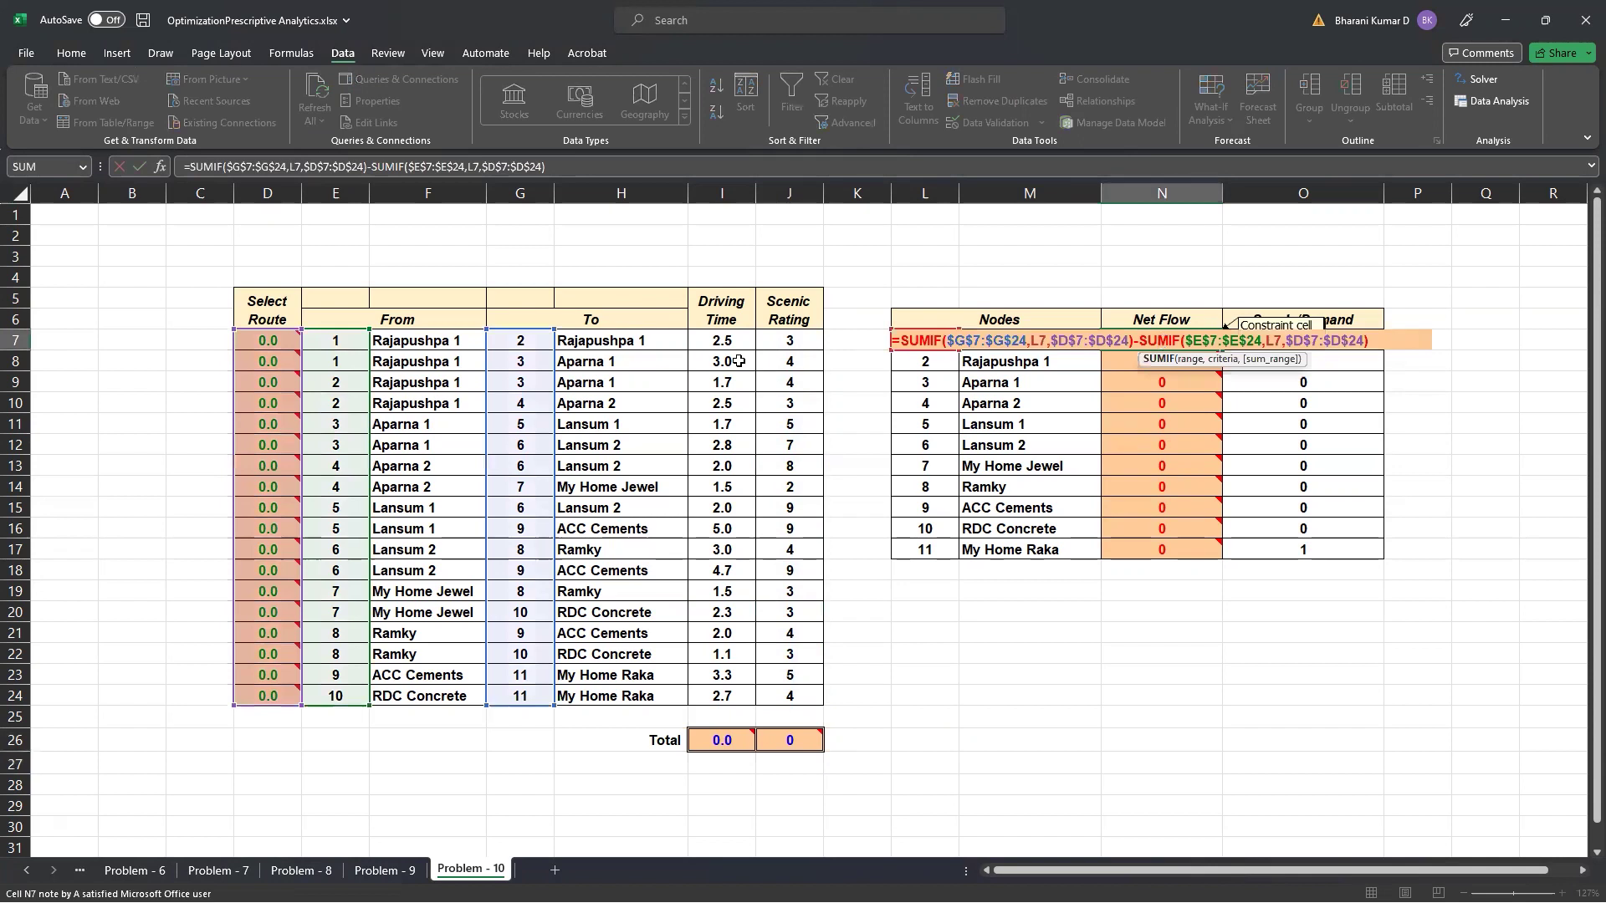
pyautogui.click(943, 339)
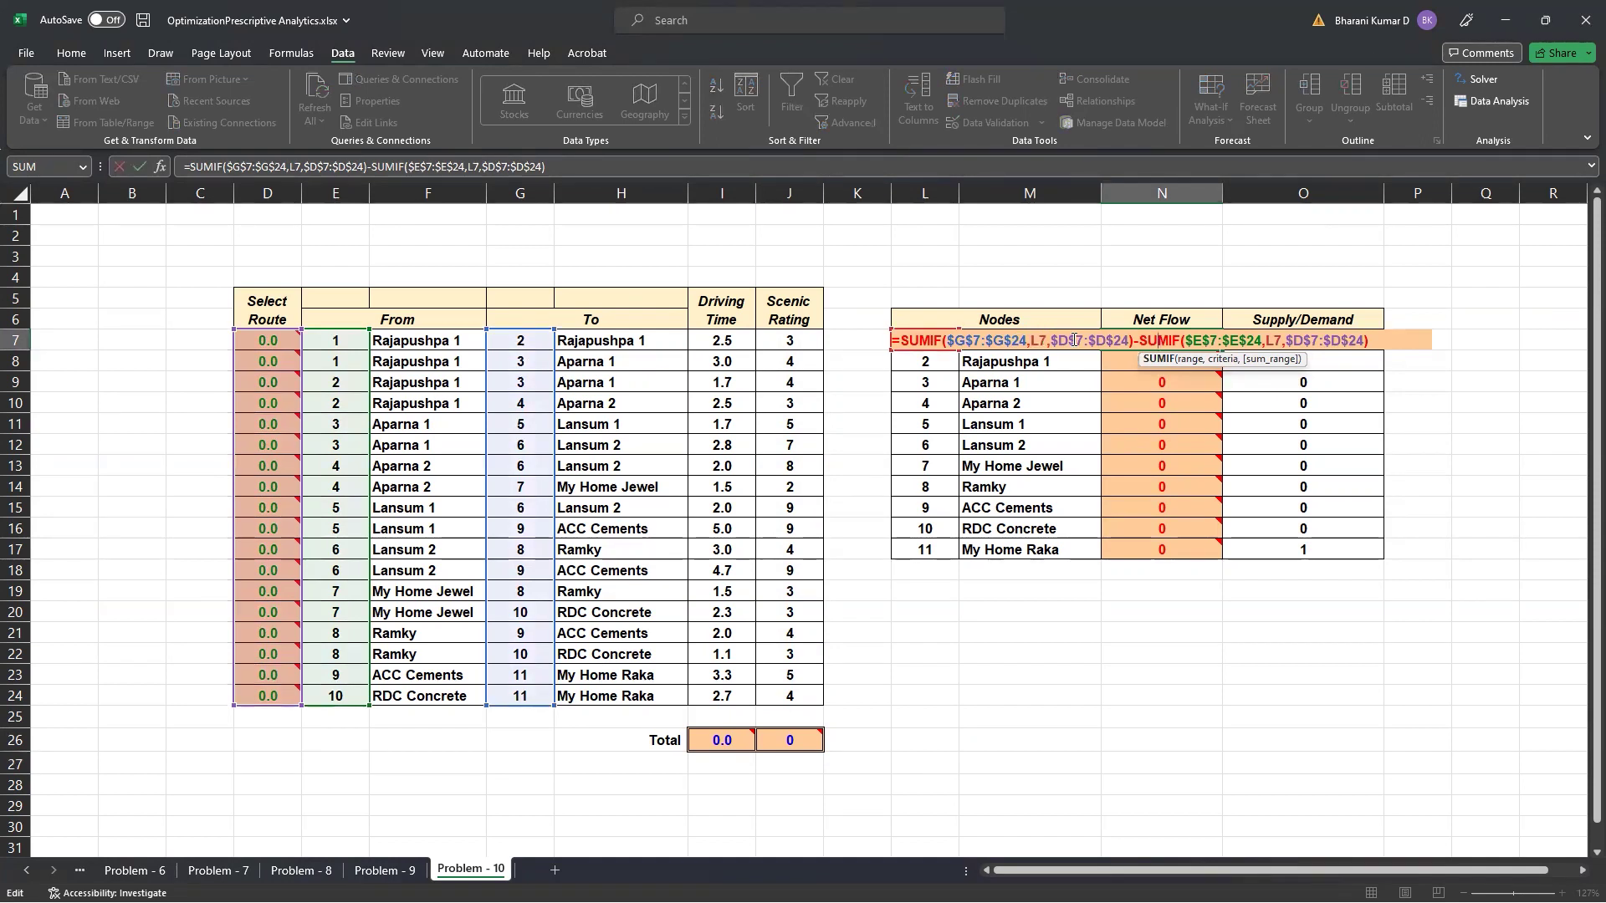
pyautogui.press('Return')
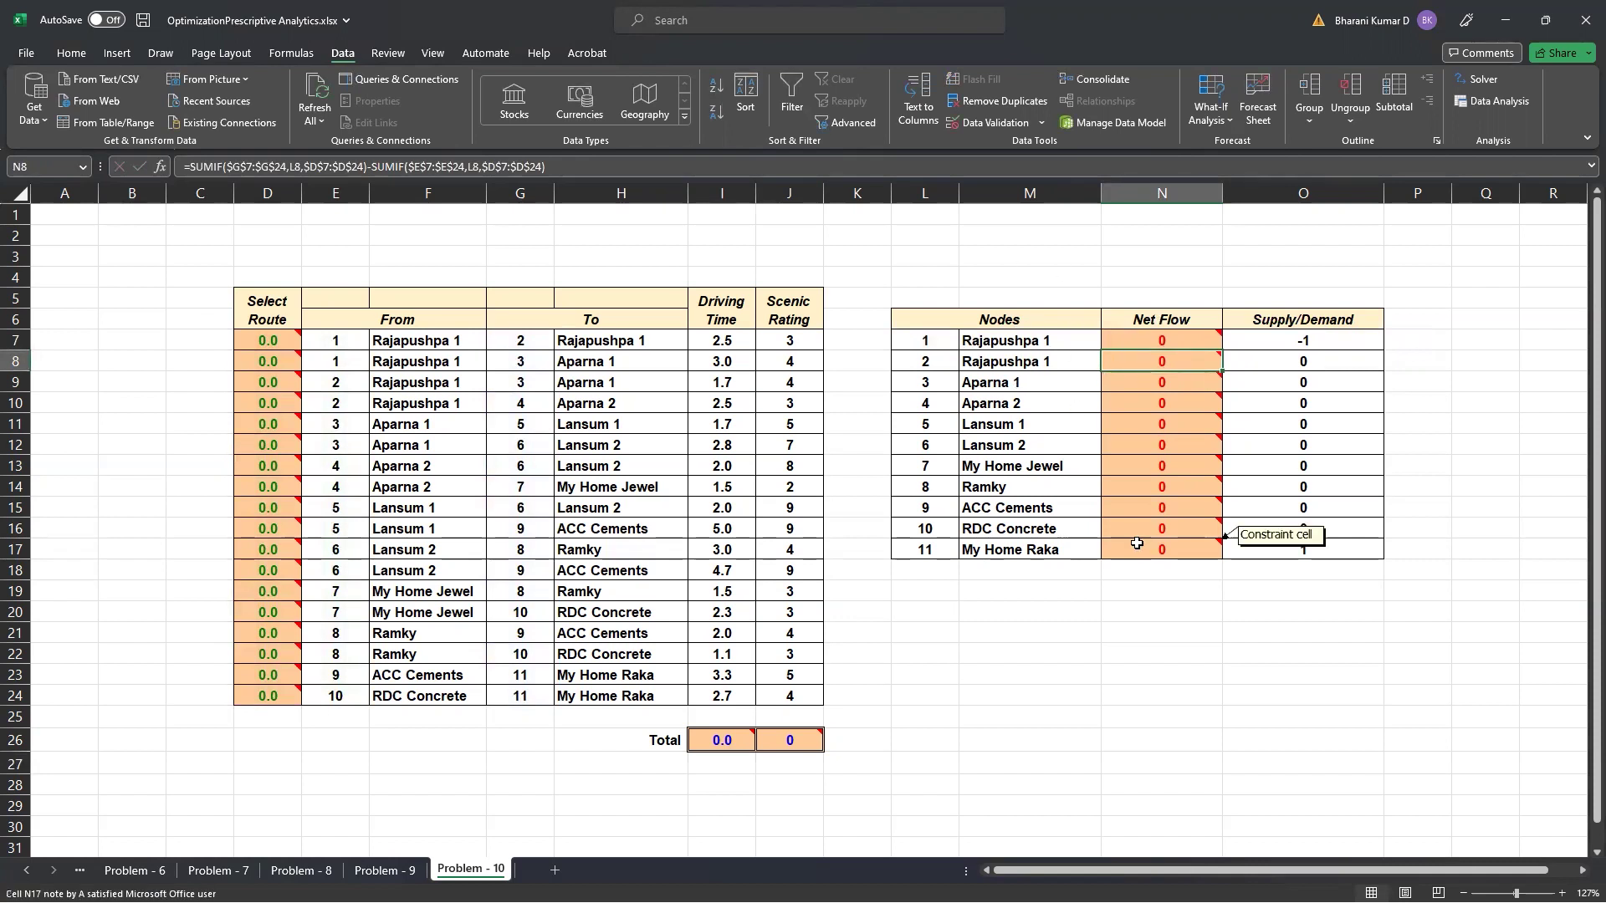
# Open Solver and set it to minimise the total driving time in $I$26
pyautogui.click(1483, 81)
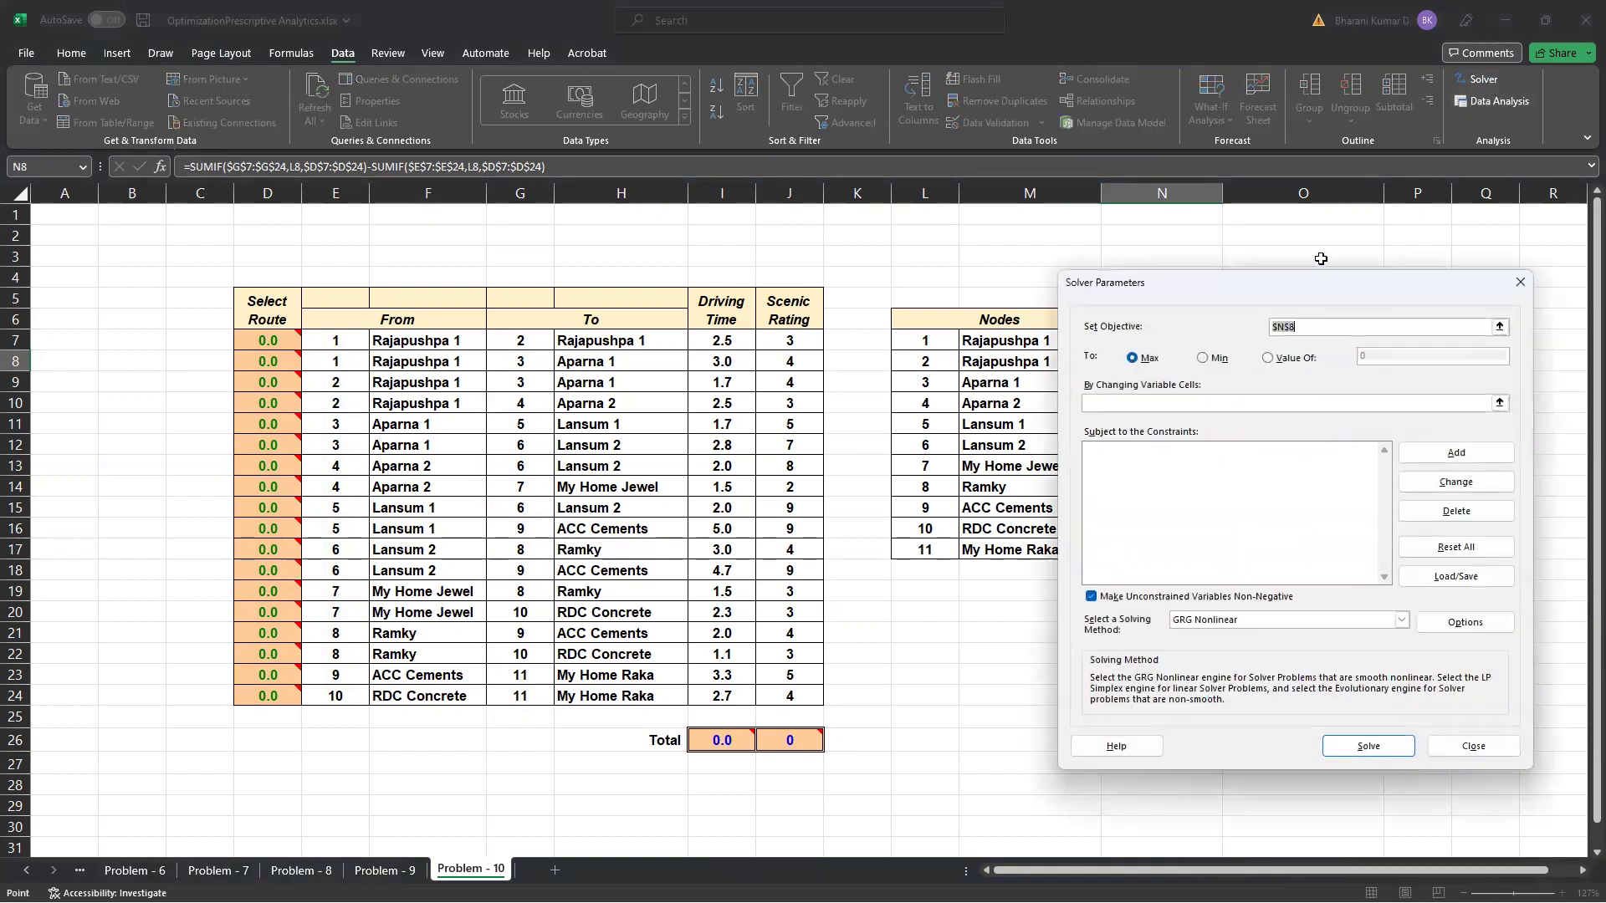
pyautogui.moveTo(1303, 288); pyautogui.dragTo(1267, 447)
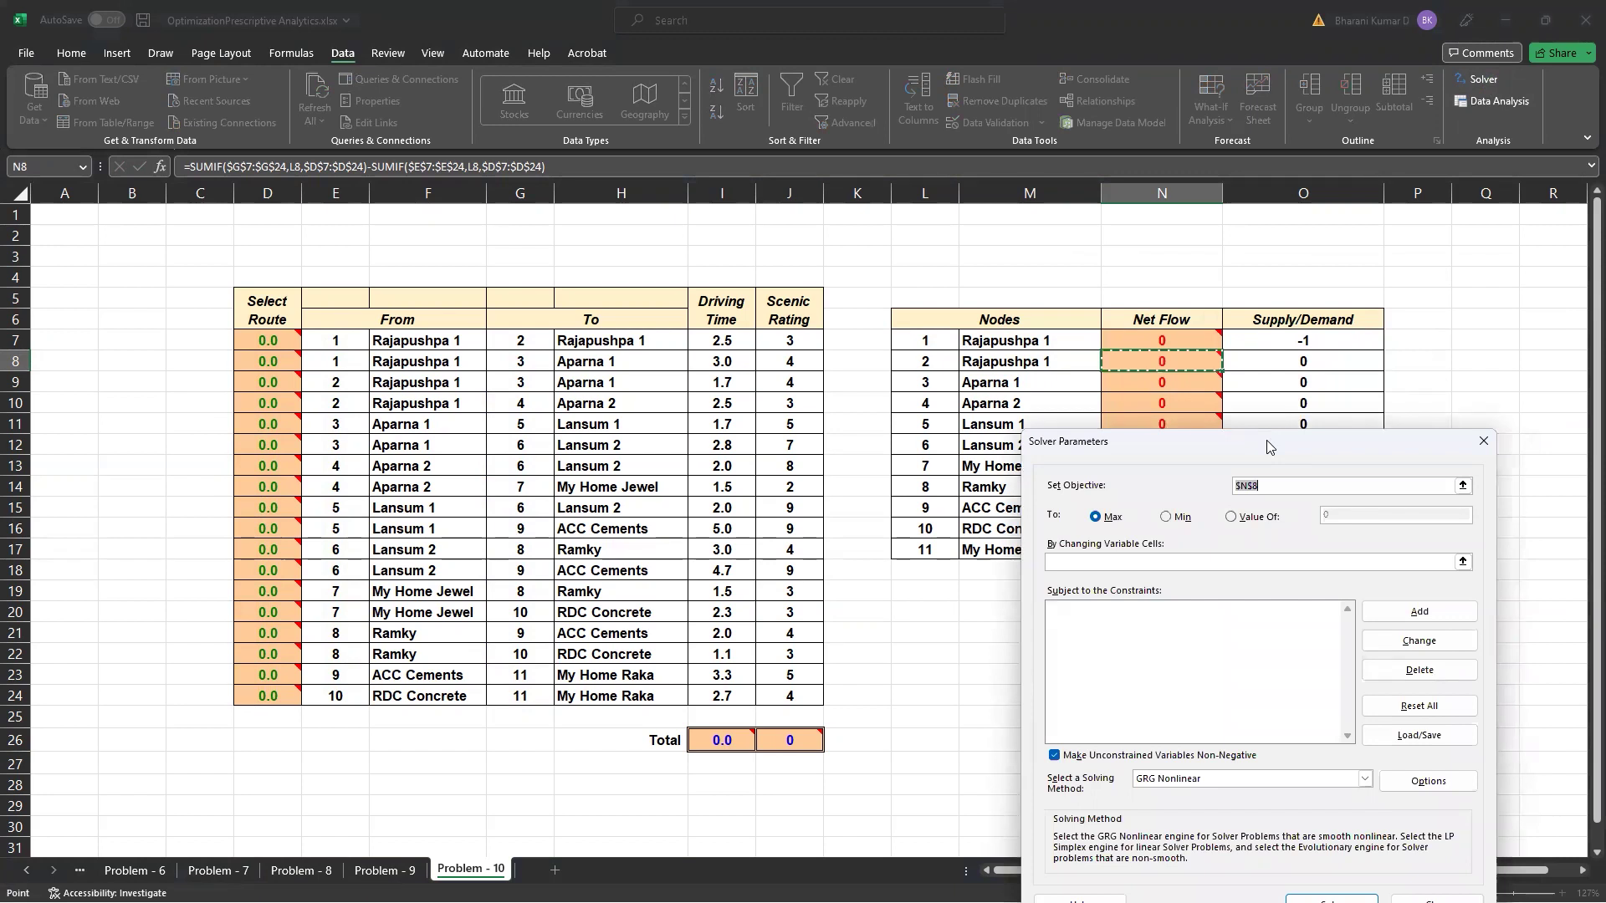
pyautogui.click(721, 741)
pyautogui.click(1166, 517)
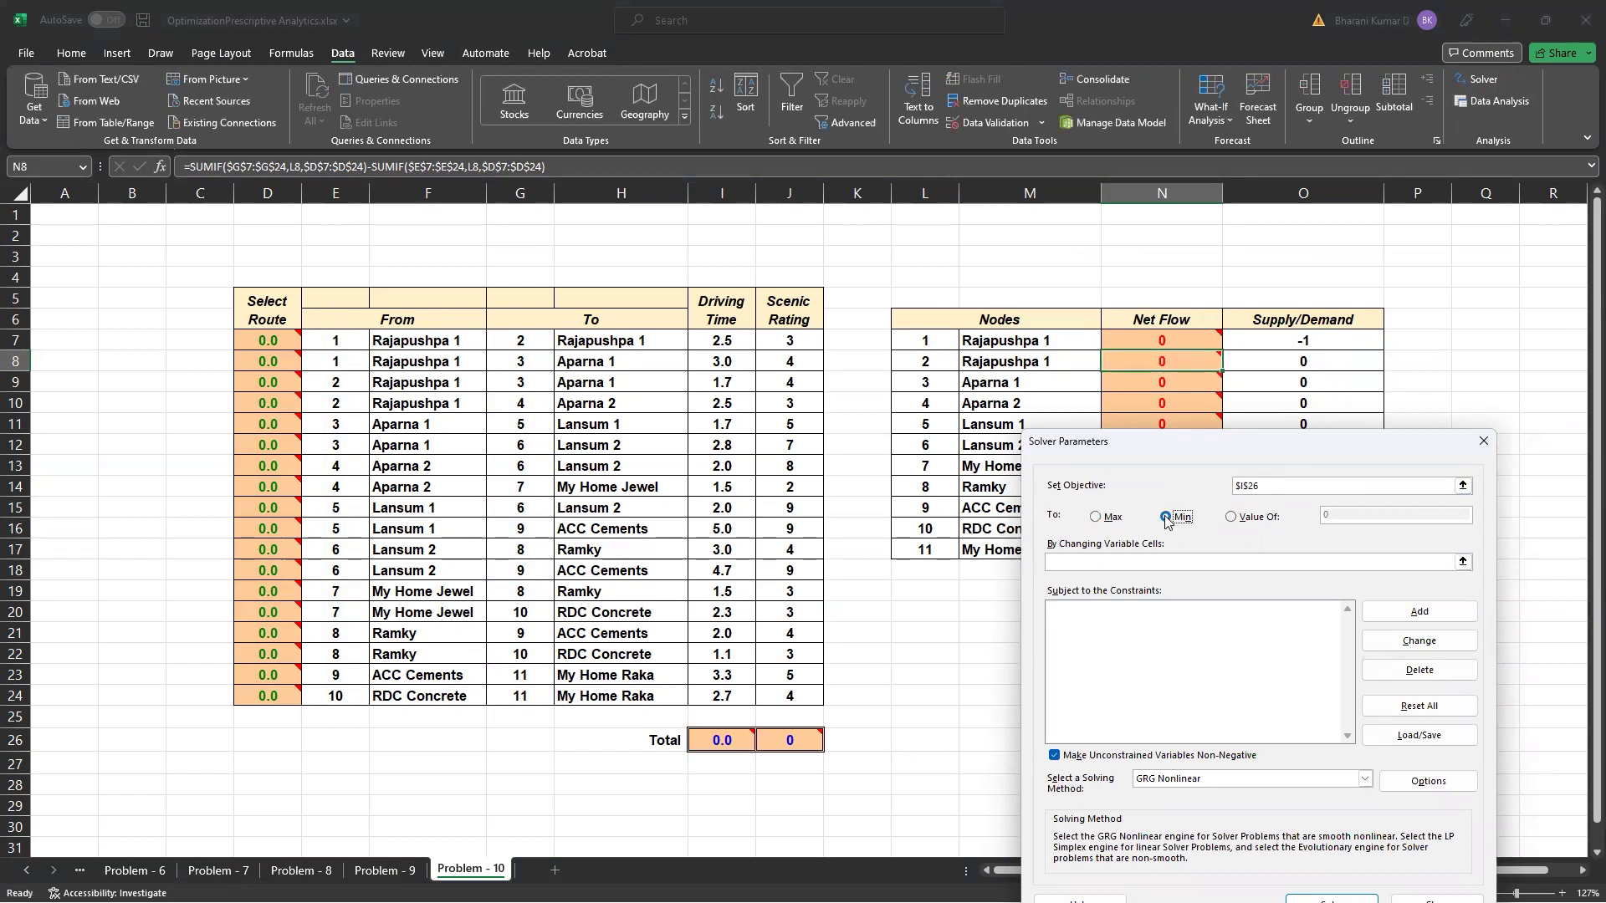
# Set the variable cells to $D$7:$D$24 and start adding a constraint
pyautogui.click(1143, 562)
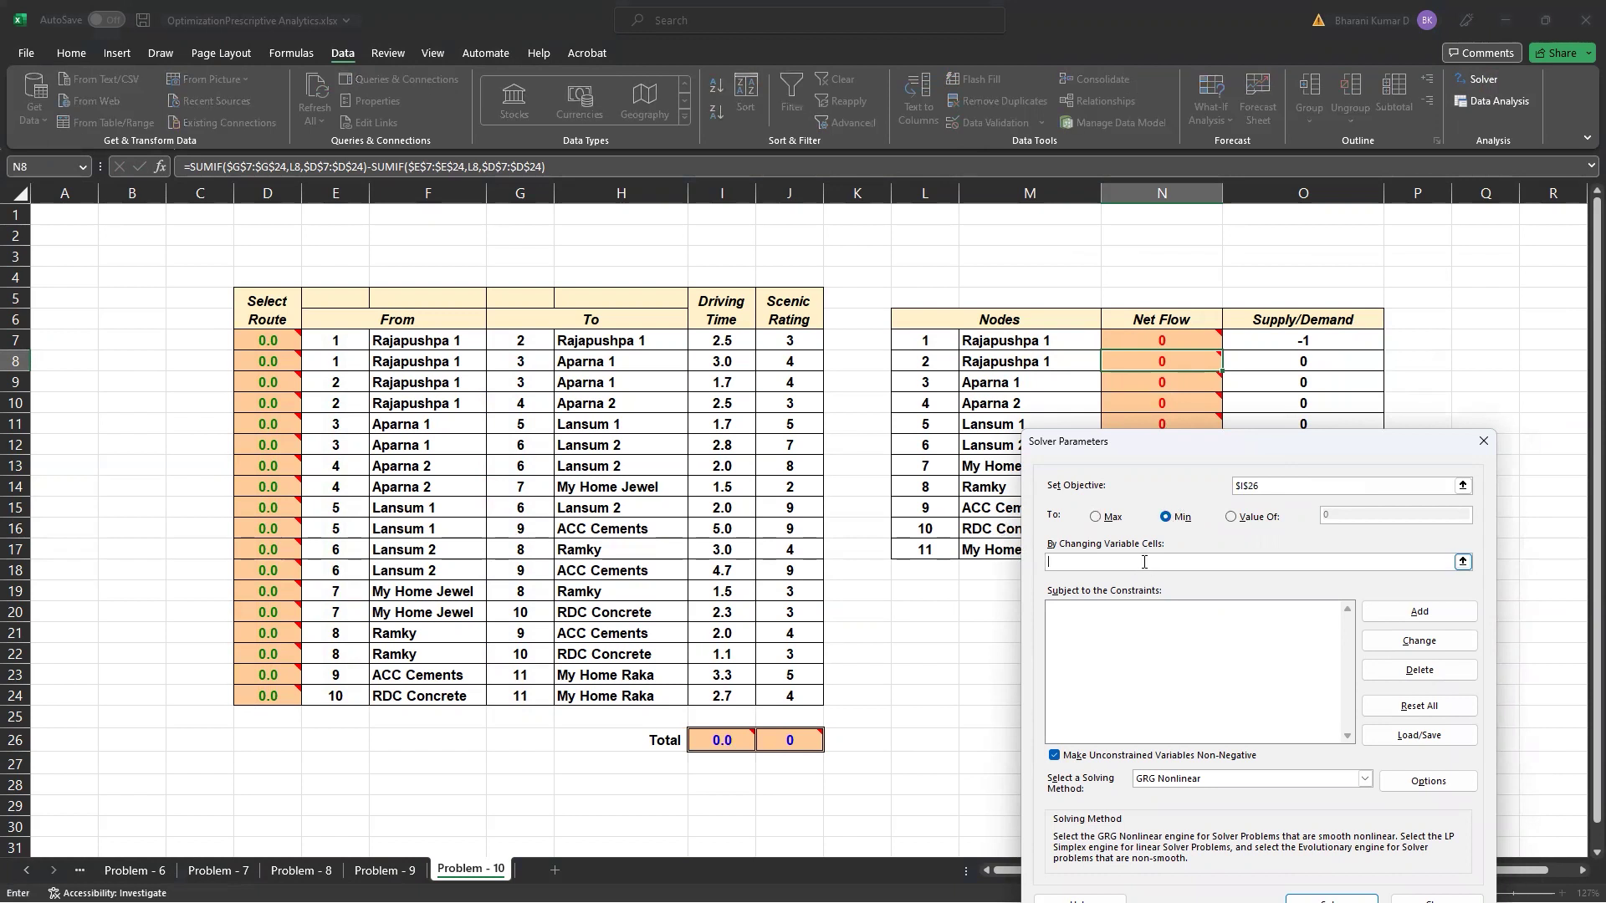
pyautogui.click(1463, 562)
pyautogui.click(268, 341)
pyautogui.moveTo(272, 476); pyautogui.dragTo(264, 693)
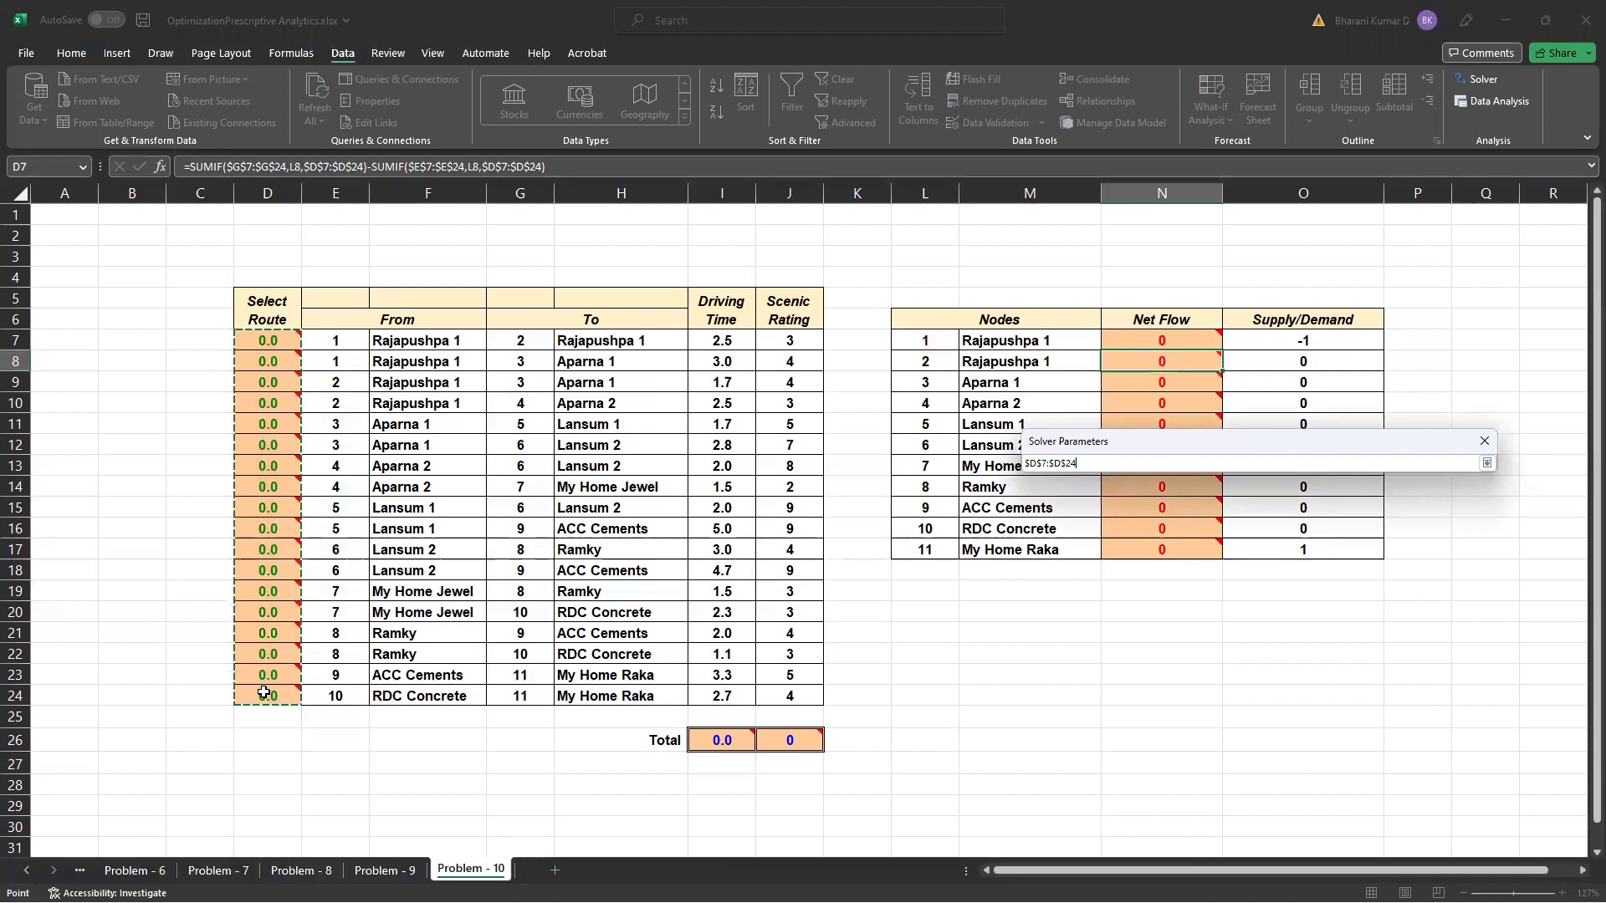
pyautogui.click(1487, 463)
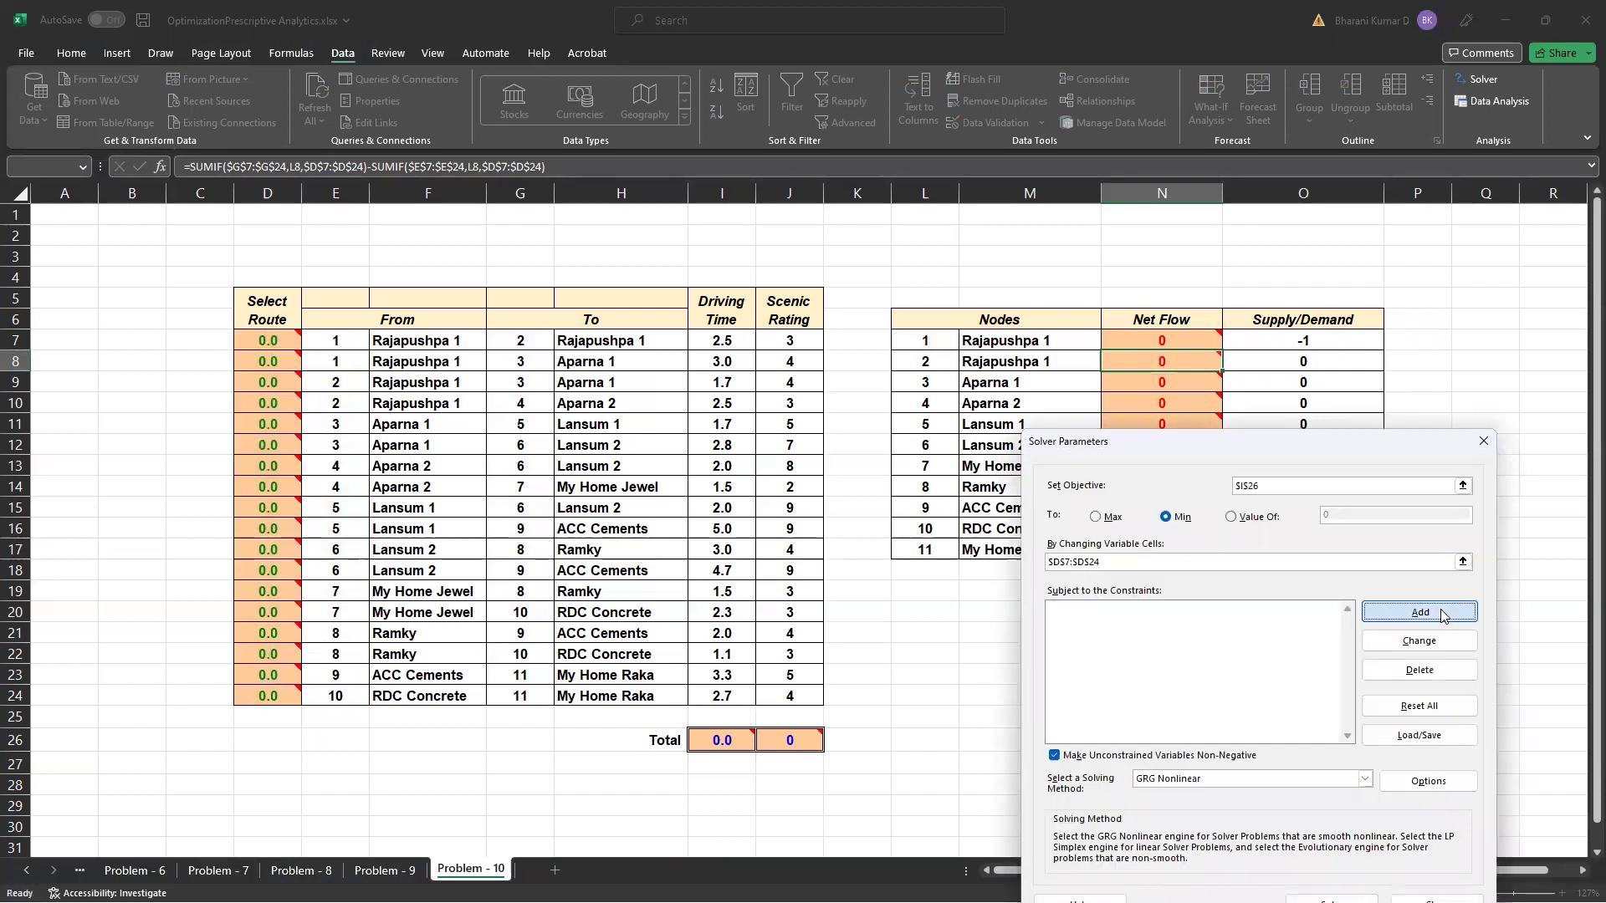
pyautogui.click(1440, 608)
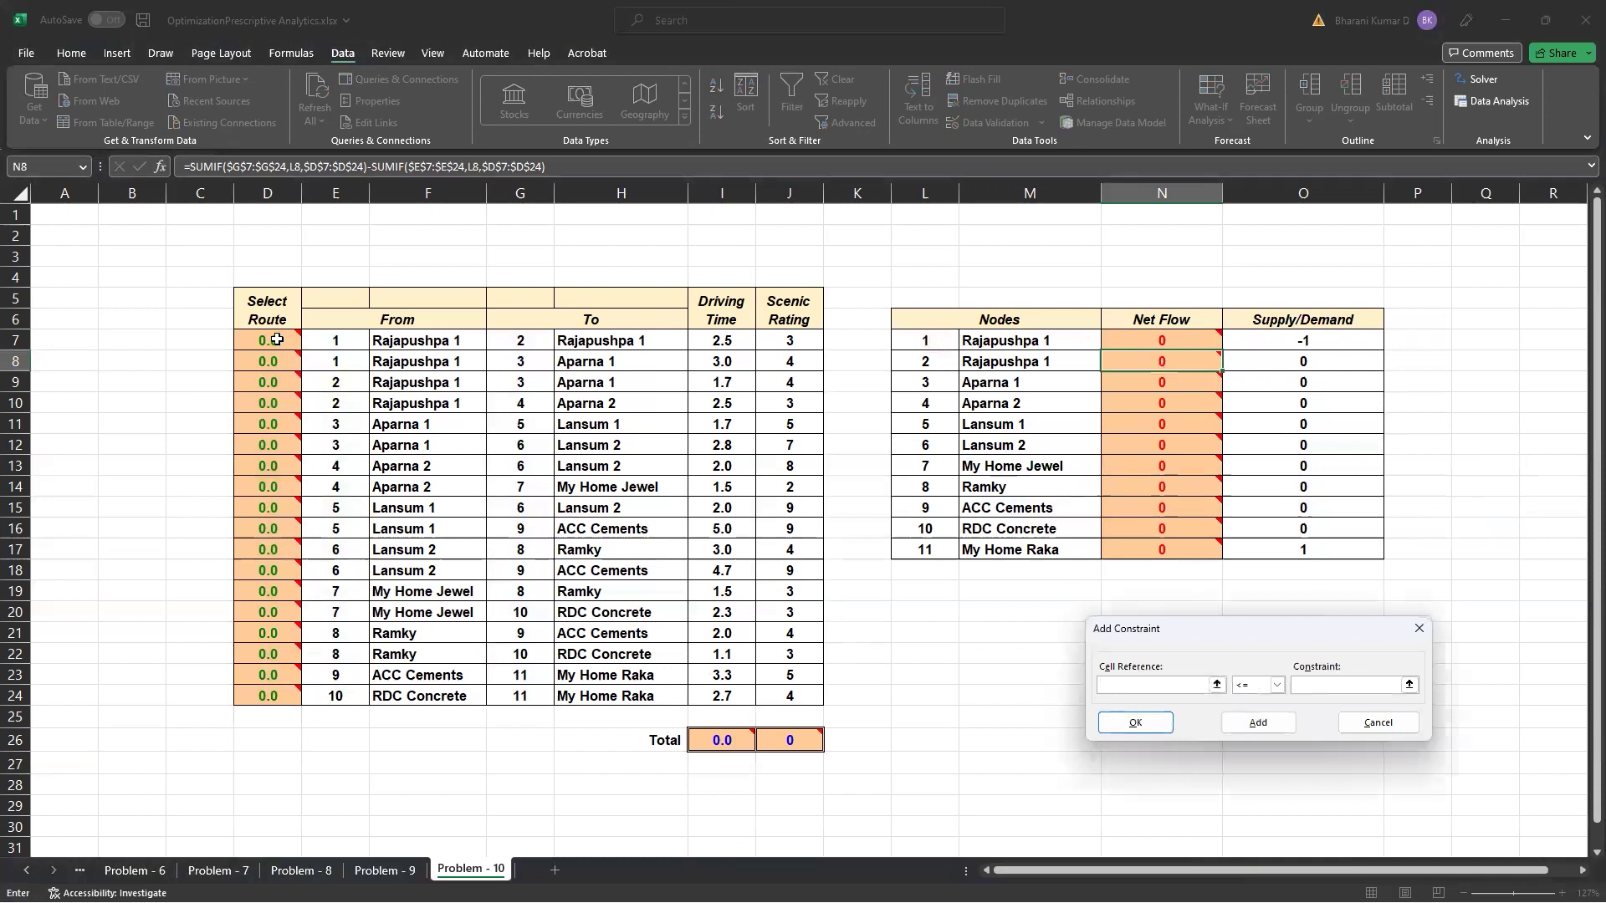
# Add the non-negativity constraint $D$7:$D$24 >= 0
pyautogui.moveTo(277, 340); pyautogui.dragTo(265, 696)
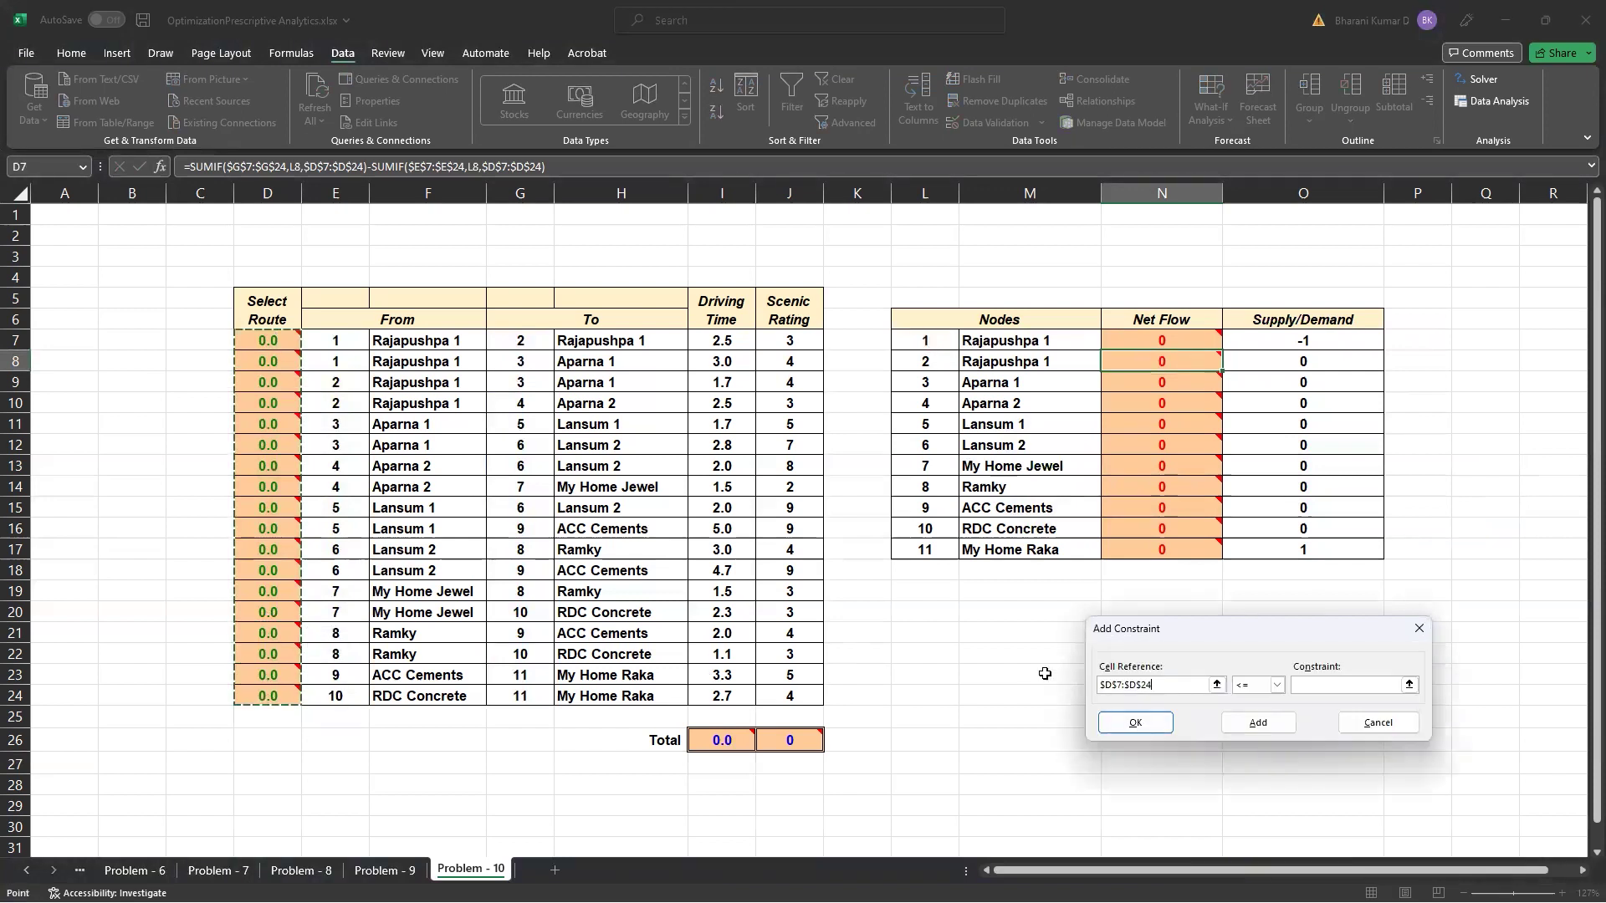
pyautogui.click(1258, 691)
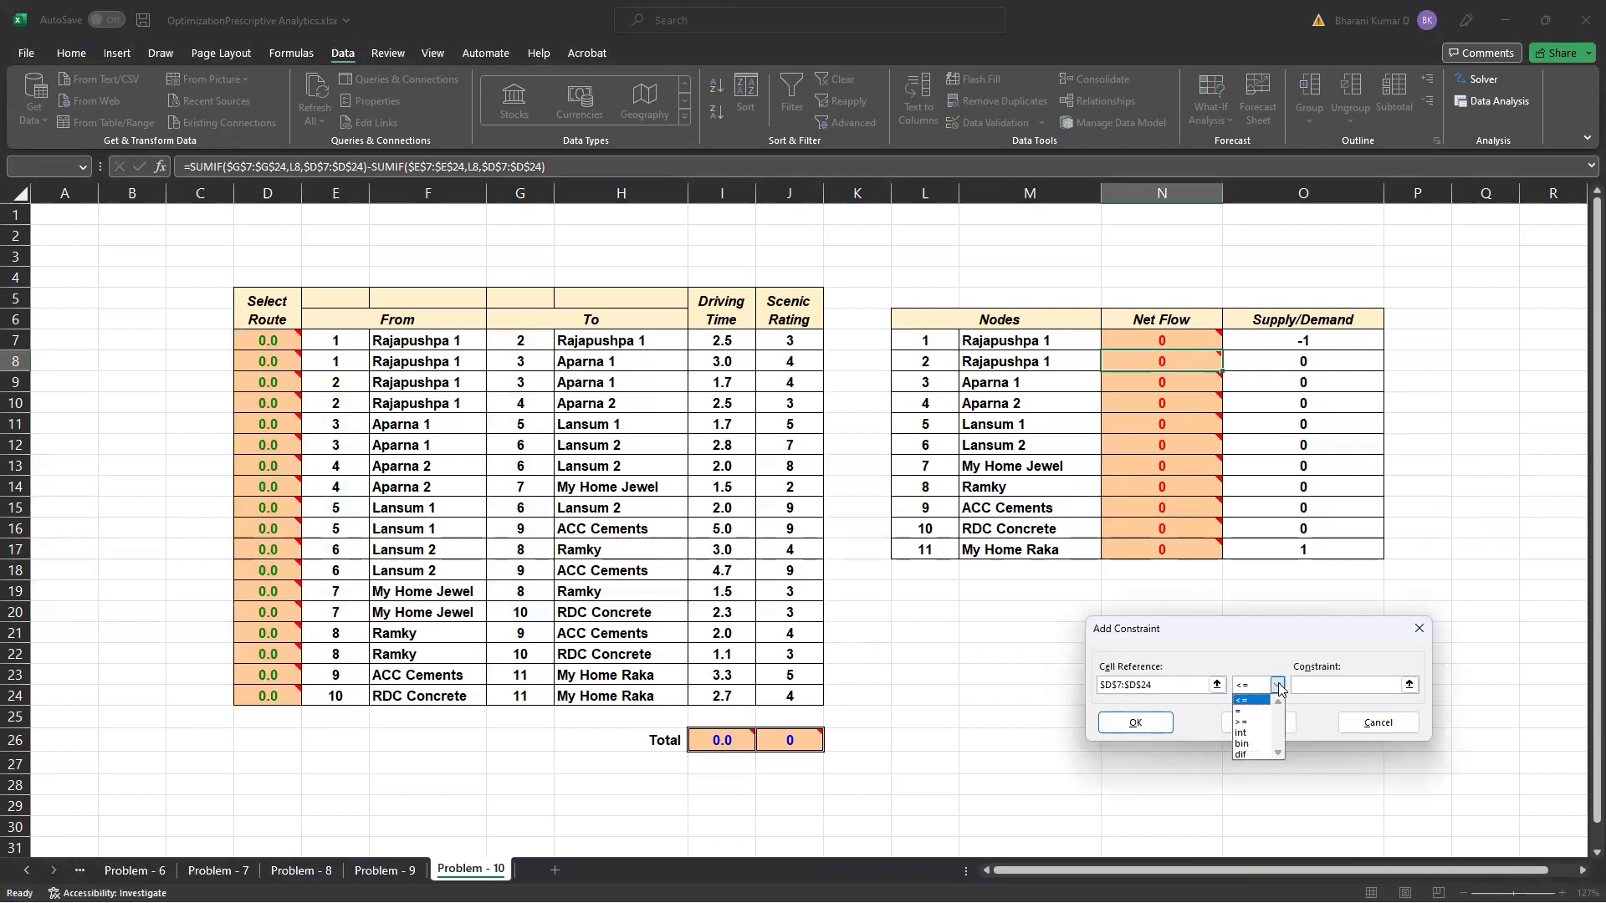
pyautogui.click(1246, 724)
pyautogui.click(1346, 686)
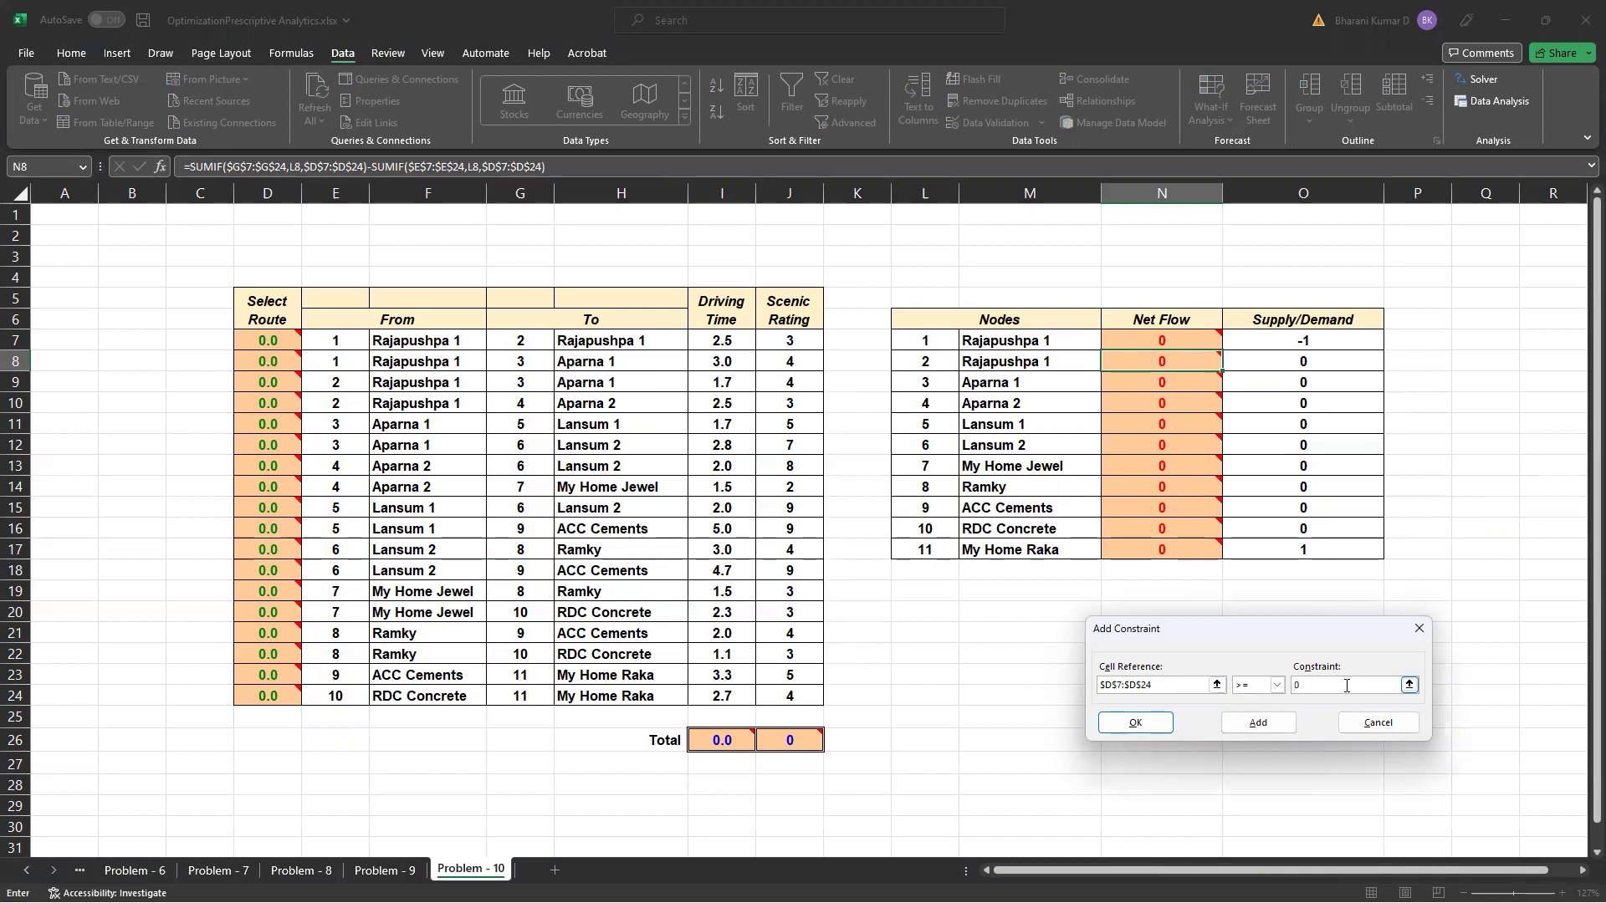
pyautogui.click(1261, 726)
# Add the flow-balance constraint $N$7:$N$17 = $O$7:$O$17
pyautogui.click(1177, 346)
pyautogui.moveTo(1177, 345); pyautogui.dragTo(1158, 548)
pyautogui.click(1277, 684)
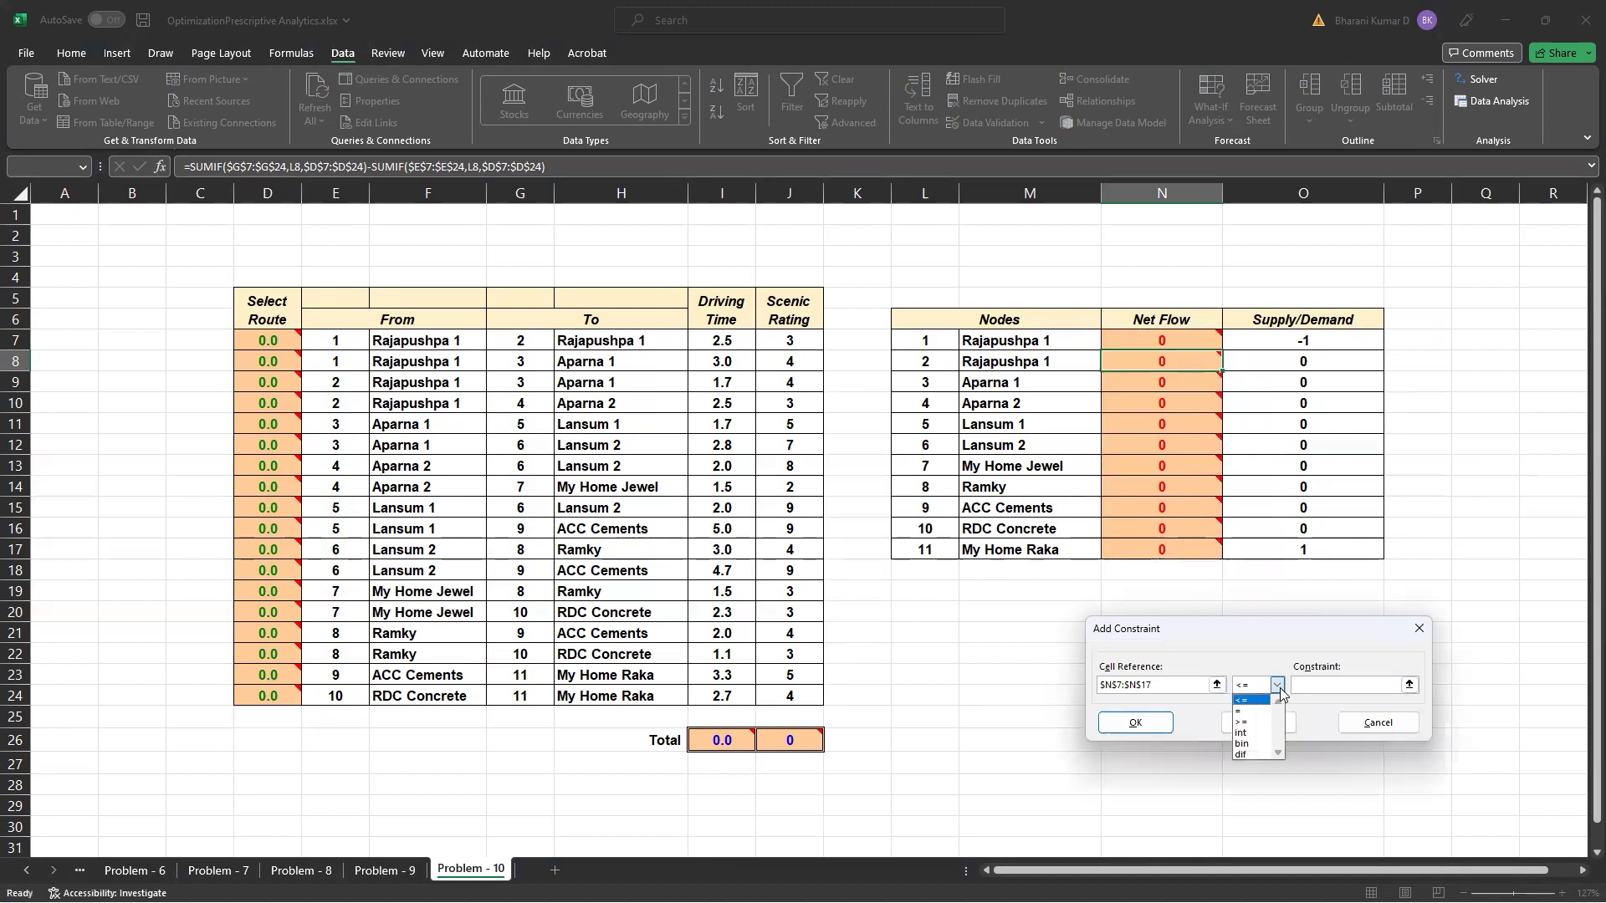
pyautogui.click(1260, 713)
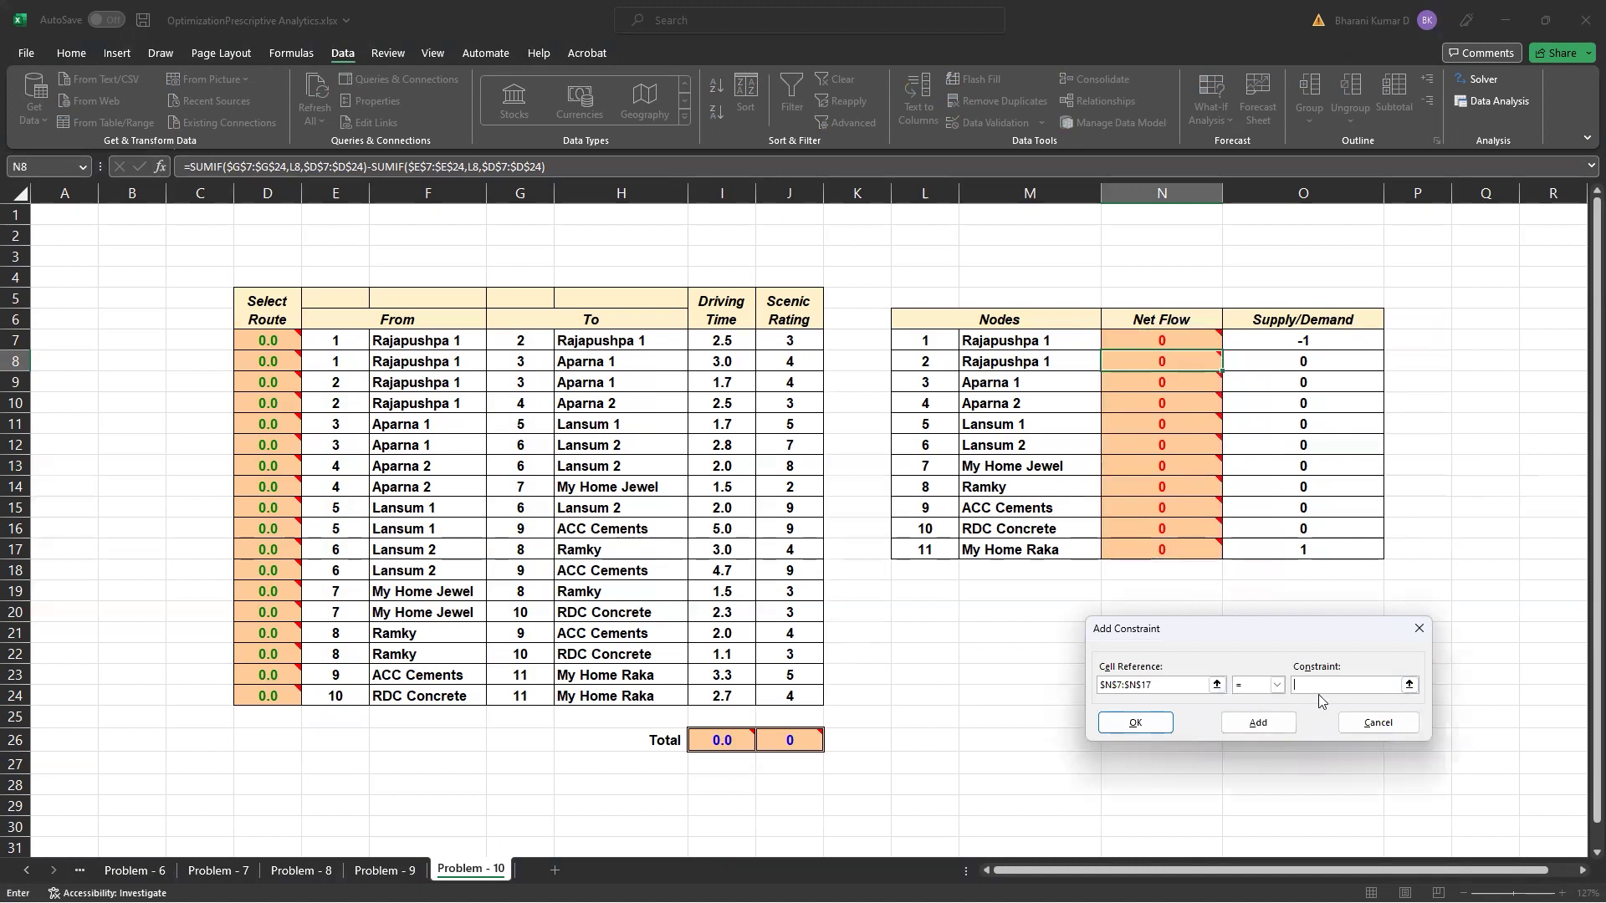
pyautogui.click(1321, 350)
pyautogui.moveTo(1320, 350); pyautogui.dragTo(1313, 557)
pyautogui.click(1150, 724)
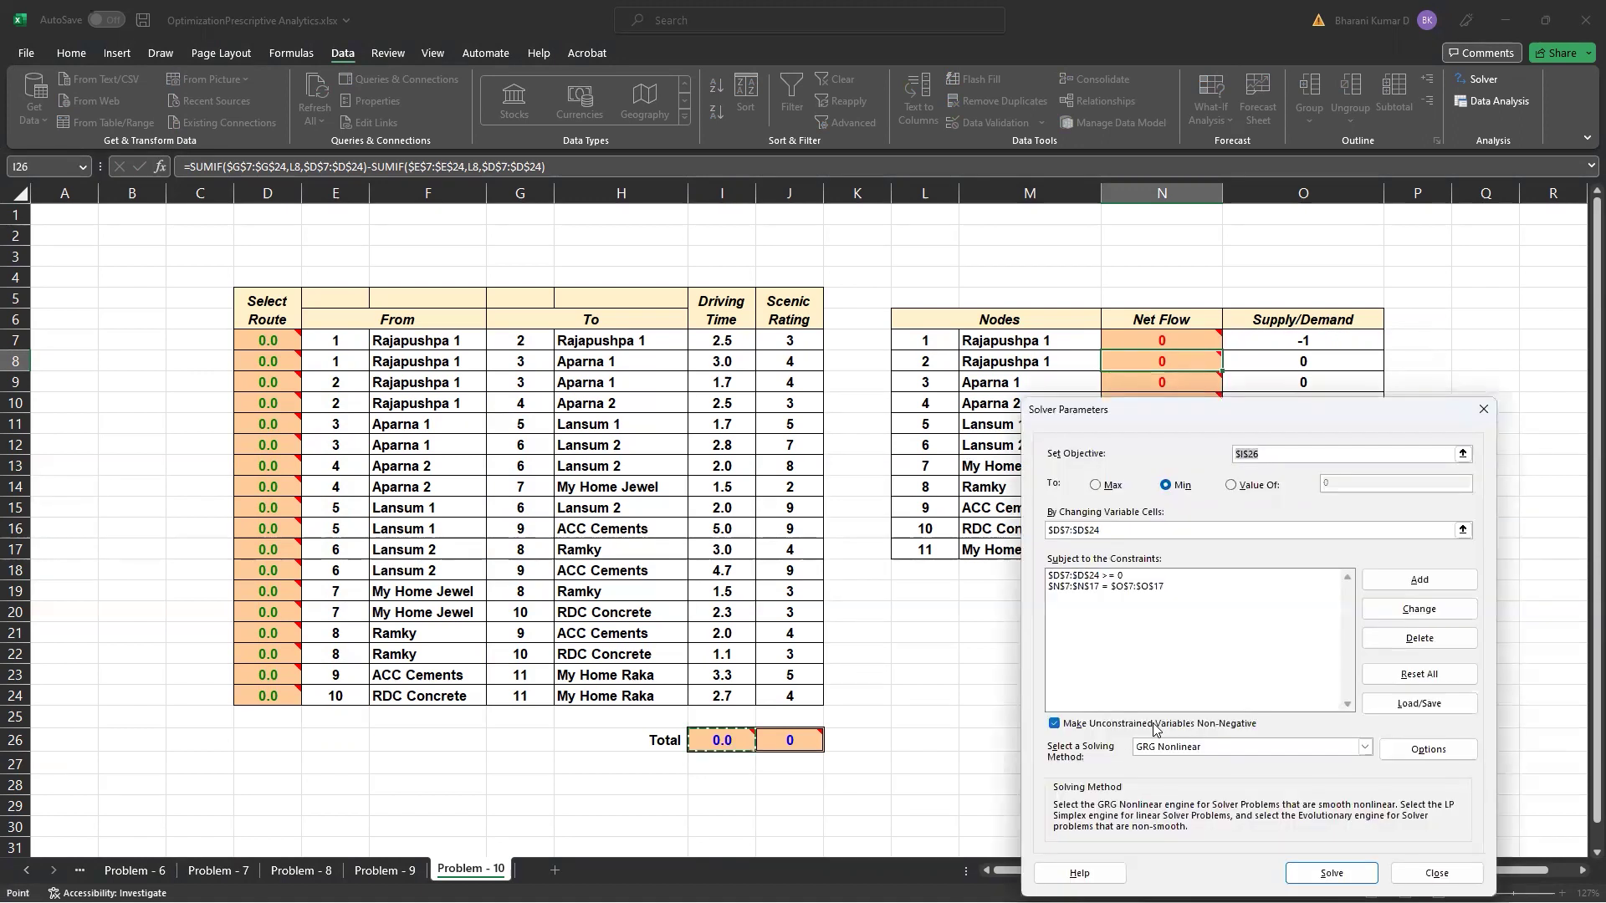
# Solve the model with Simplex LP and keep the solution
pyautogui.click(1365, 746)
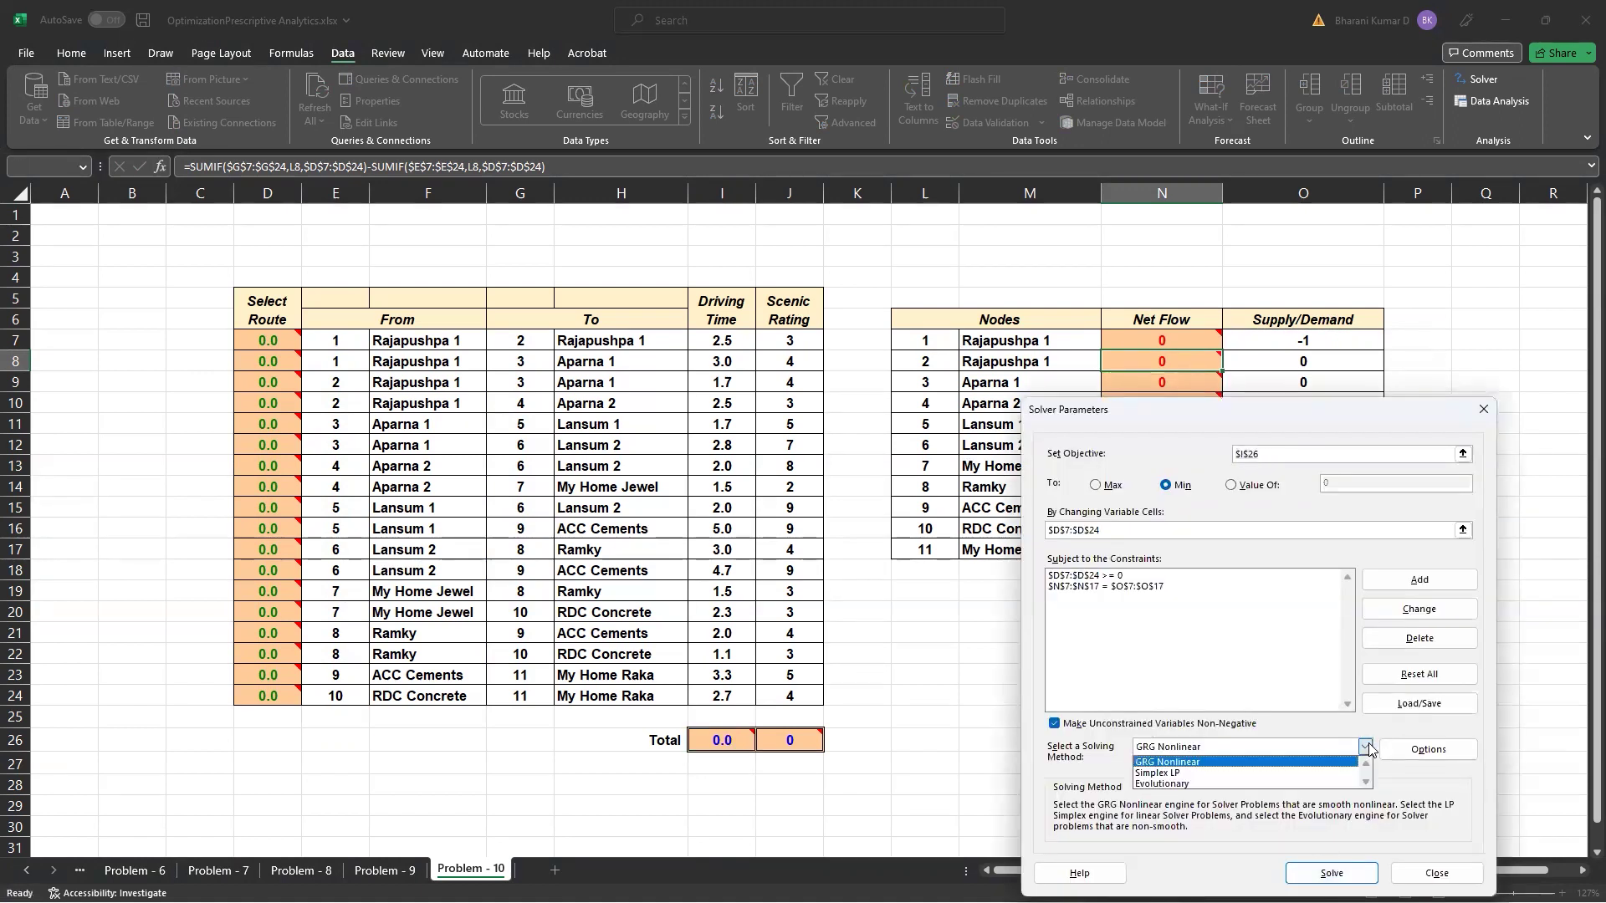
pyautogui.click(1273, 772)
pyautogui.click(1331, 873)
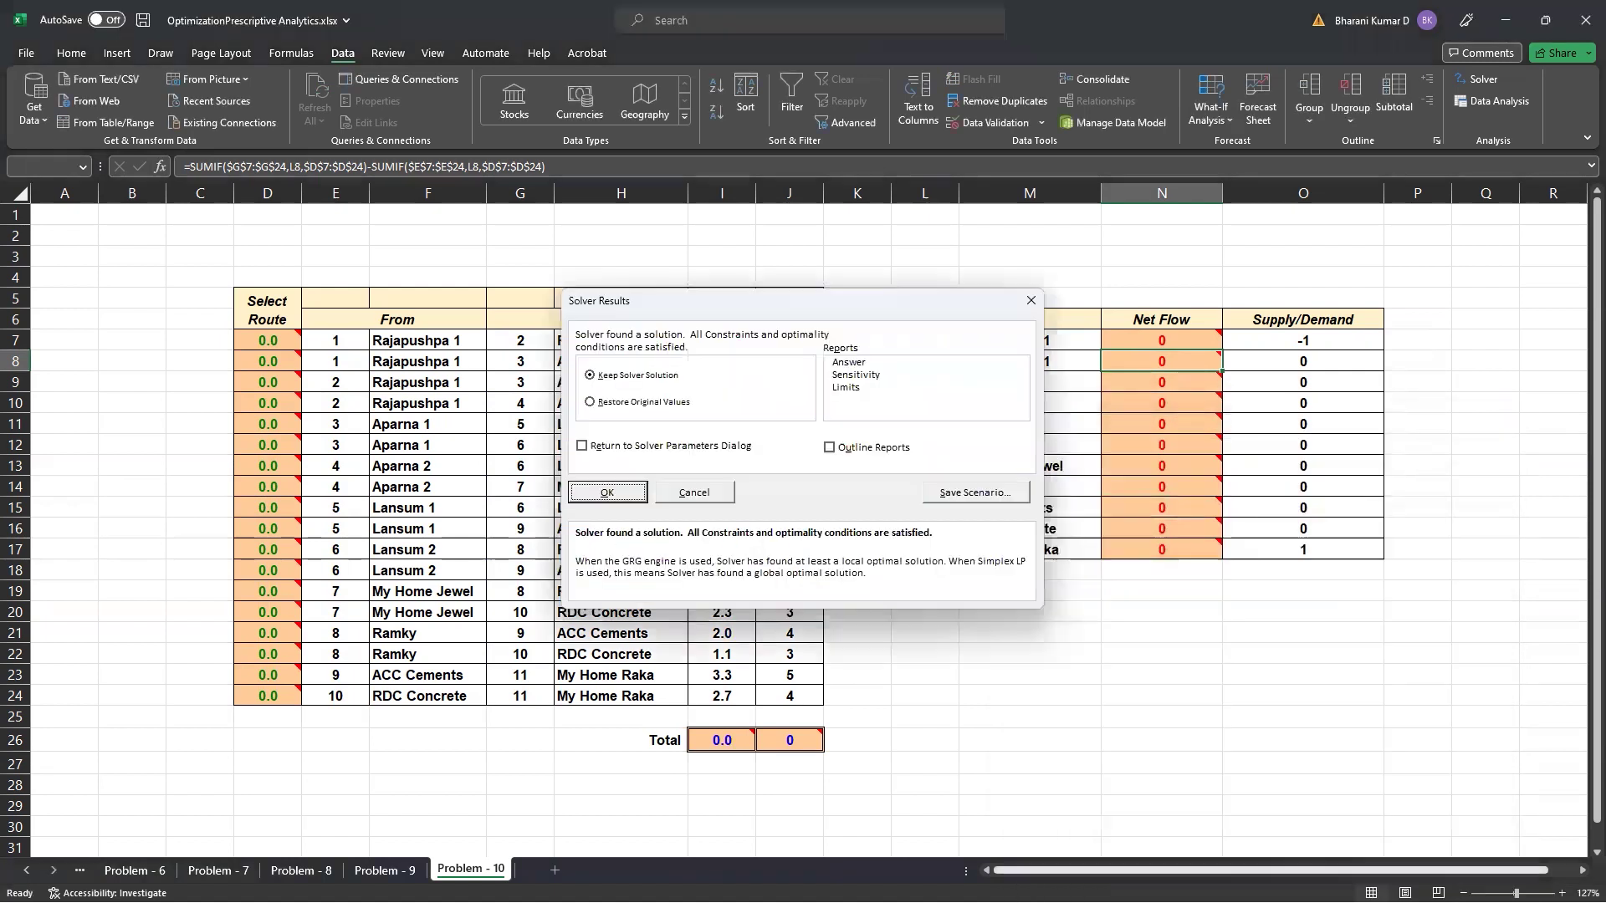
pyautogui.click(608, 493)
pyautogui.click(944, 691)
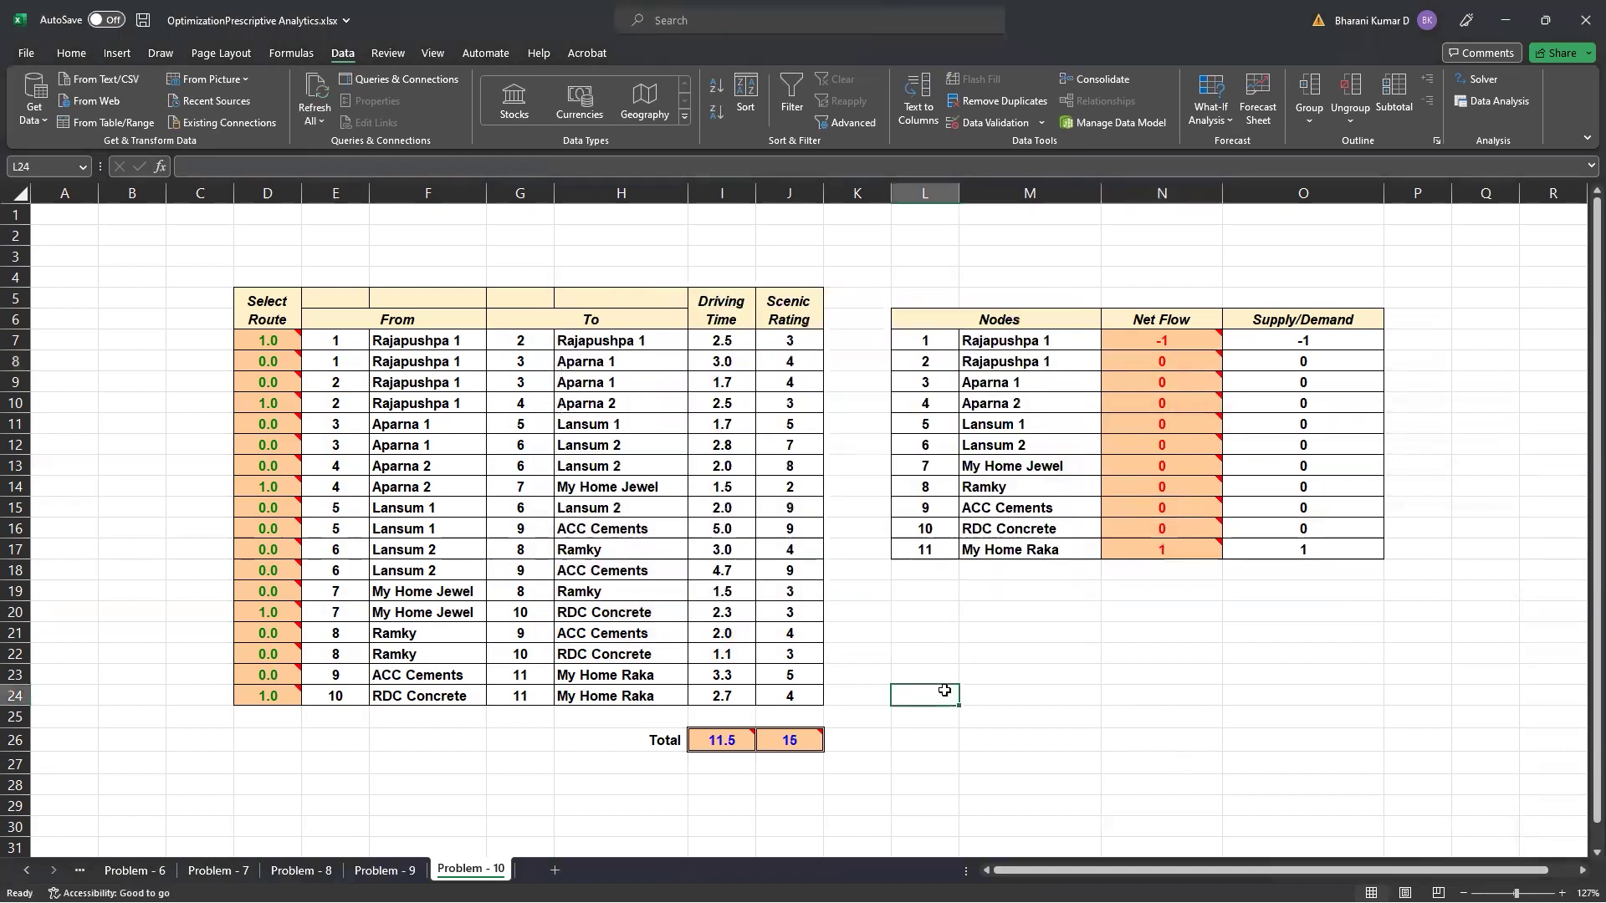
# Trace the chosen route 1→2→4→7 and check the 11.5-hour, rating-15 totals
pyautogui.click(332, 342)
pyautogui.click(517, 340)
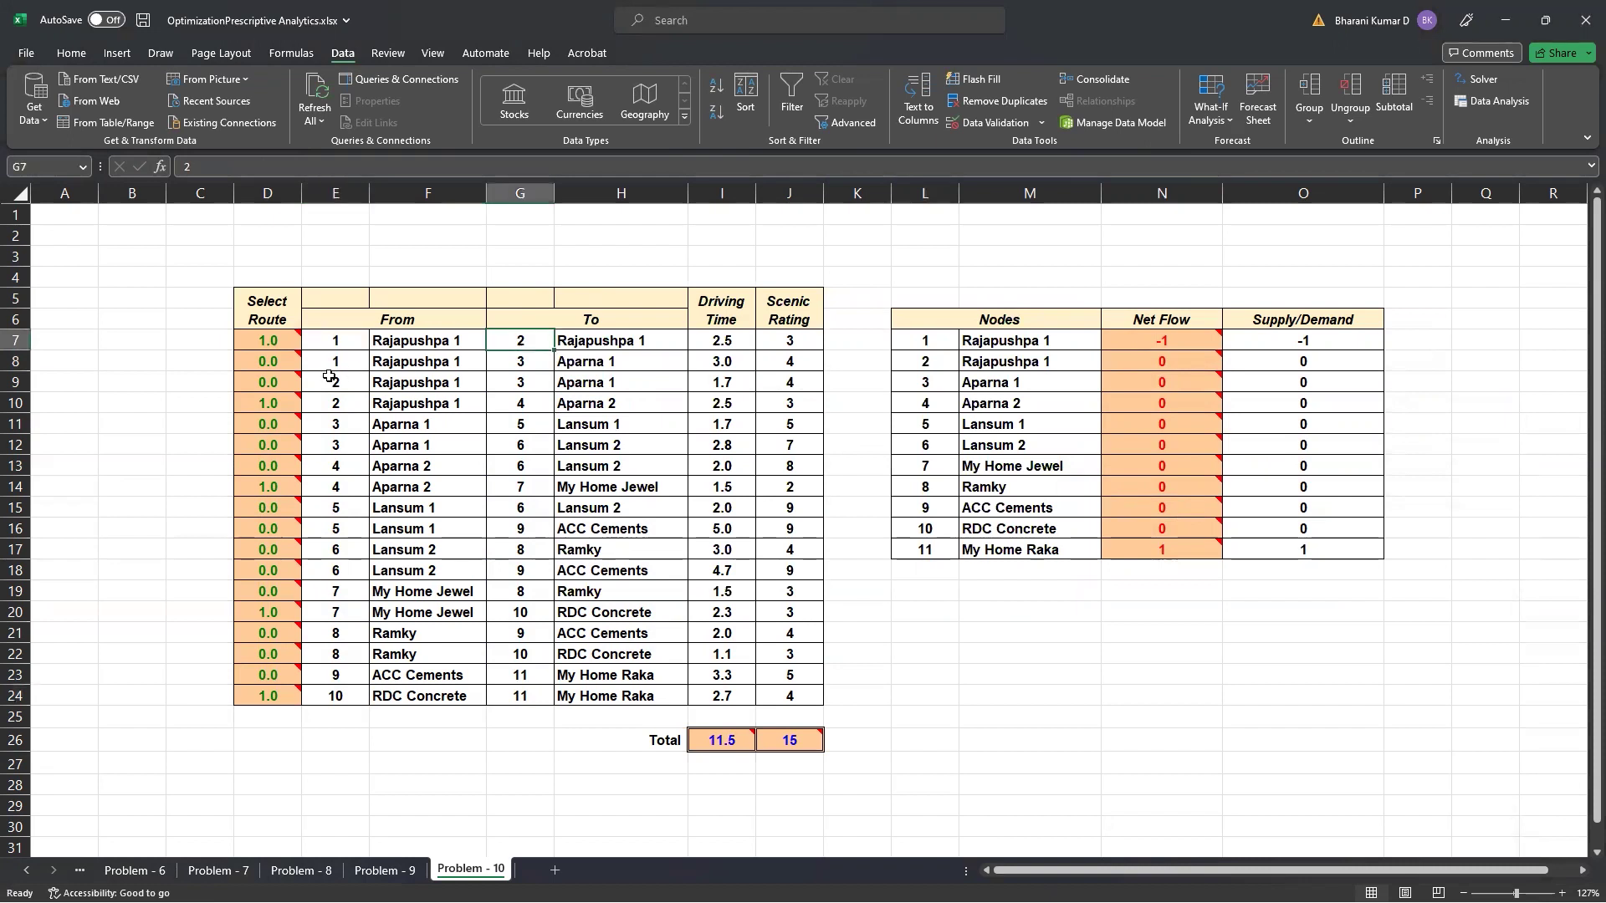
pyautogui.click(507, 407)
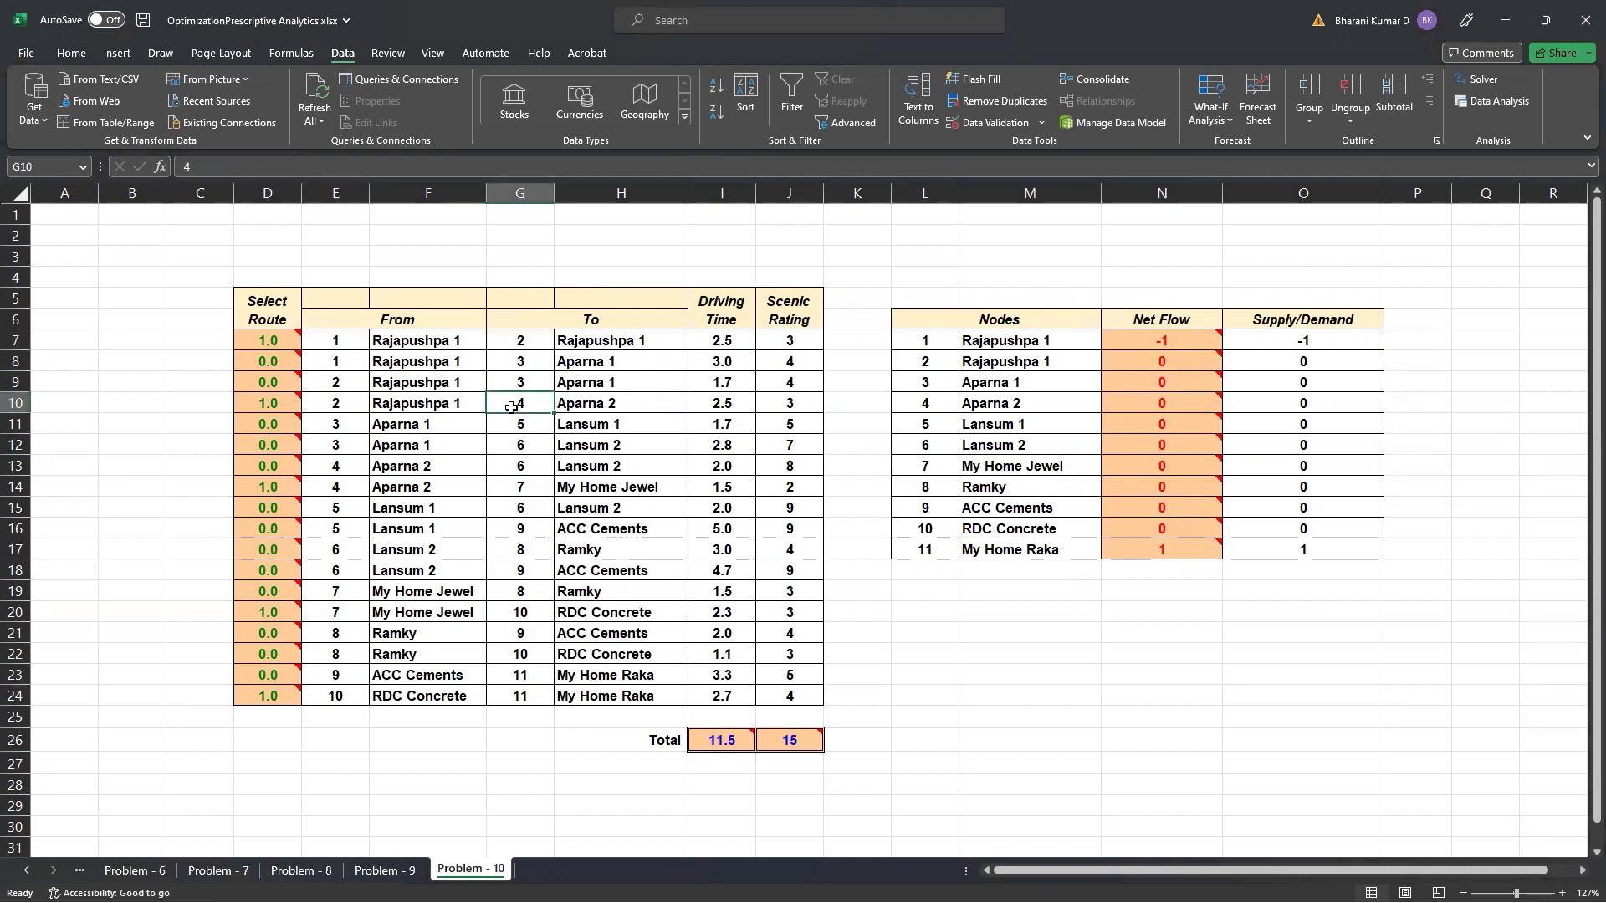
pyautogui.click(280, 489)
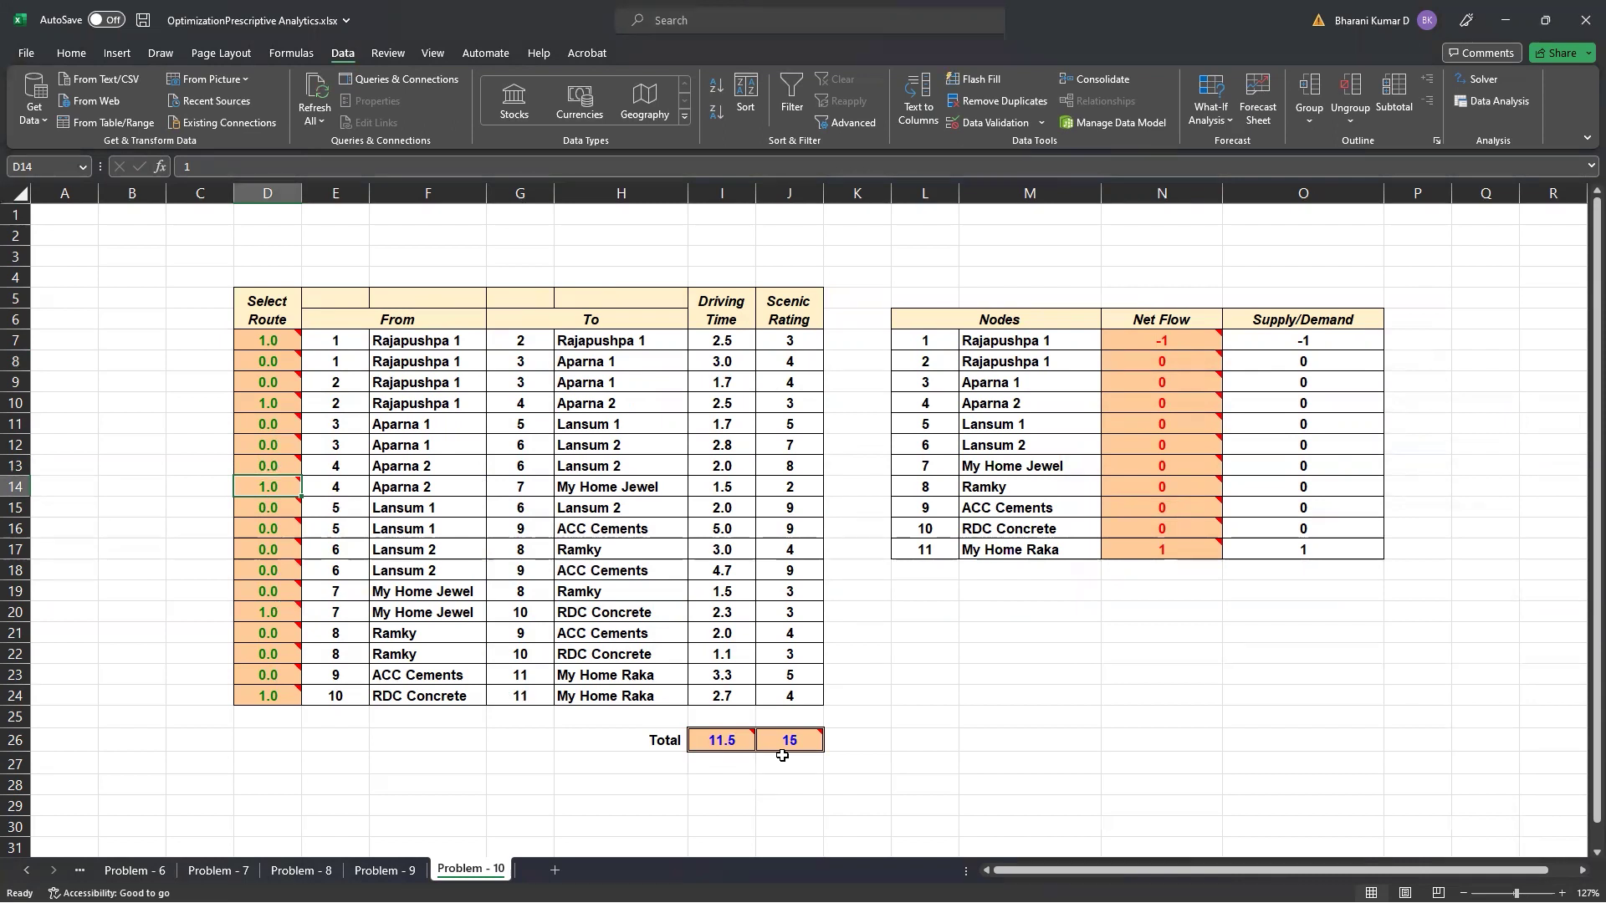
# Re-solve with $J$26 as a Max objective, yielding route 1→2→3→5→6→9→11
pyautogui.moveTo(793, 739)
pyautogui.click(1487, 78)
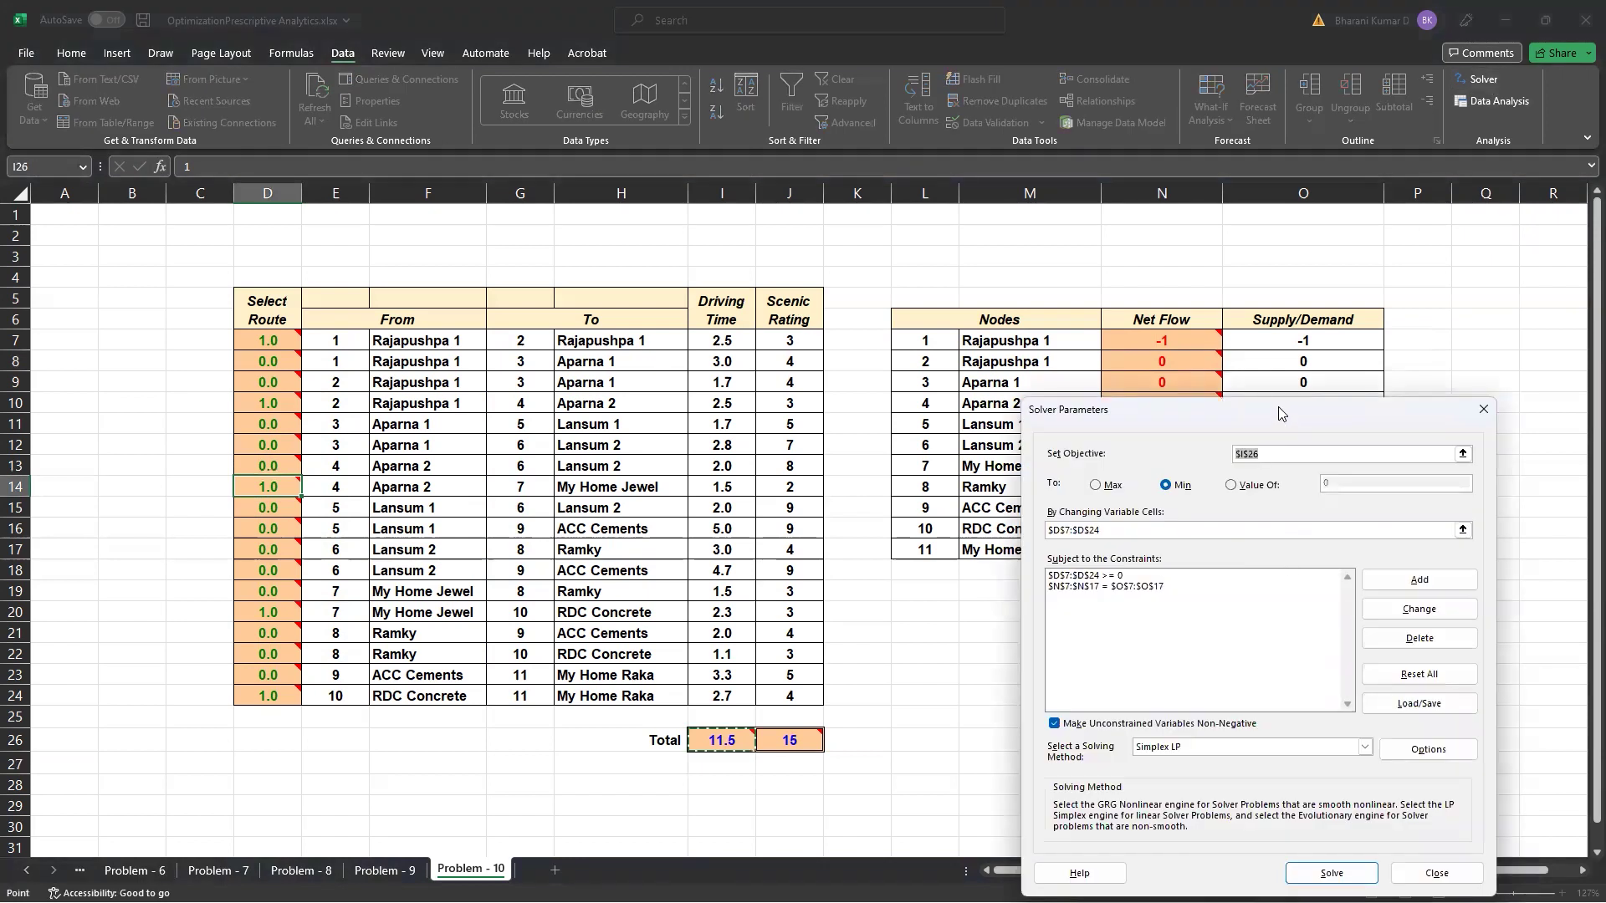
pyautogui.moveTo(1277, 417); pyautogui.dragTo(1271, 451)
pyautogui.click(790, 739)
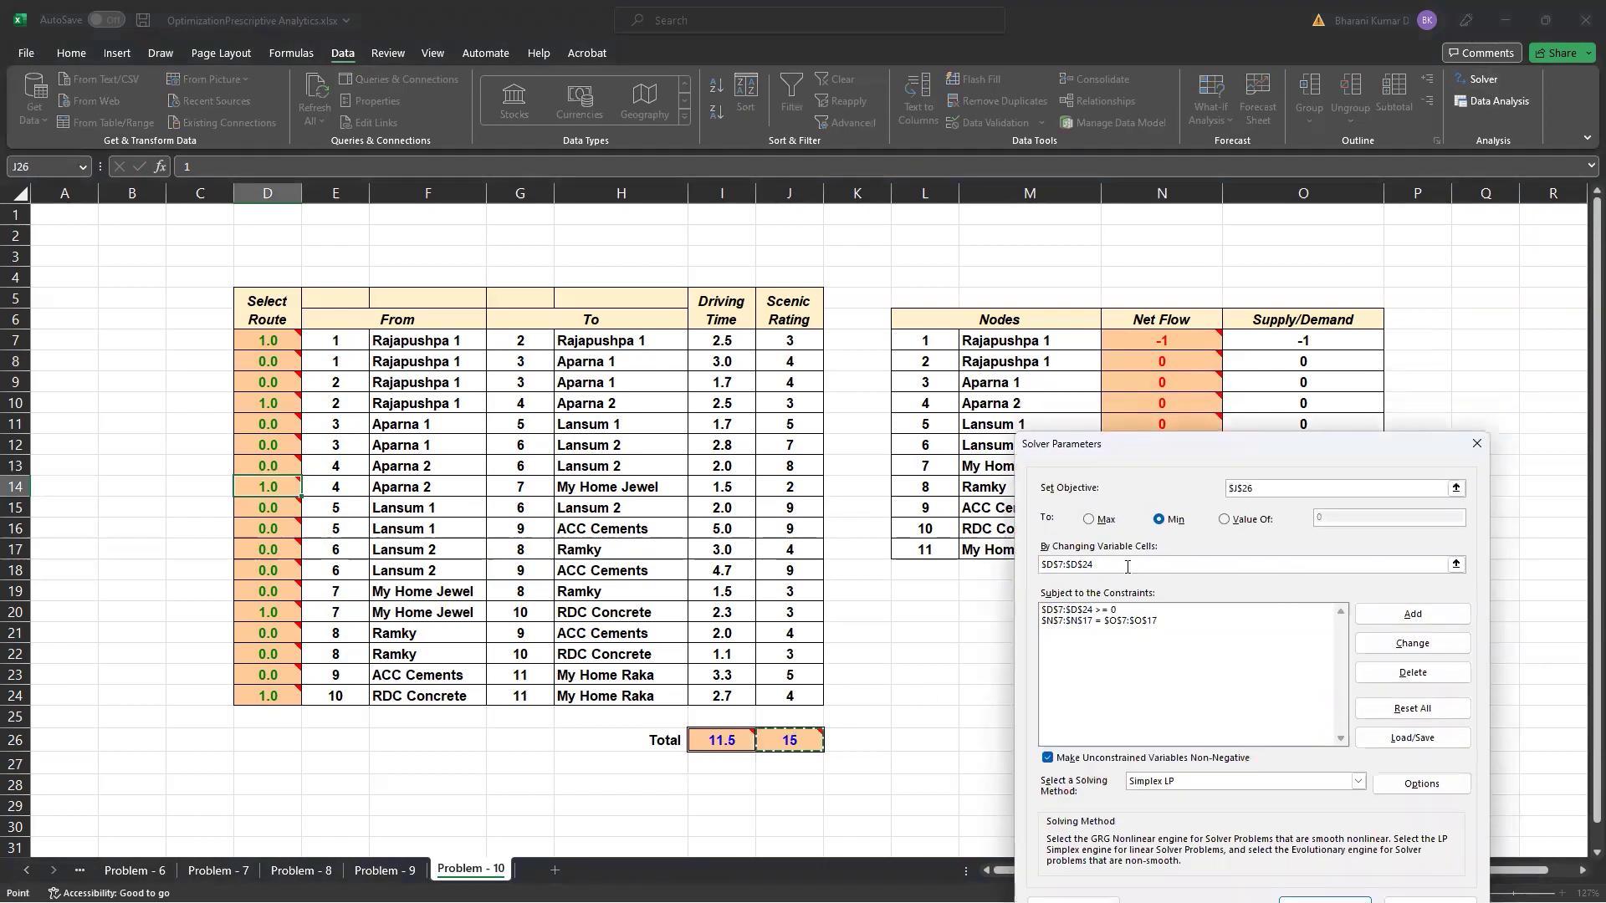
pyautogui.click(1088, 519)
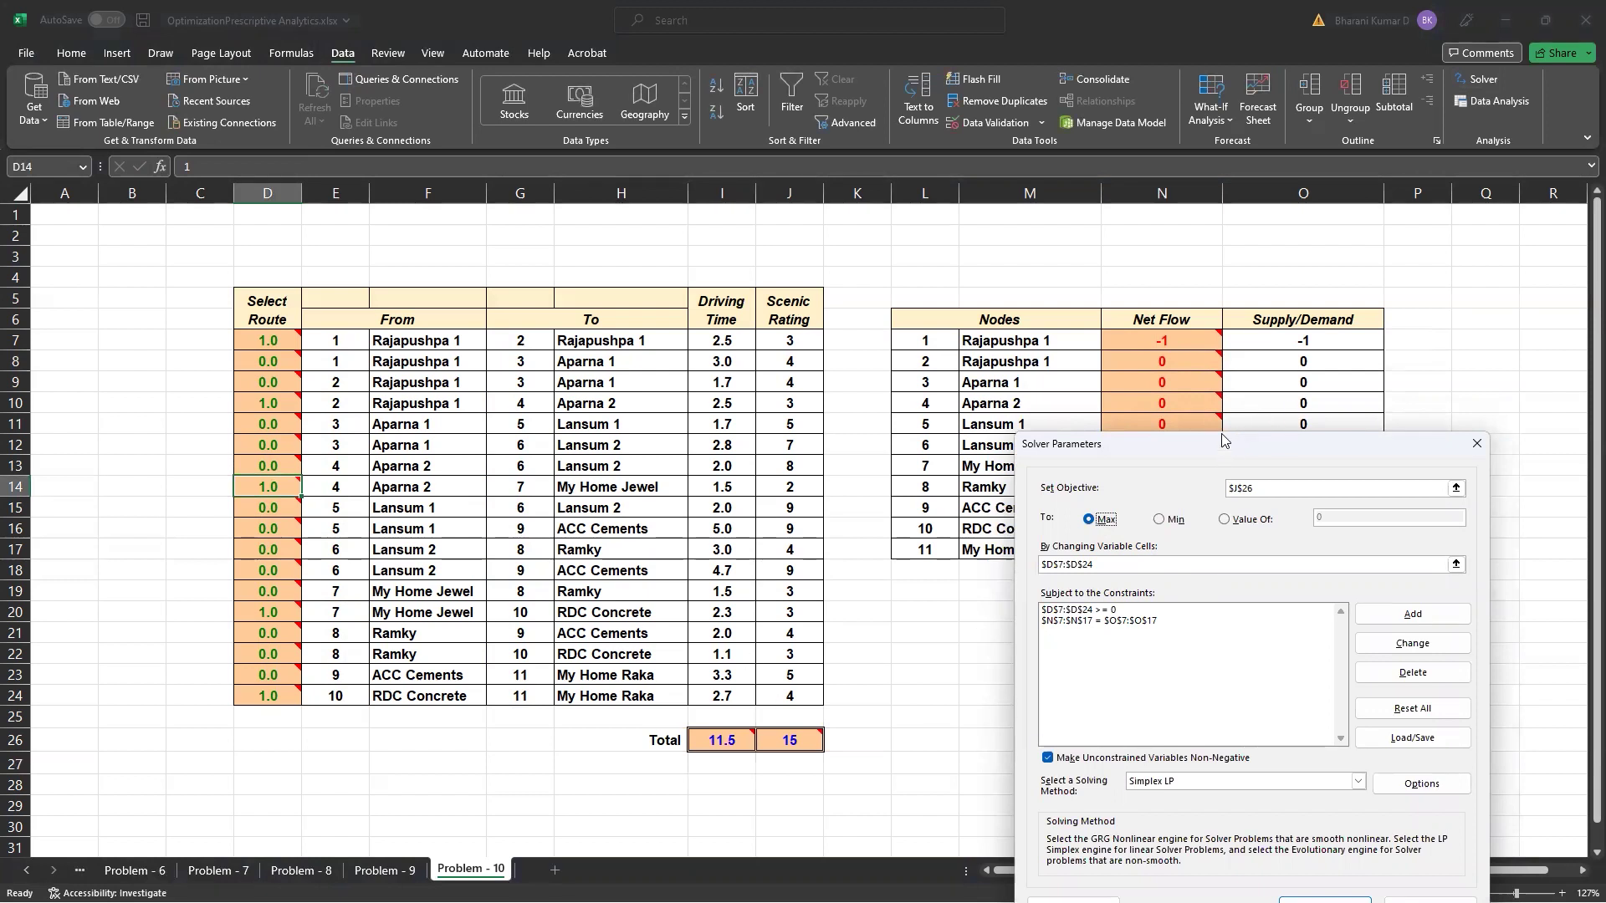
pyautogui.moveTo(1220, 451); pyautogui.dragTo(1231, 185)
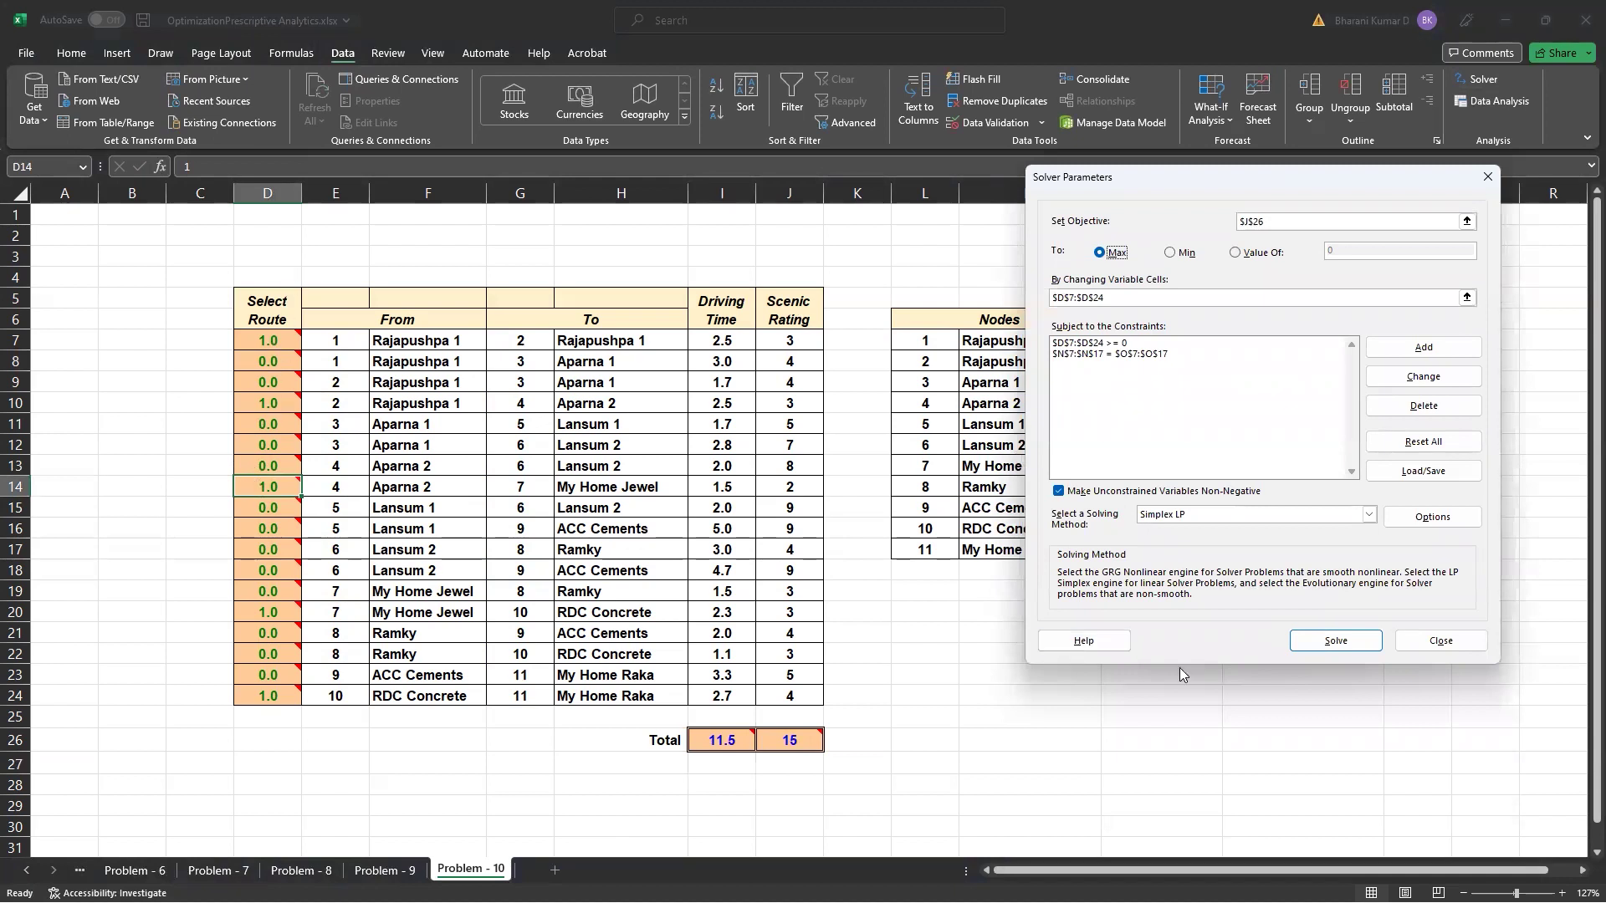
pyautogui.click(1335, 640)
pyautogui.click(983, 694)
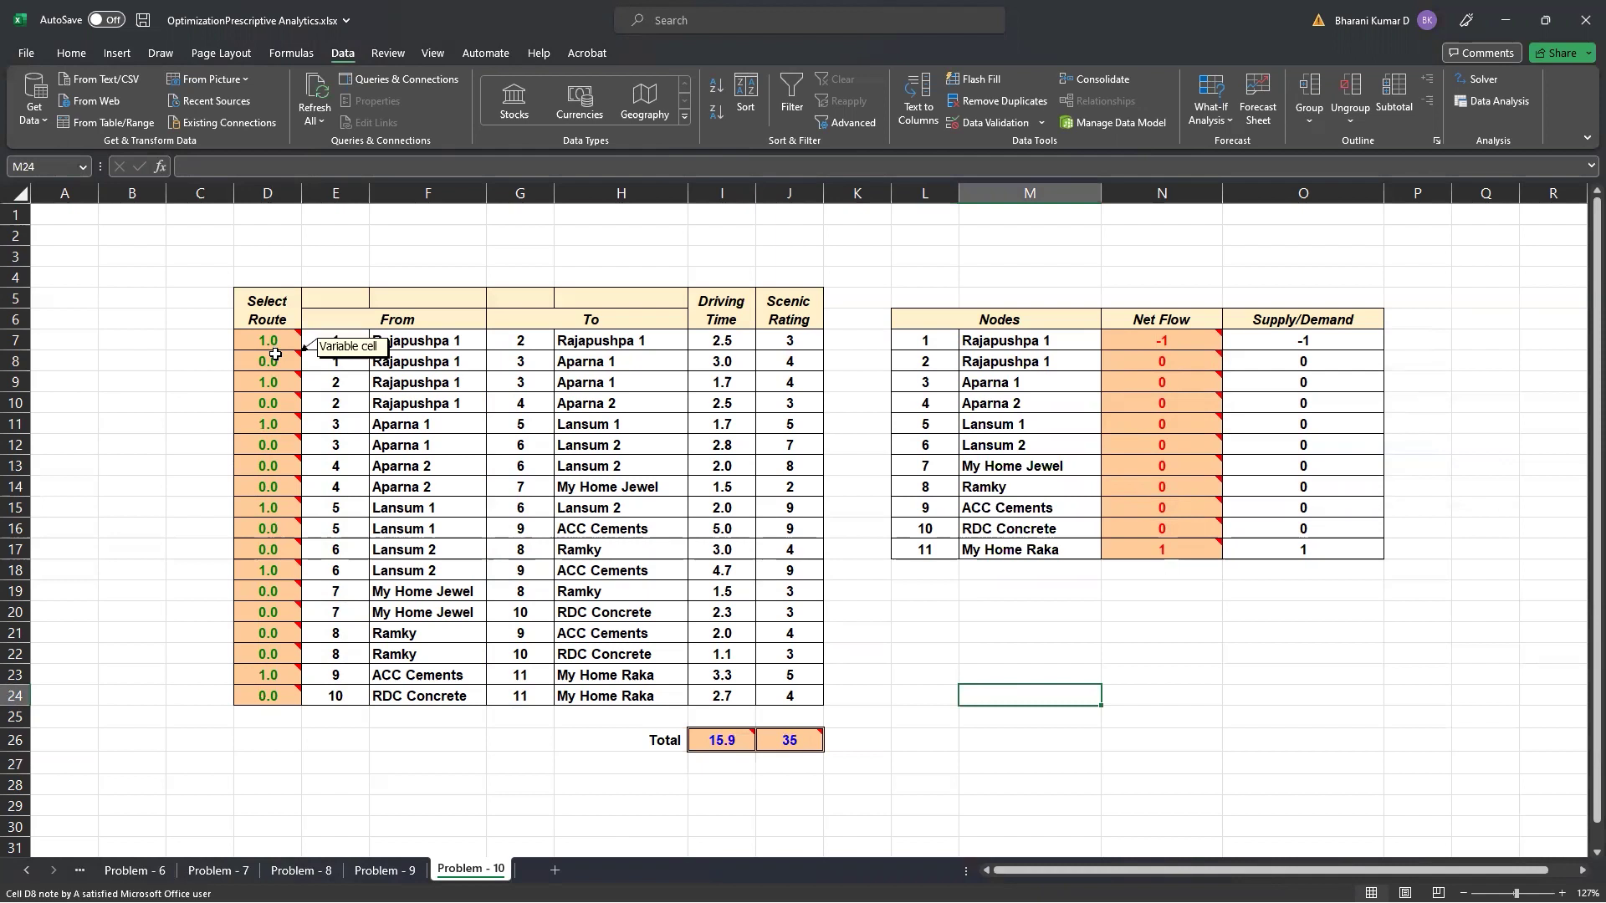
pyautogui.moveTo(796, 739)
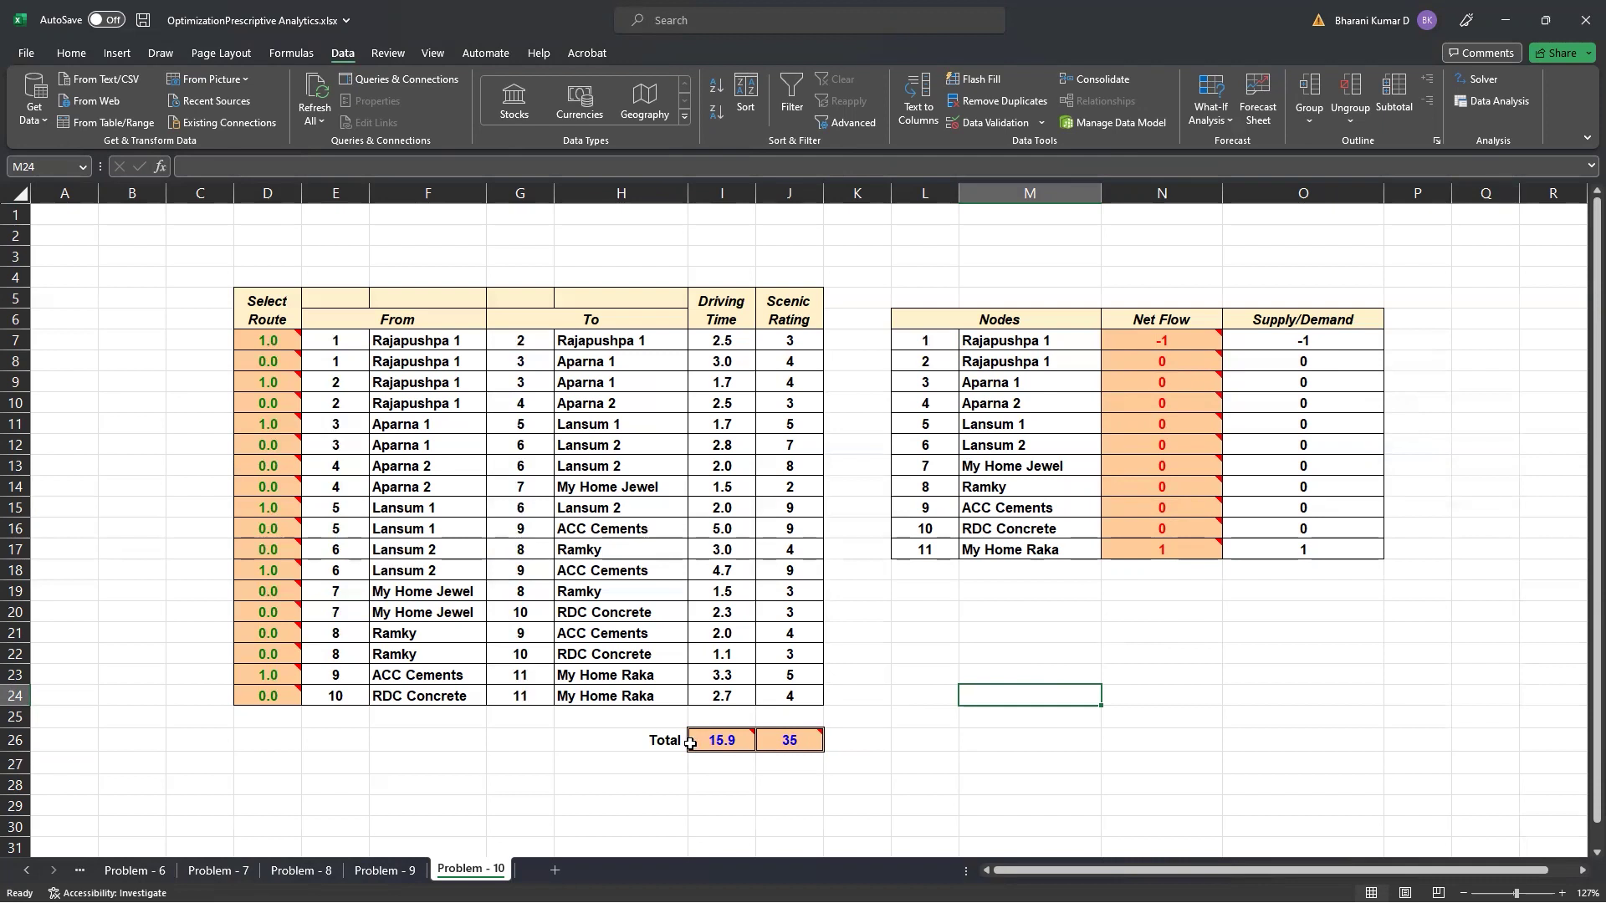
# In Solver, set the objective to minimise the driving time total in $I$26
pyautogui.click(1474, 84)
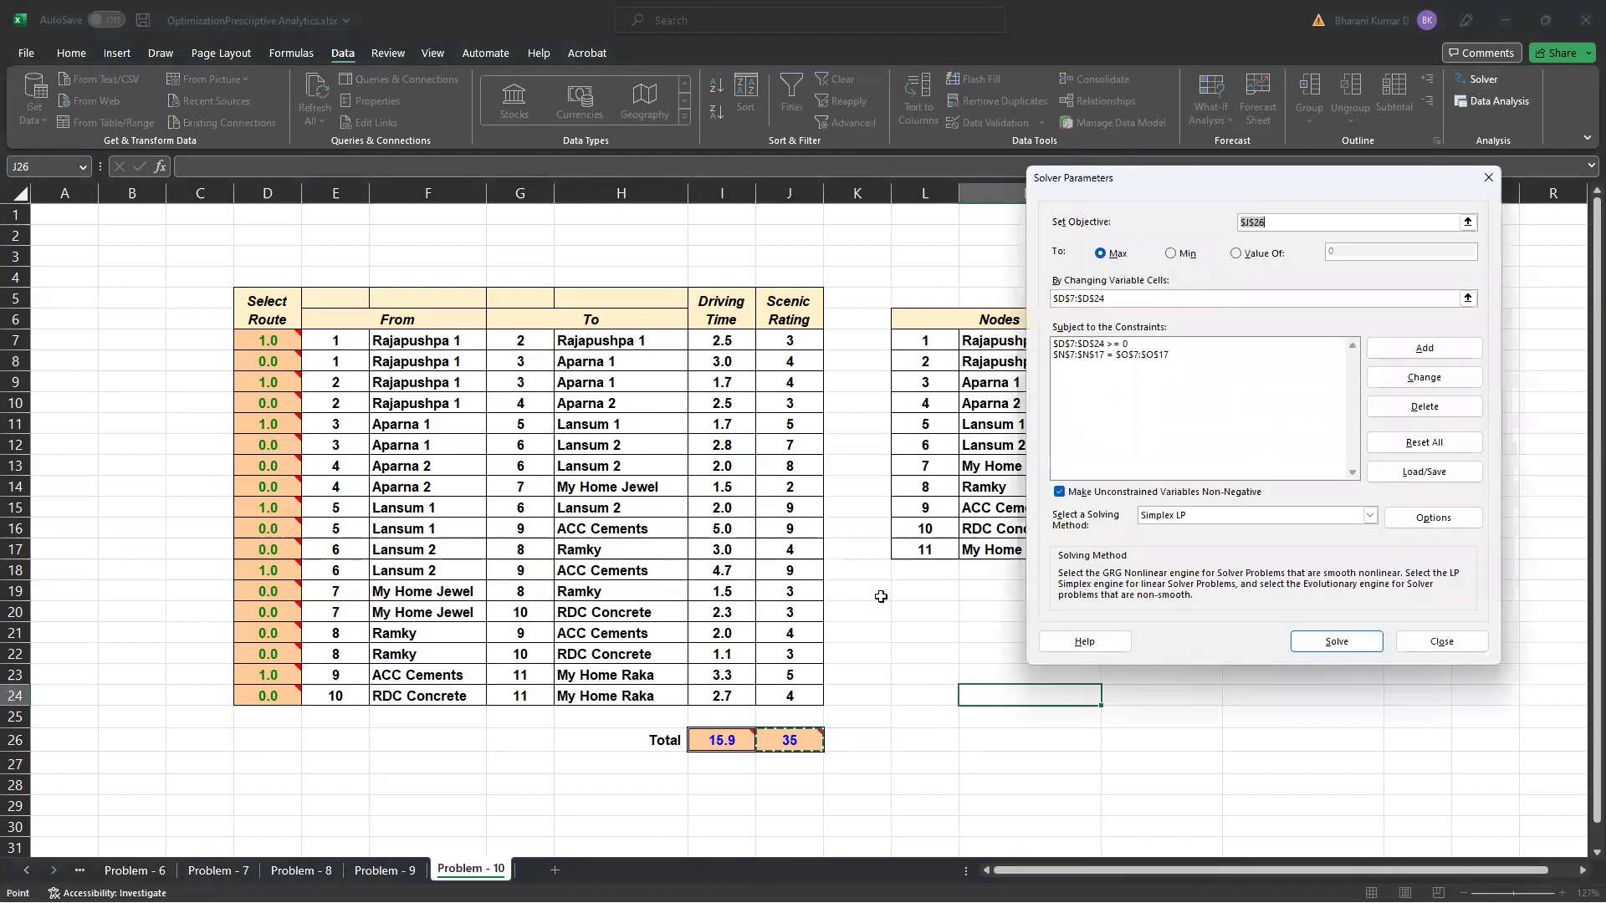
pyautogui.click(722, 740)
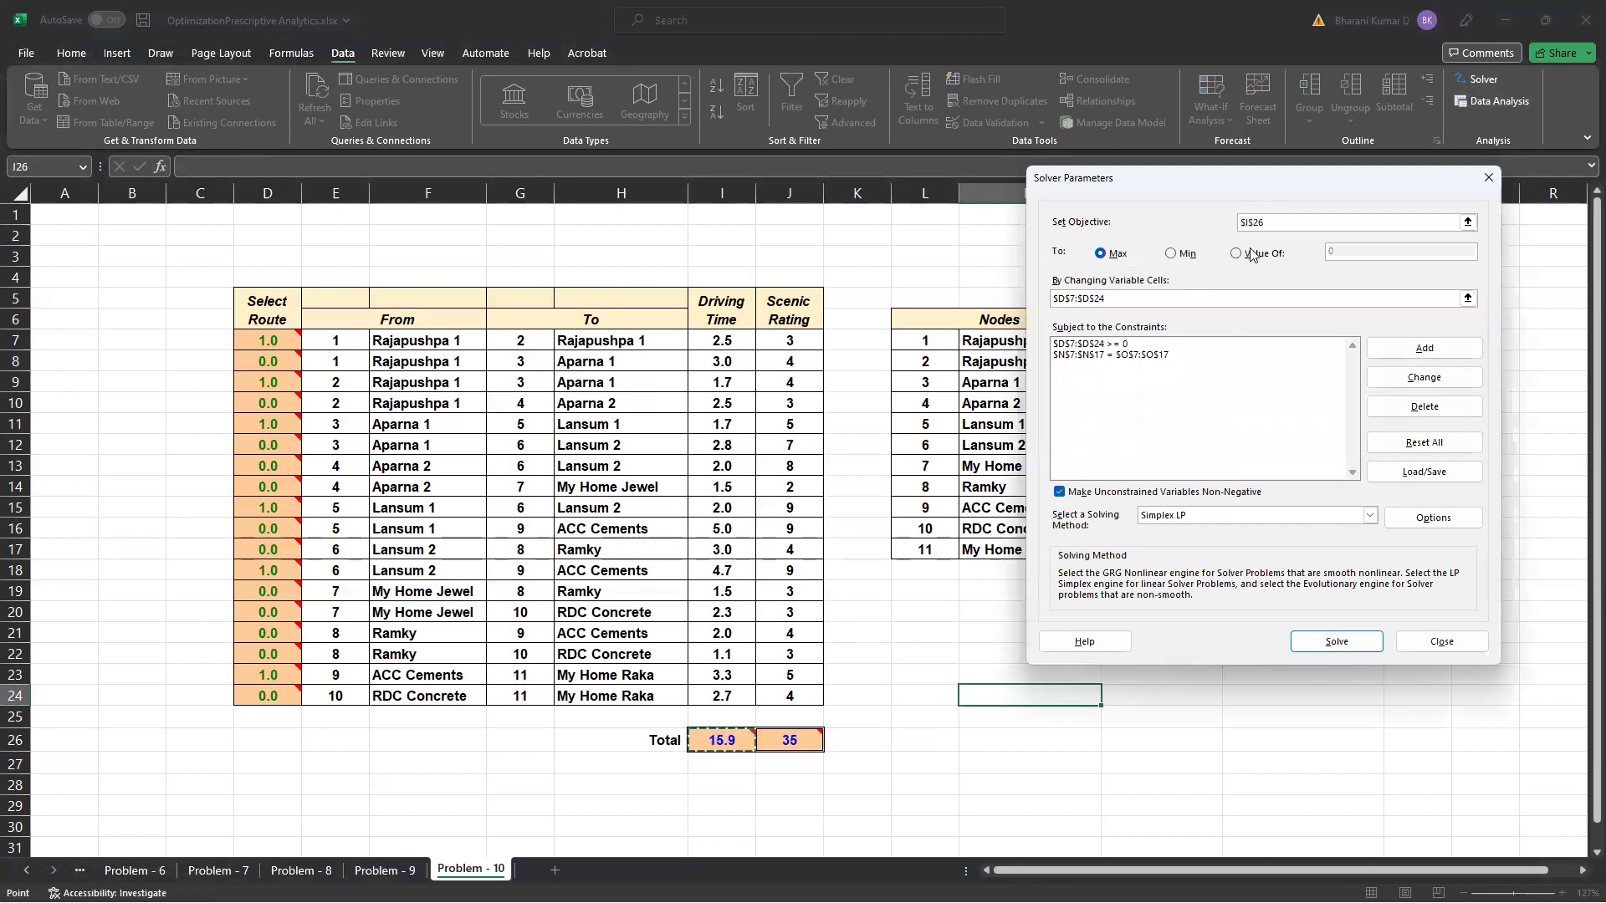
pyautogui.click(1172, 253)
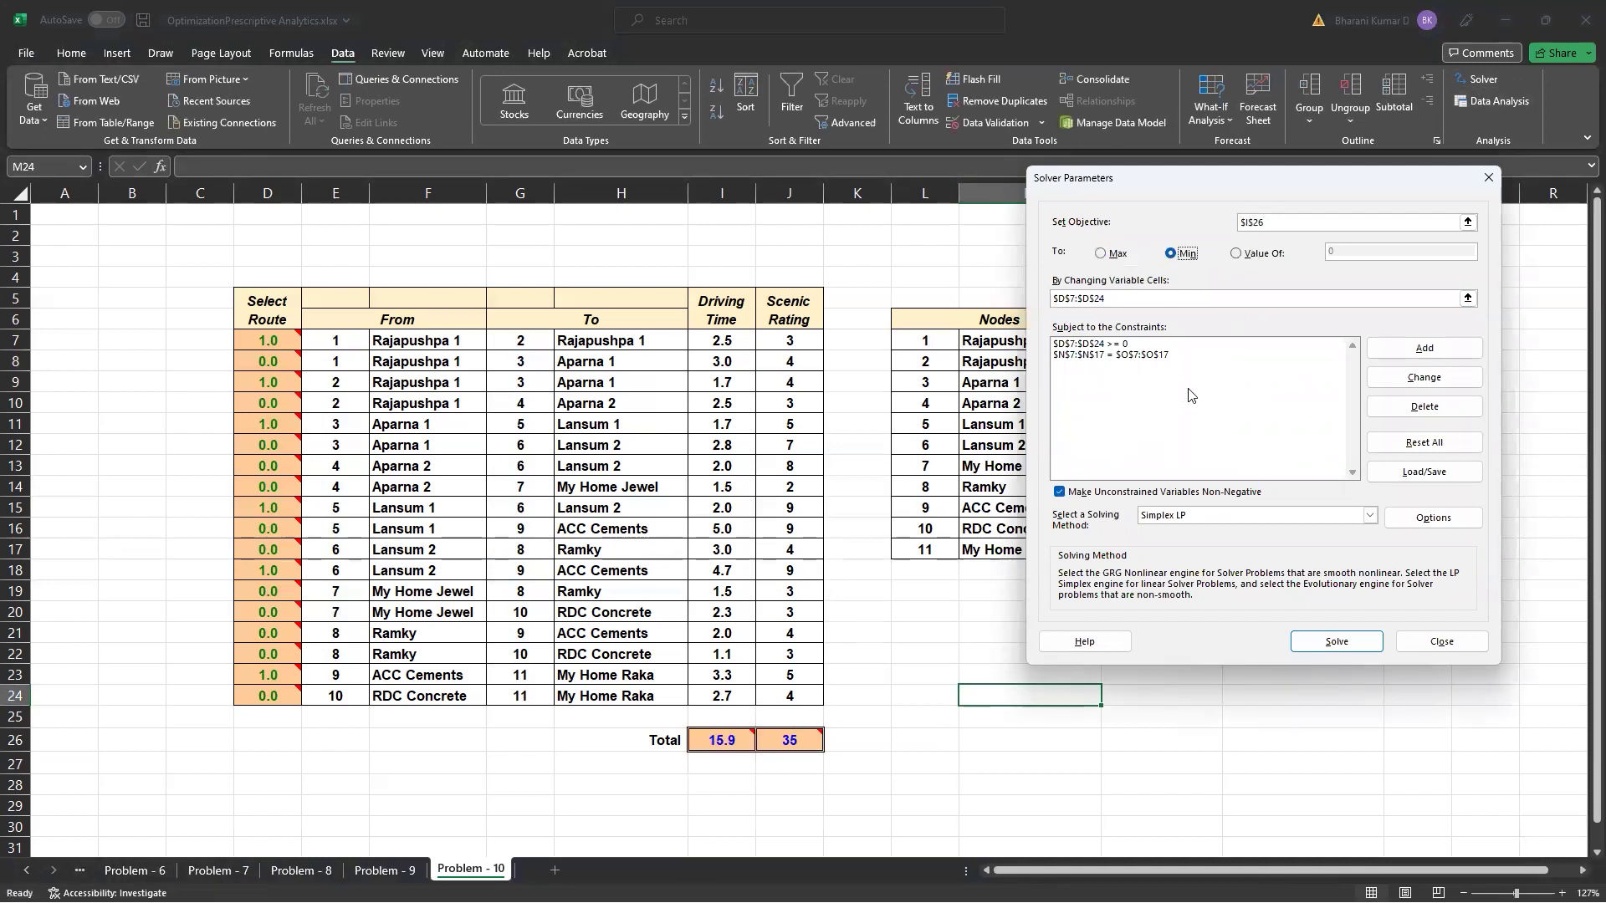
# Add the constraint $J$26 >= 25 on scenic rating and solve, giving 12.9 hours
pyautogui.click(1417, 350)
pyautogui.click(796, 739)
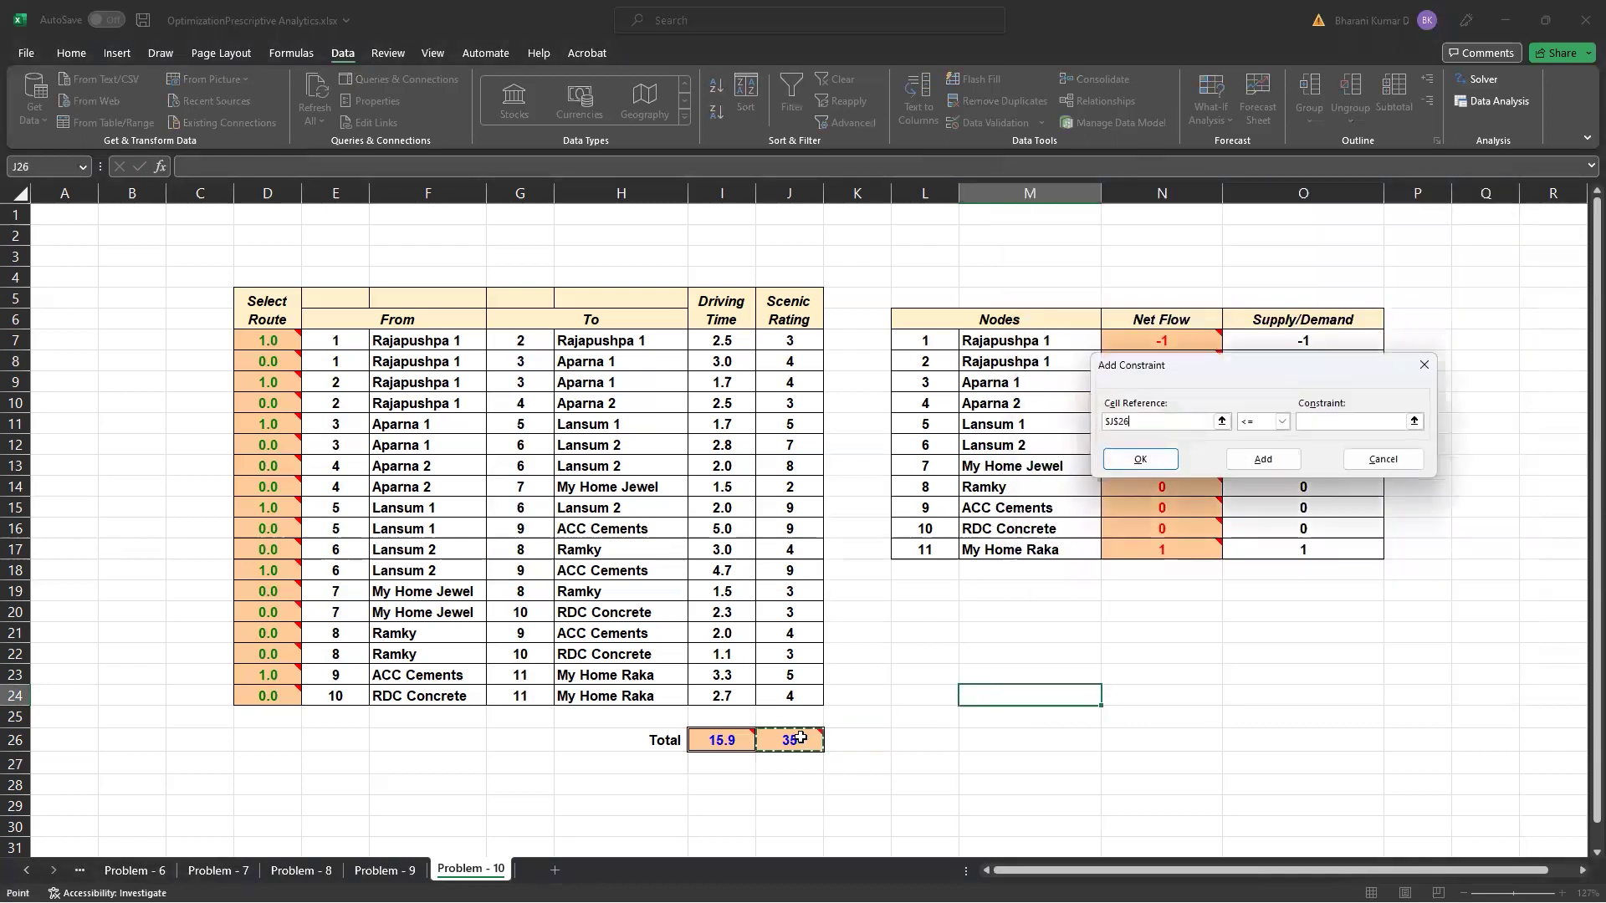
pyautogui.click(1282, 423)
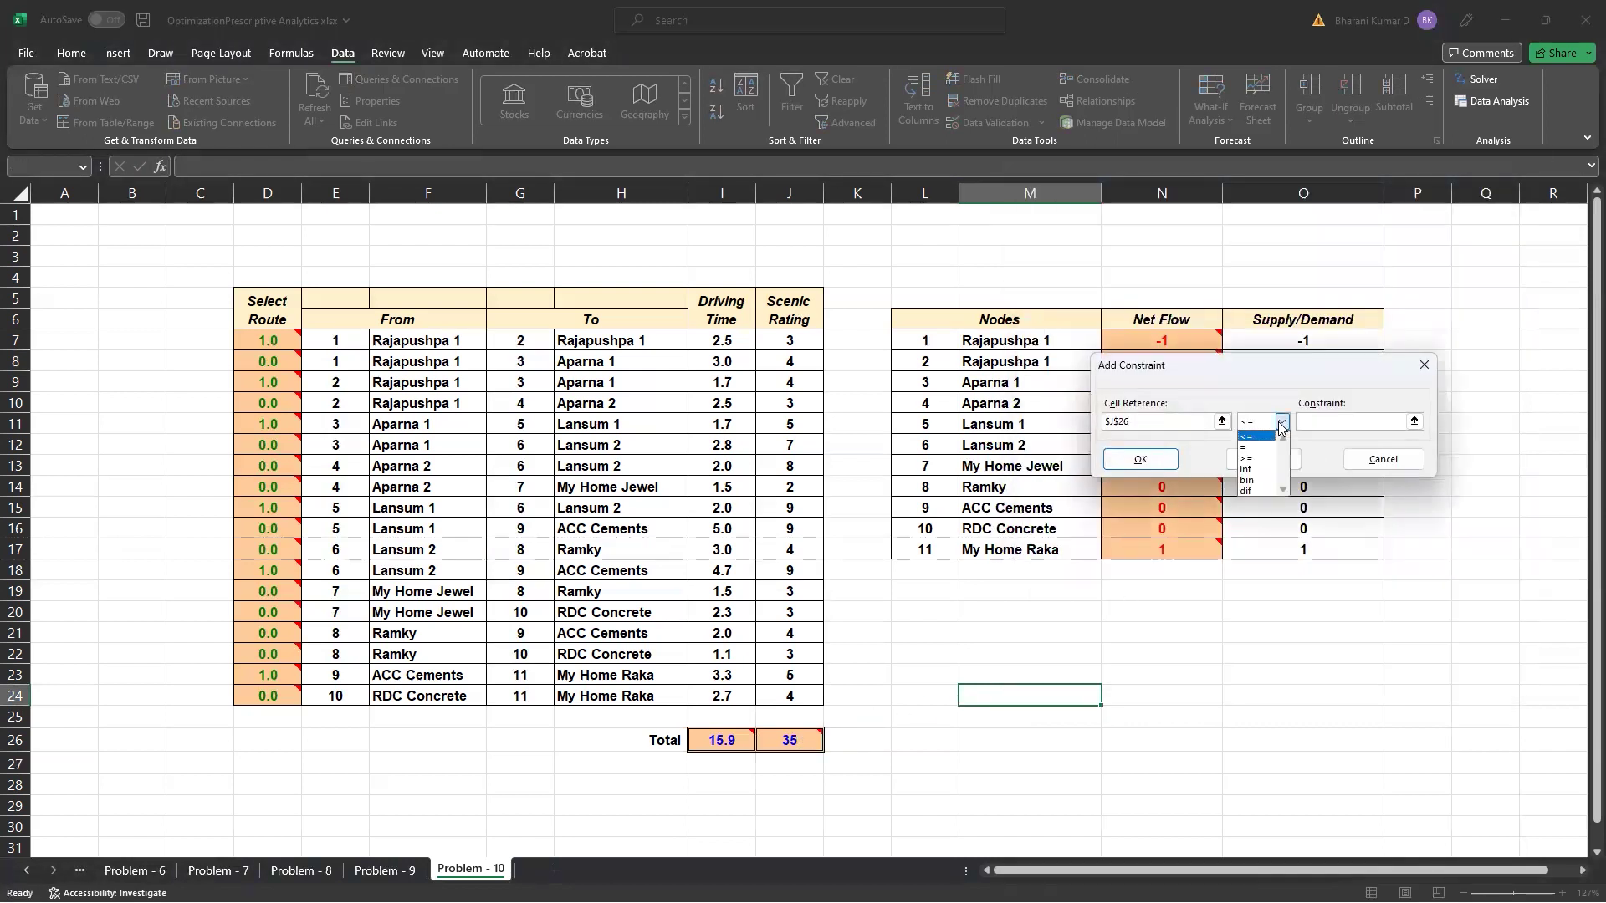
pyautogui.click(1255, 459)
pyautogui.click(1351, 423)
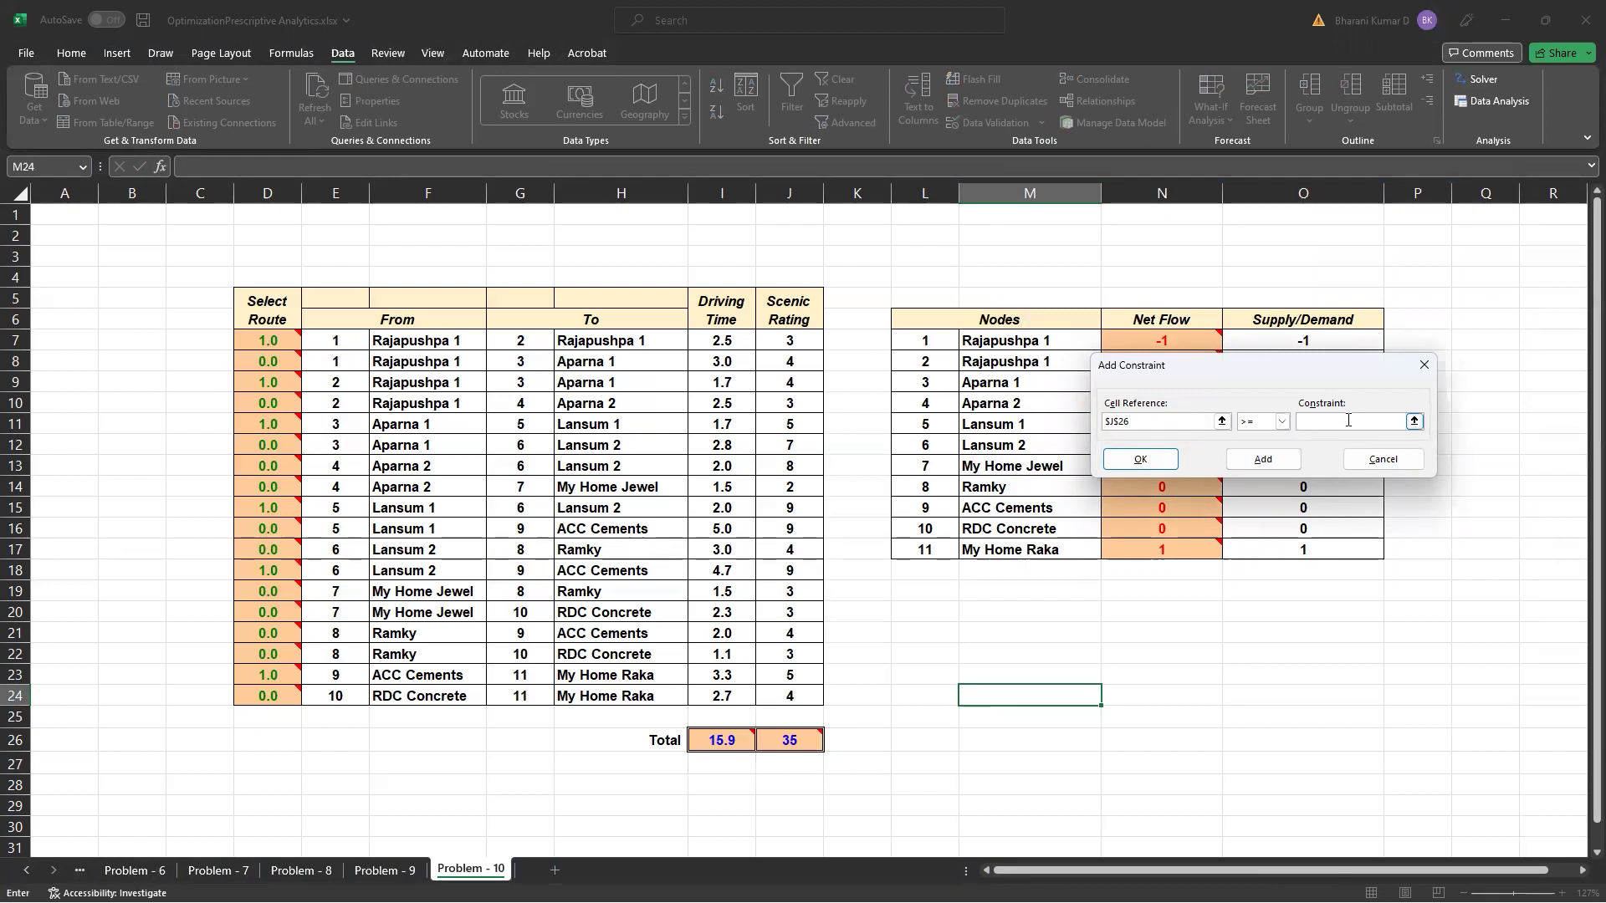
pyautogui.press('Return')
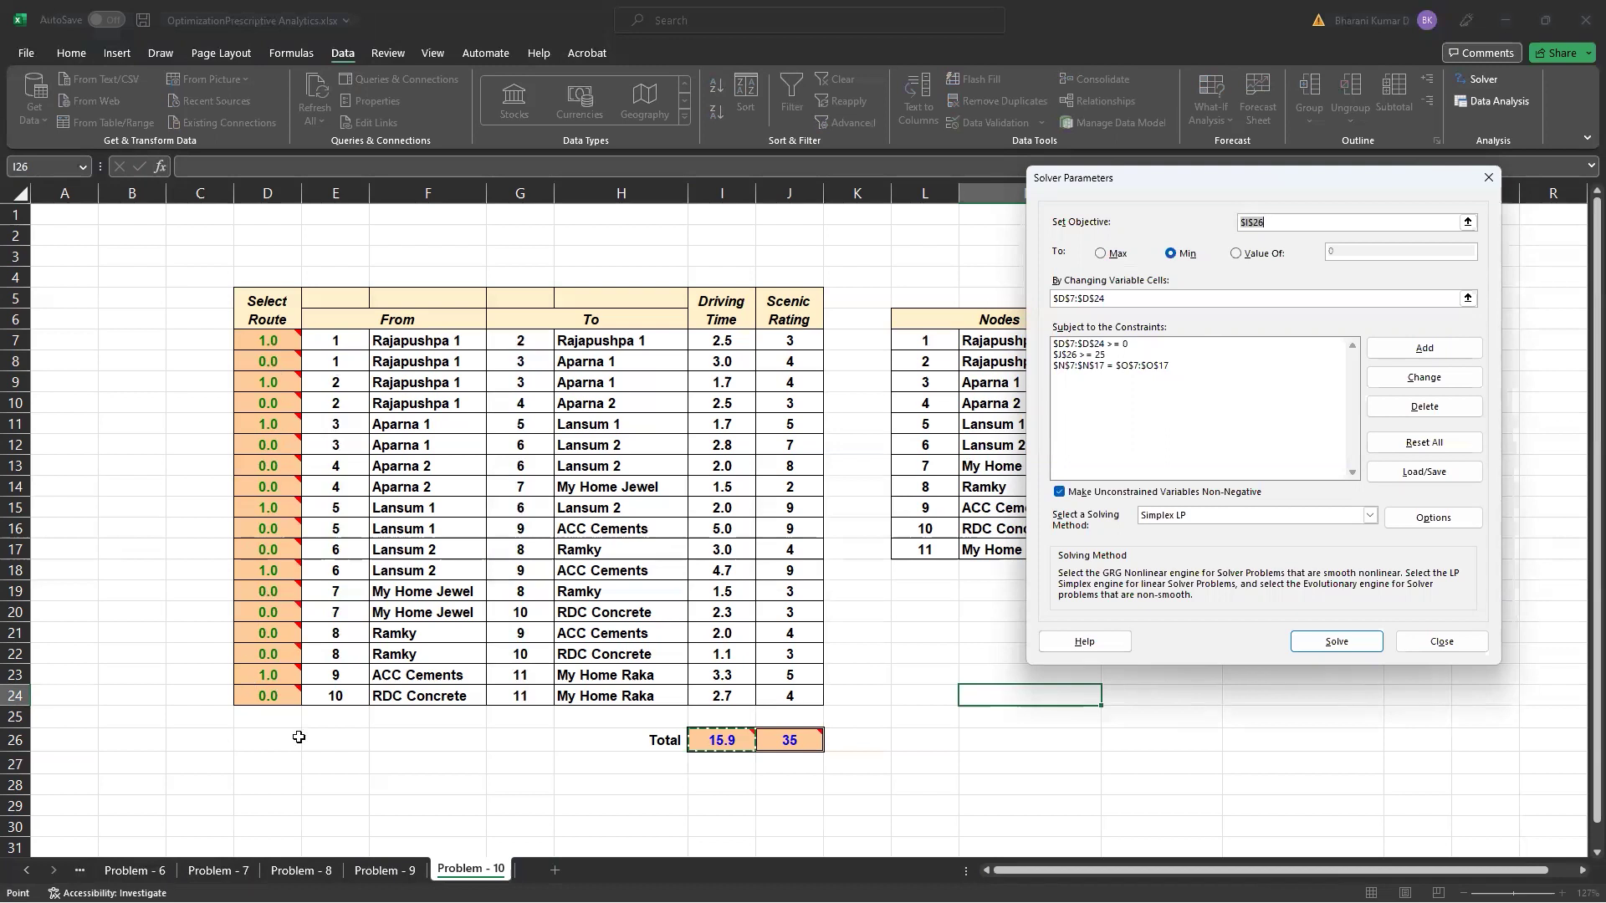
pyautogui.click(1336, 643)
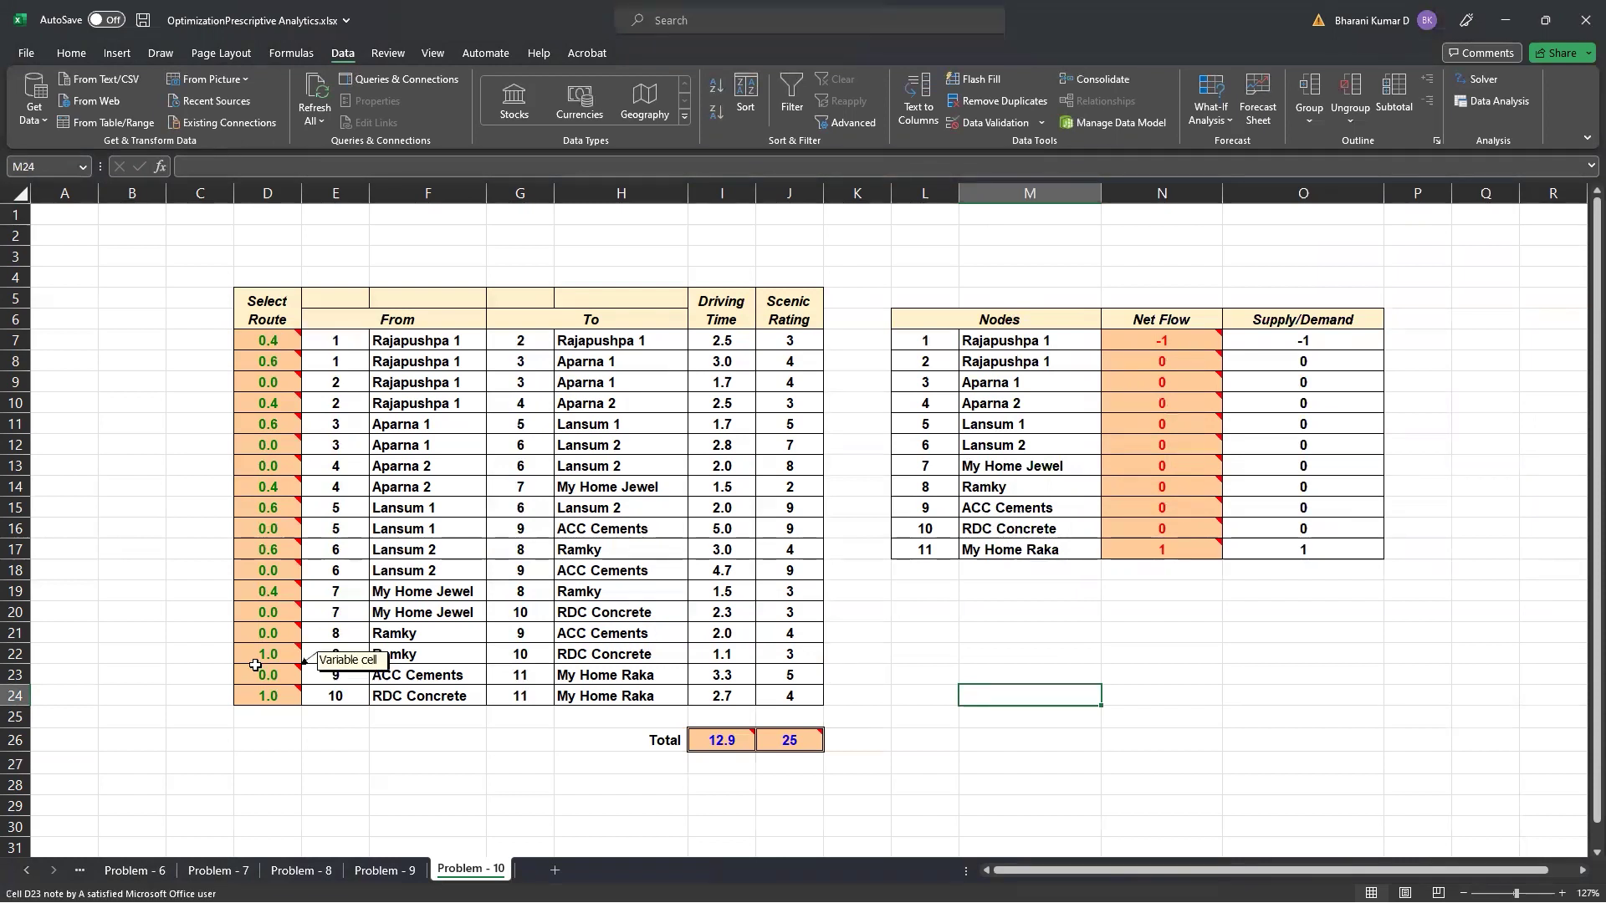
# Add a Solver constraint making route choices $D$7:$D$24 binary
pyautogui.click(1477, 78)
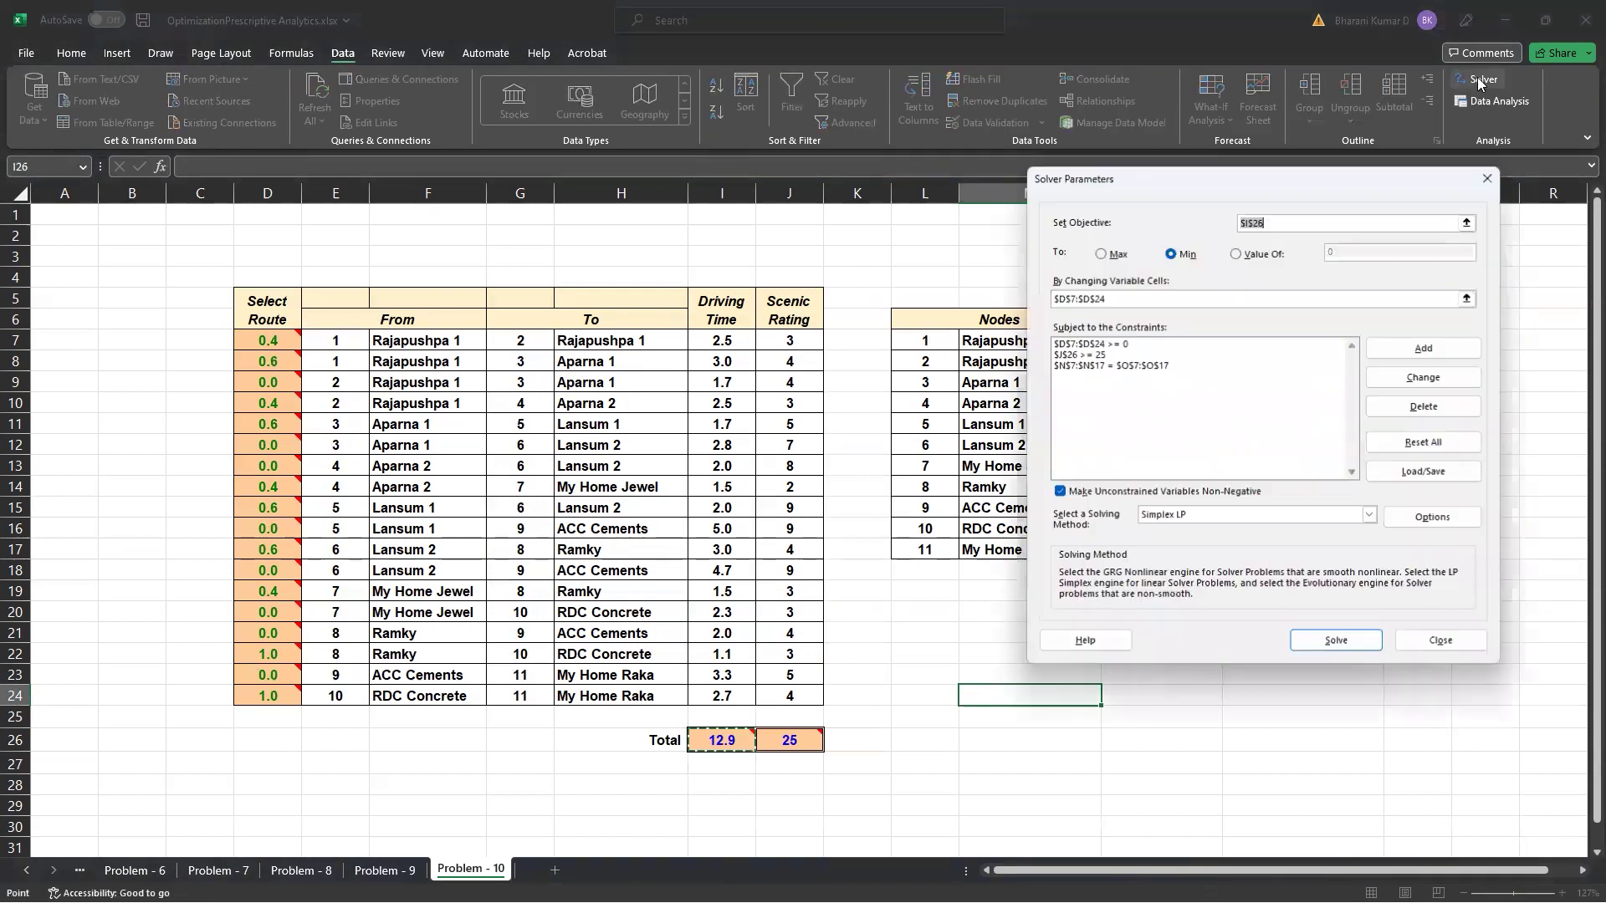
pyautogui.click(1449, 348)
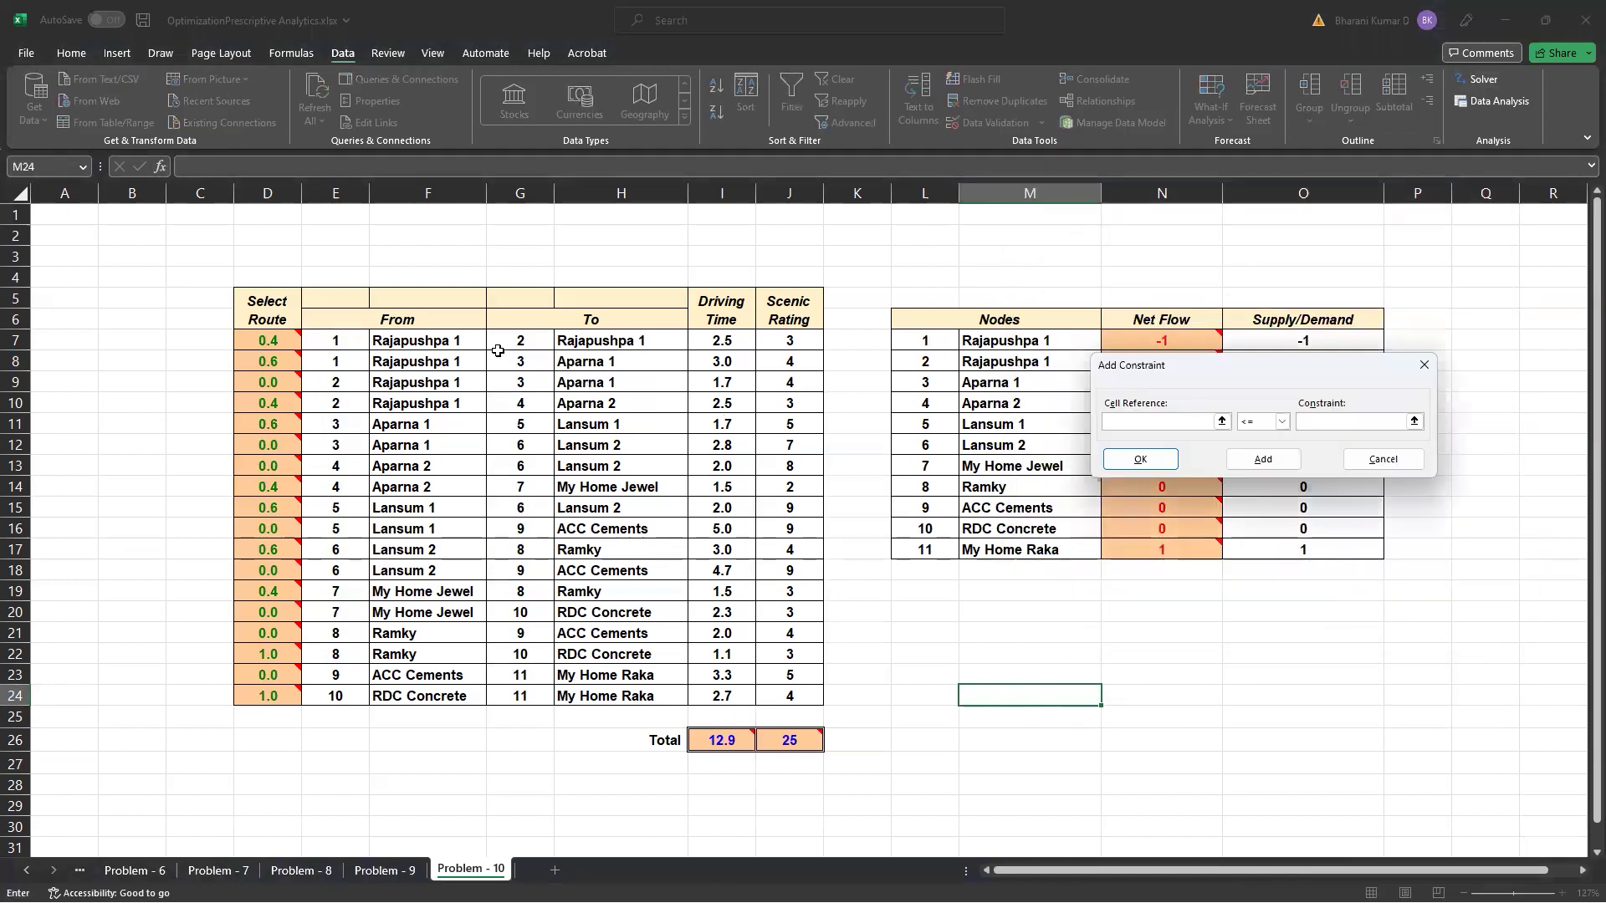
pyautogui.moveTo(278, 351); pyautogui.dragTo(275, 692)
pyautogui.click(1281, 422)
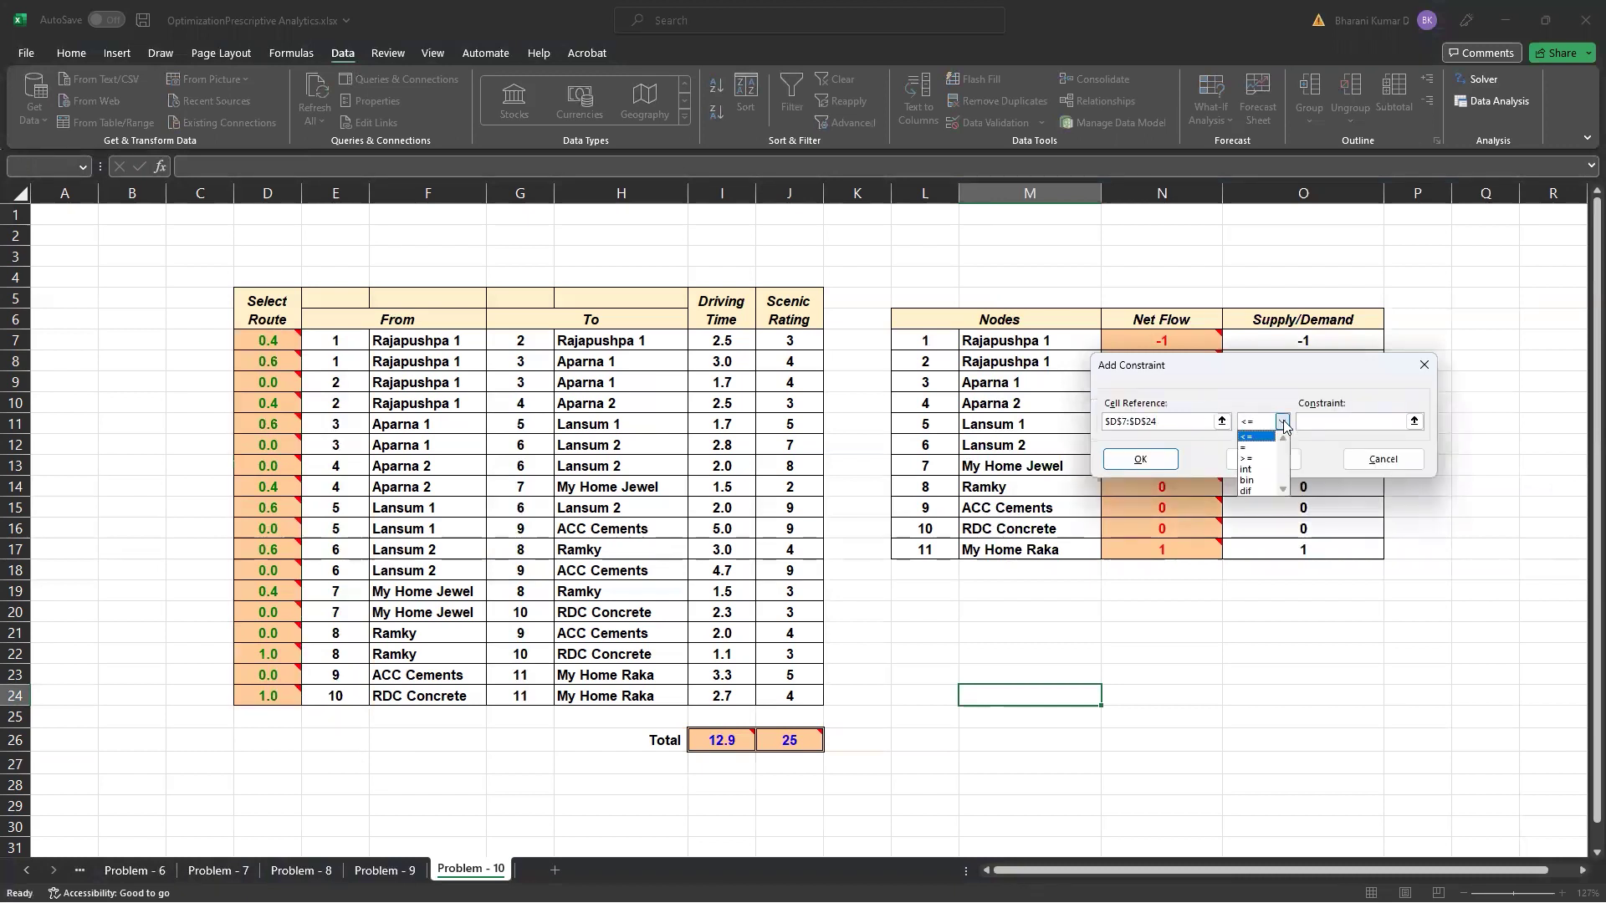
pyautogui.click(1257, 481)
pyautogui.click(1140, 459)
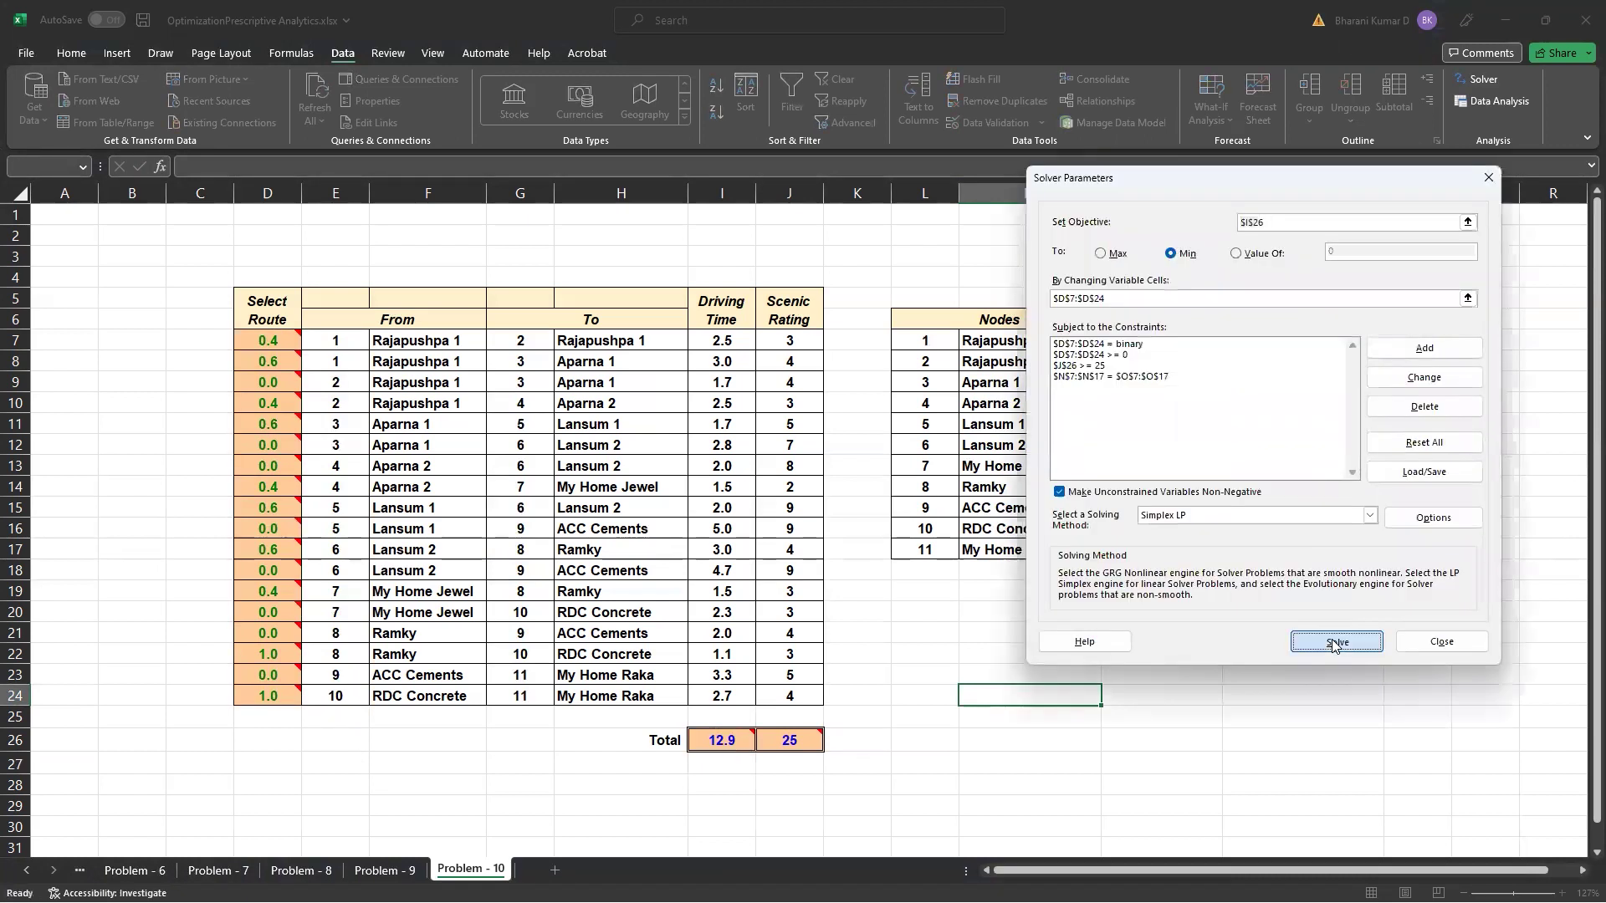
# Re-solve and keep the path 1→3→5→6→8→10→11: 13.5 hours, scenic rating 29
pyautogui.click(1333, 642)
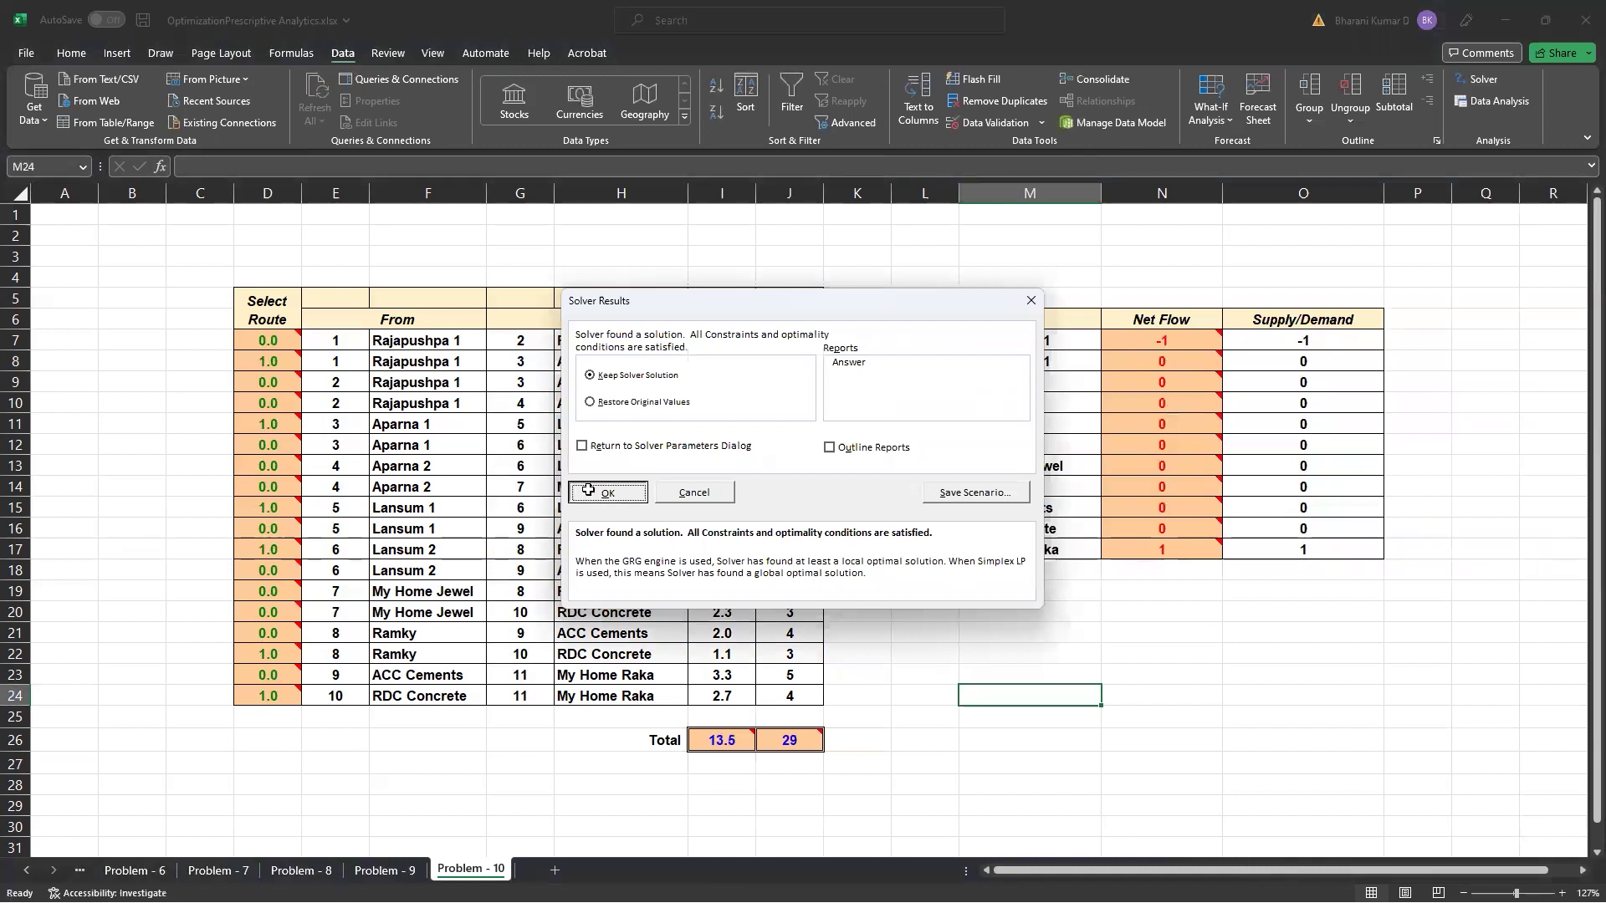
pyautogui.click(583, 491)
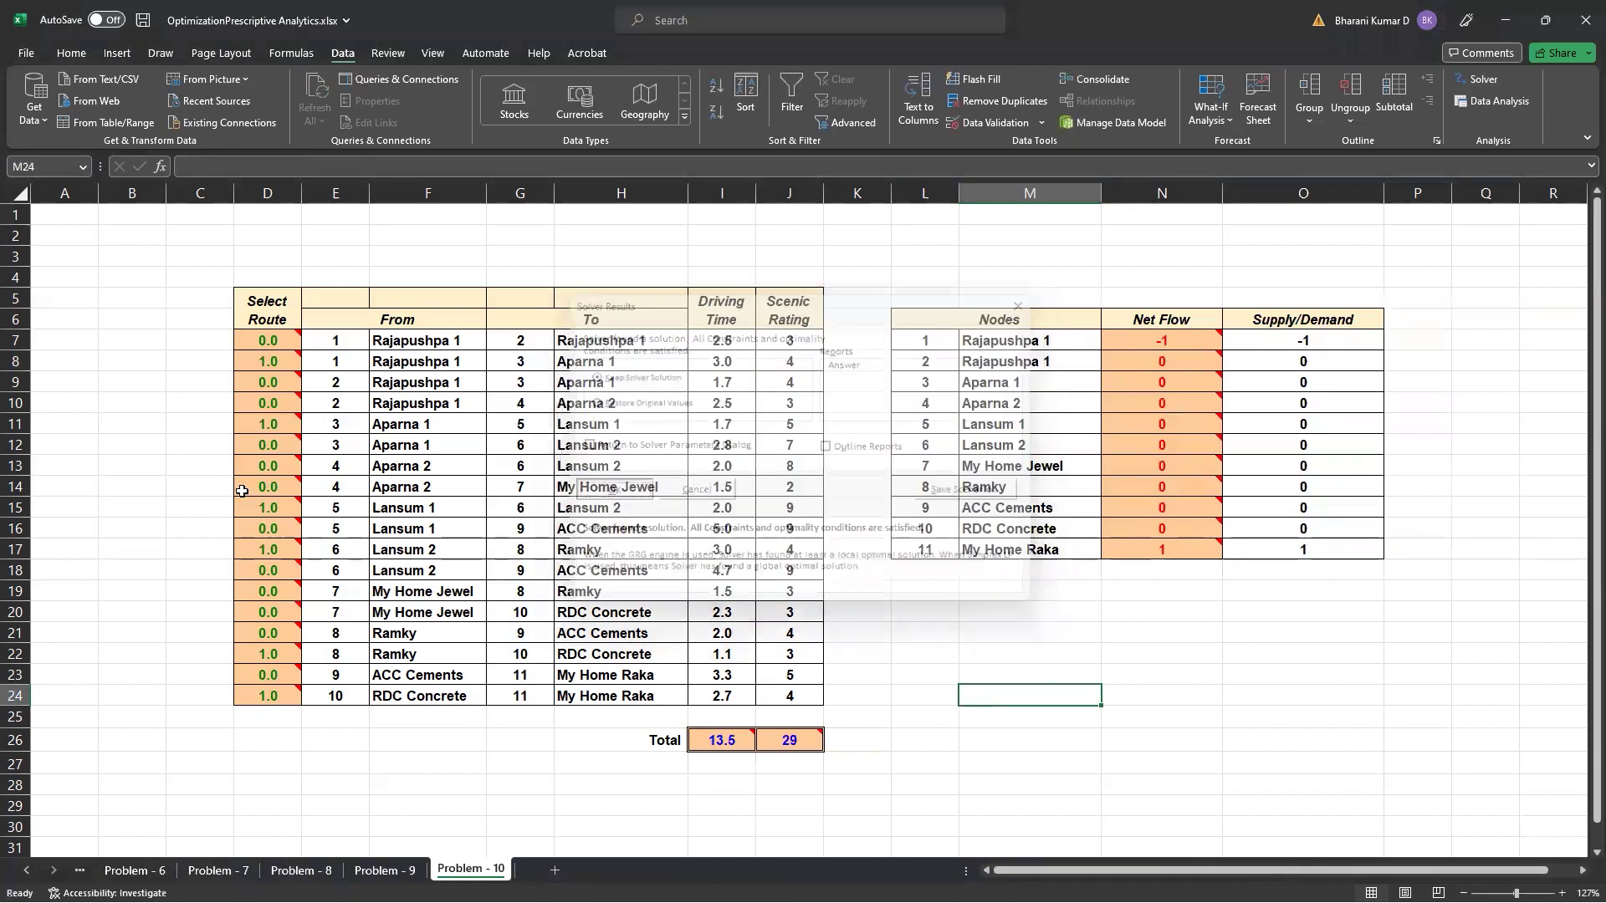
pyautogui.click(779, 786)
pyautogui.moveTo(715, 746)
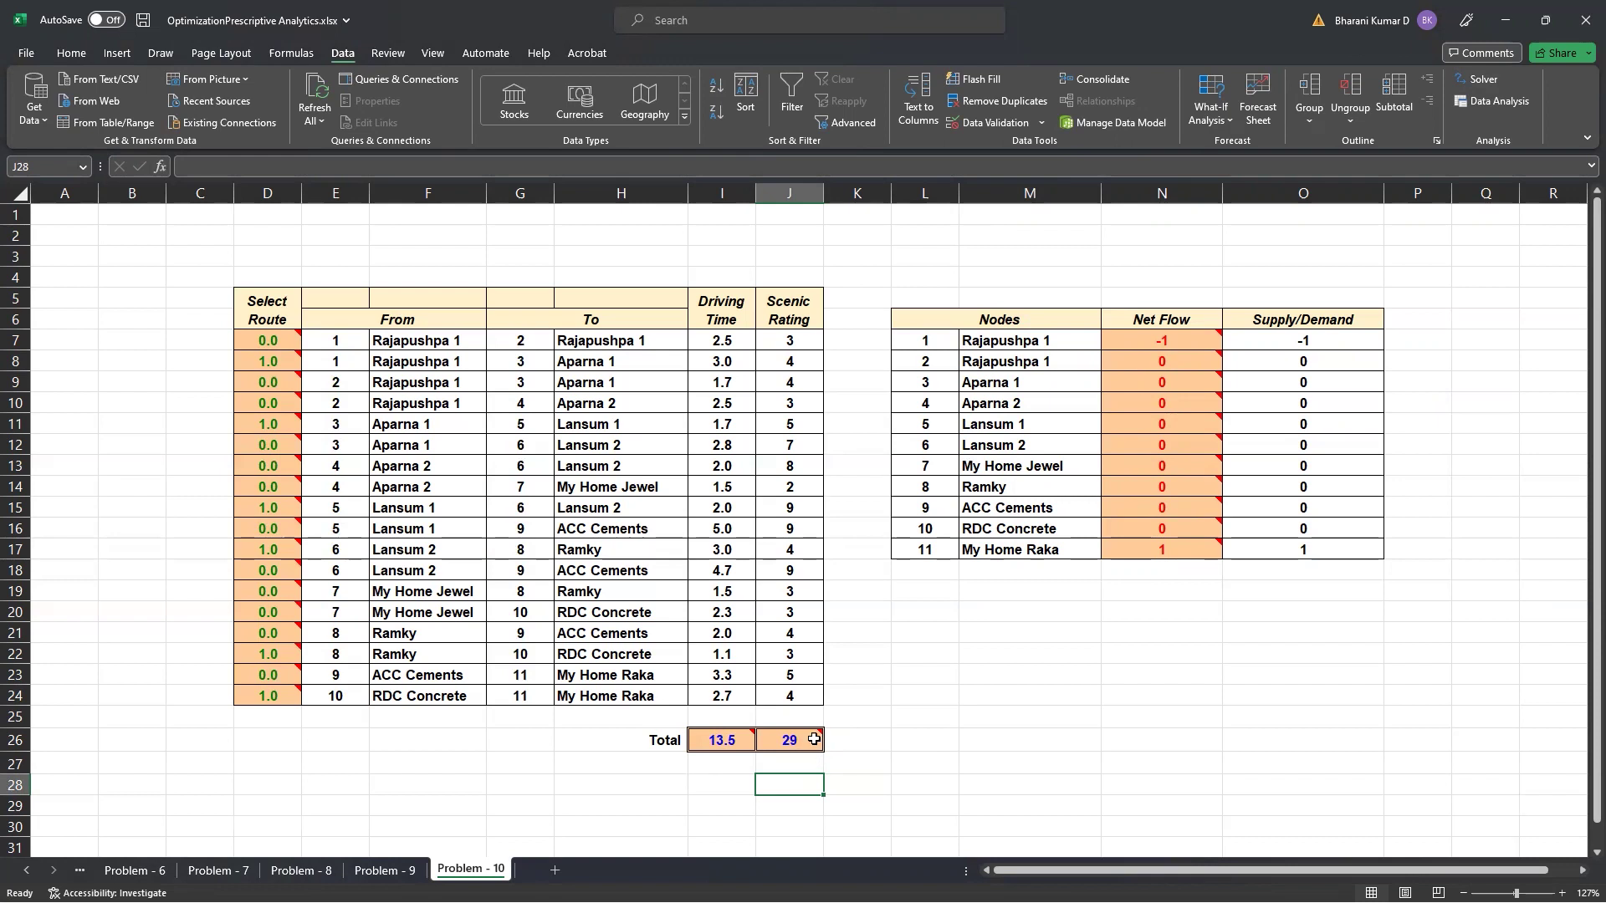
pyautogui.click(998, 680)
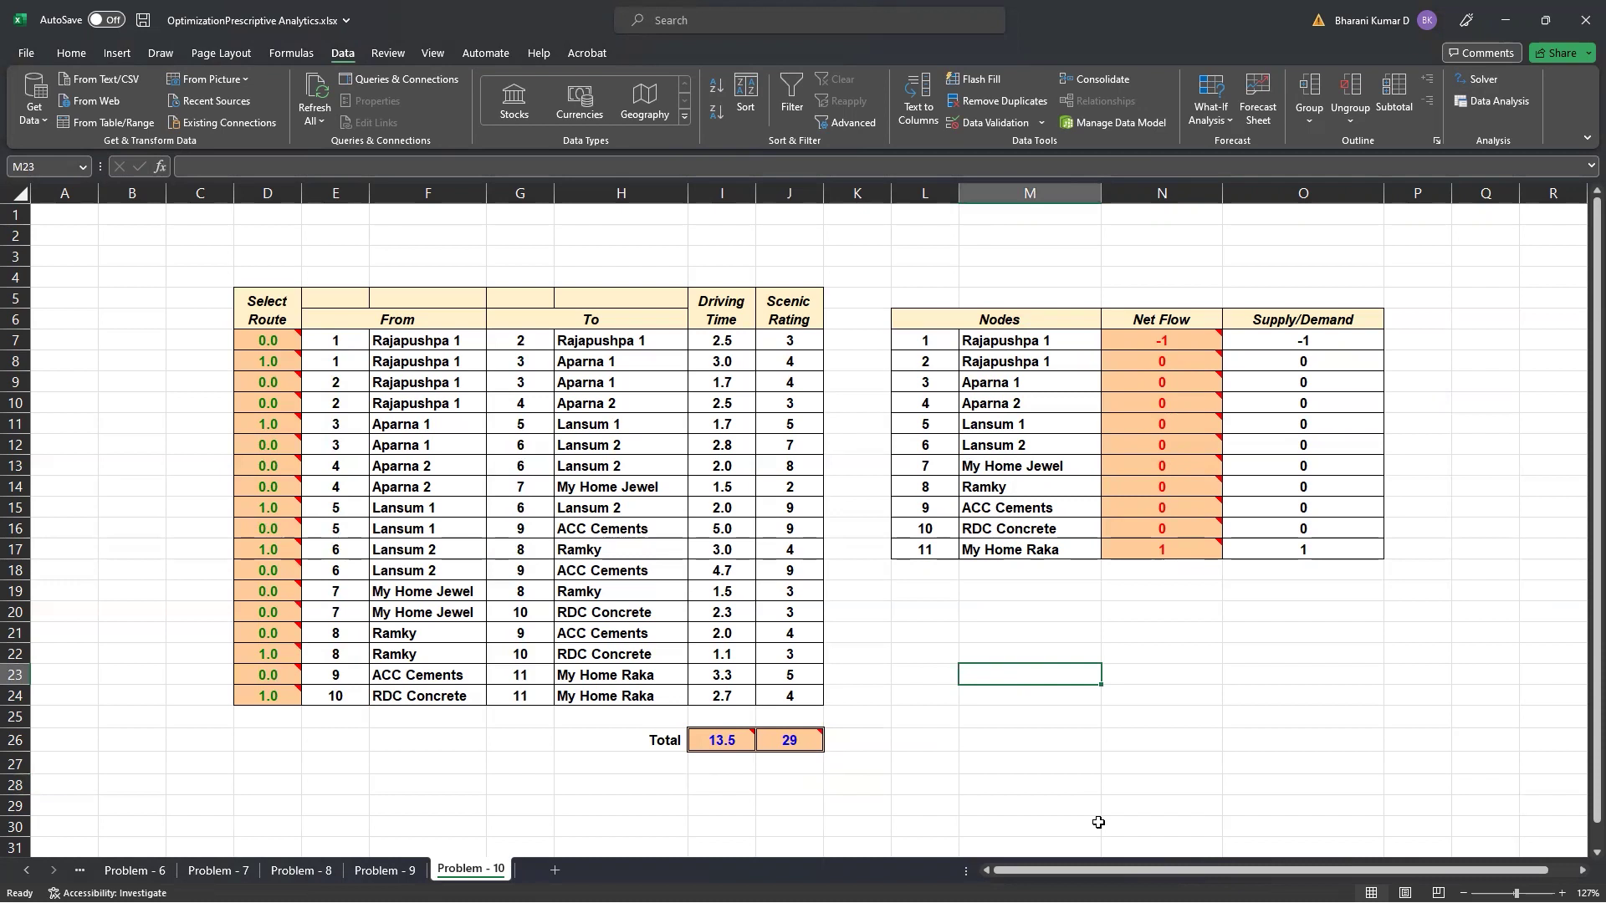